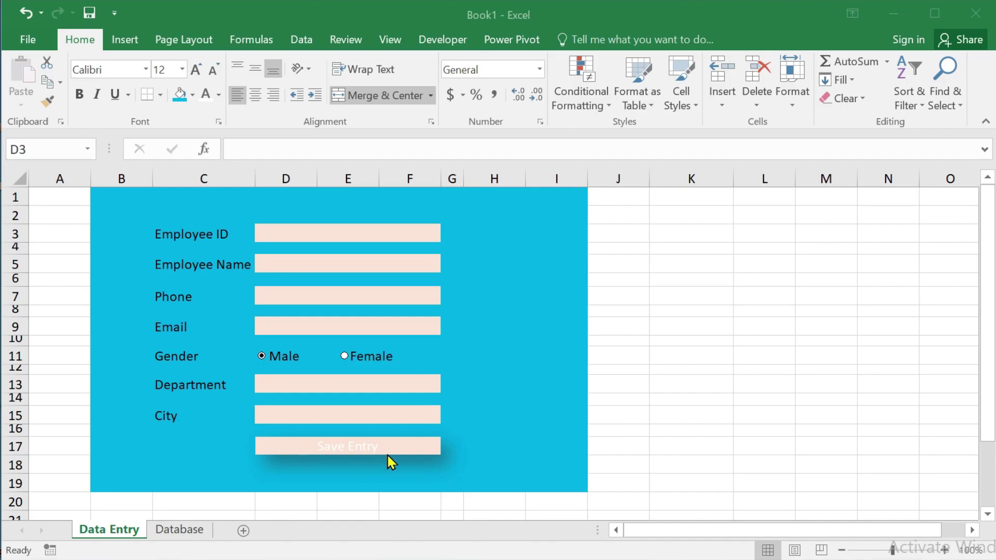
# - After checking the Database sheet, enter employee ID 101, the employee's name and phone number
pyautogui.click(181, 530)
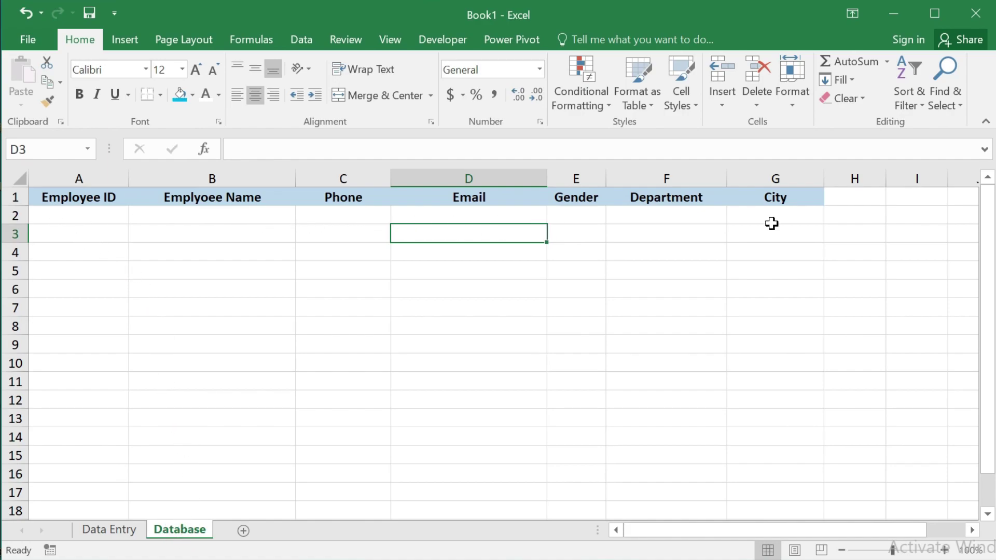
pyautogui.click(110, 534)
pyautogui.write('1')
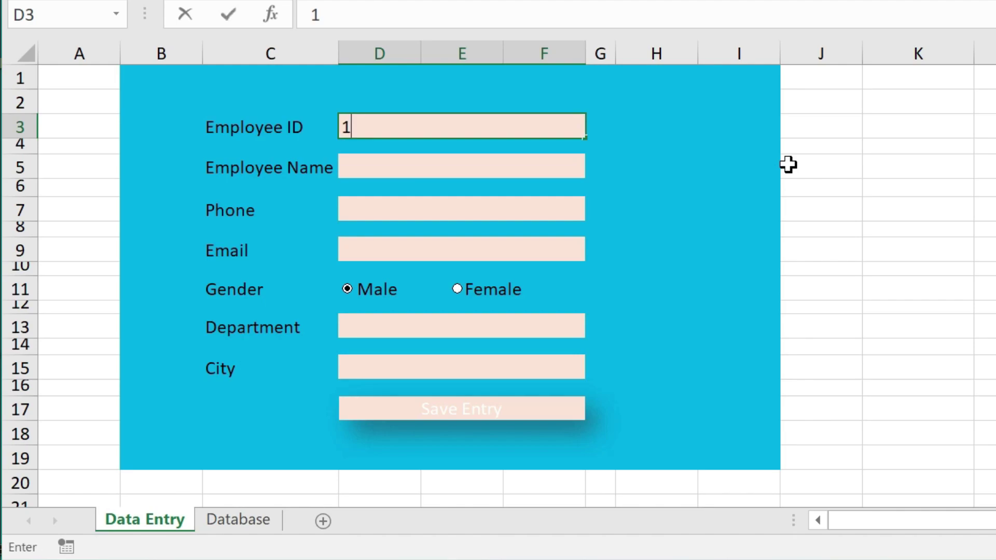
pyautogui.write('01')
pyautogui.press('Return')
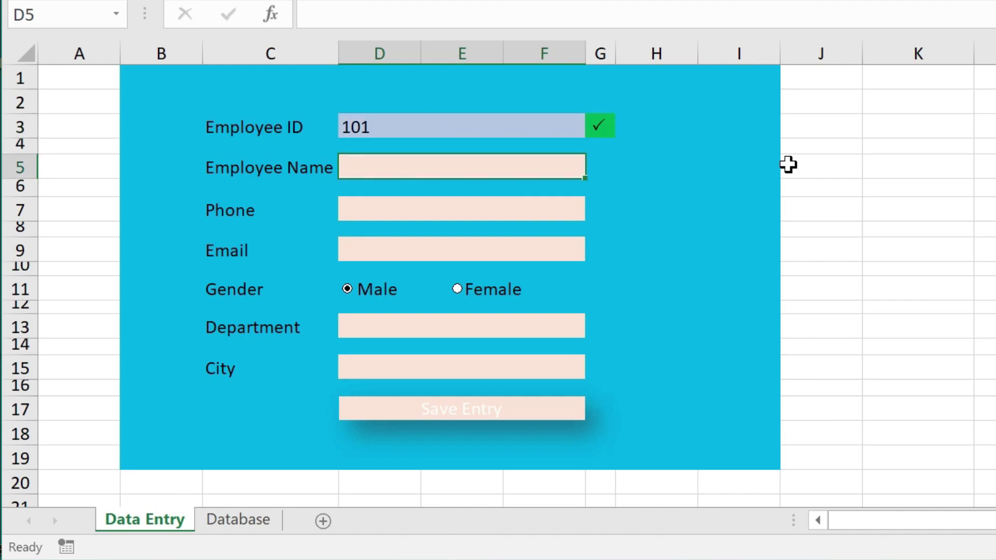
pyautogui.press('Return')
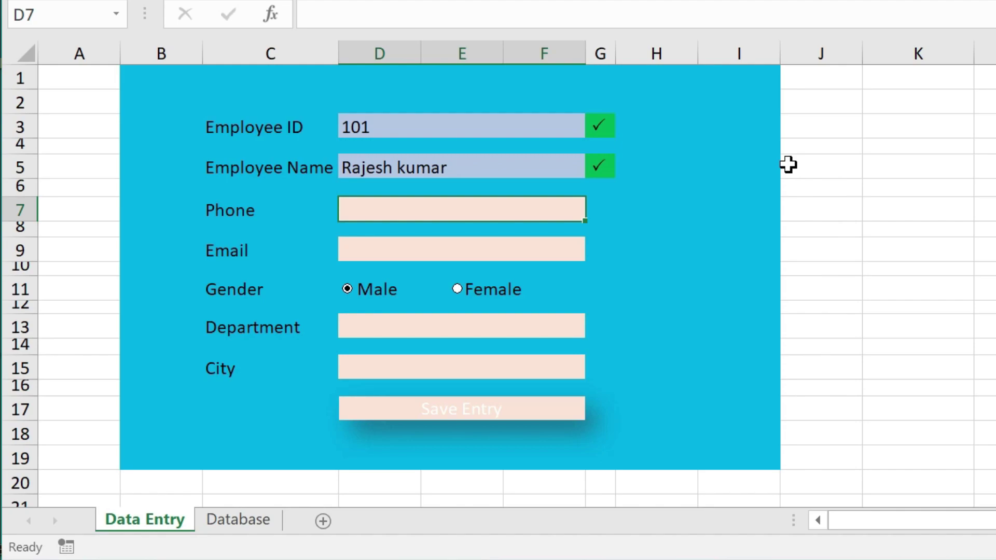
pyautogui.write('455656465465')
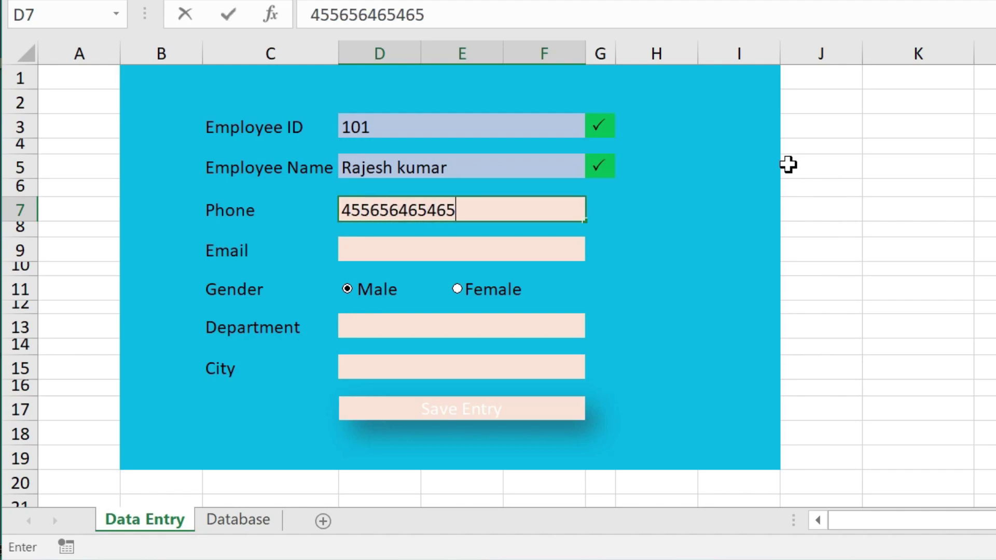
pyautogui.press('Return')
# - Enter the employee's email, choose Finance as the department and type Jaipur as the city
pyautogui.write('raj')
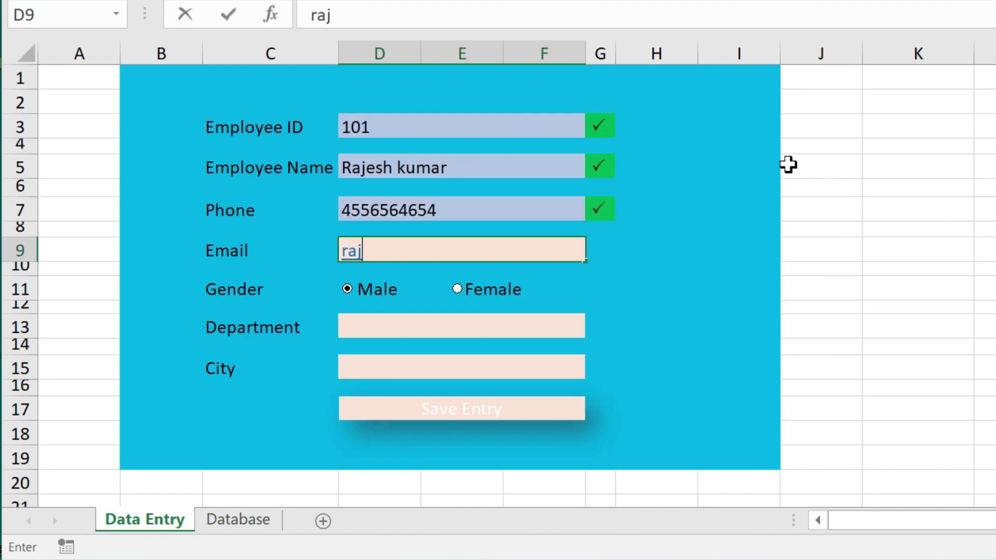
pyautogui.write('xxxxxxx@gmail')
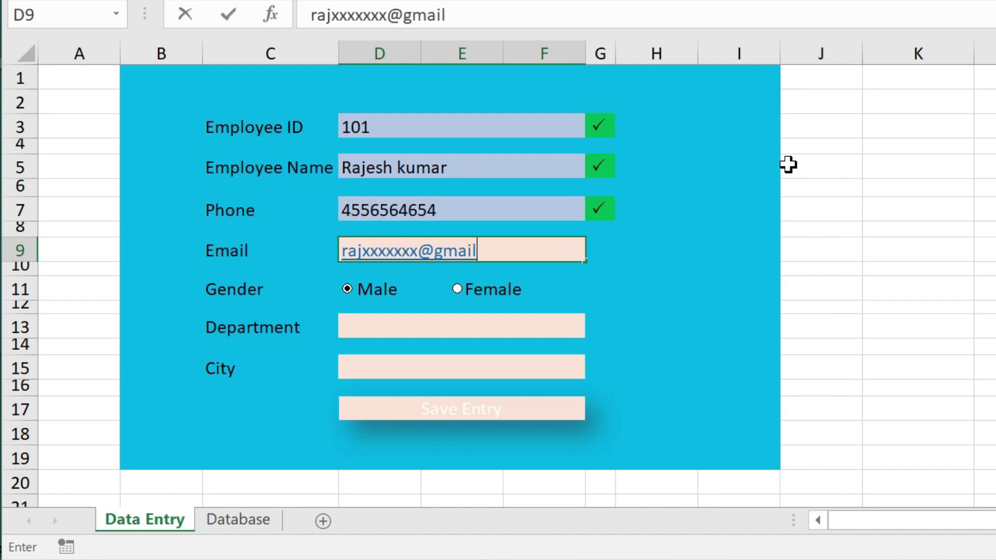
pyautogui.write('.com')
pyautogui.click(415, 328)
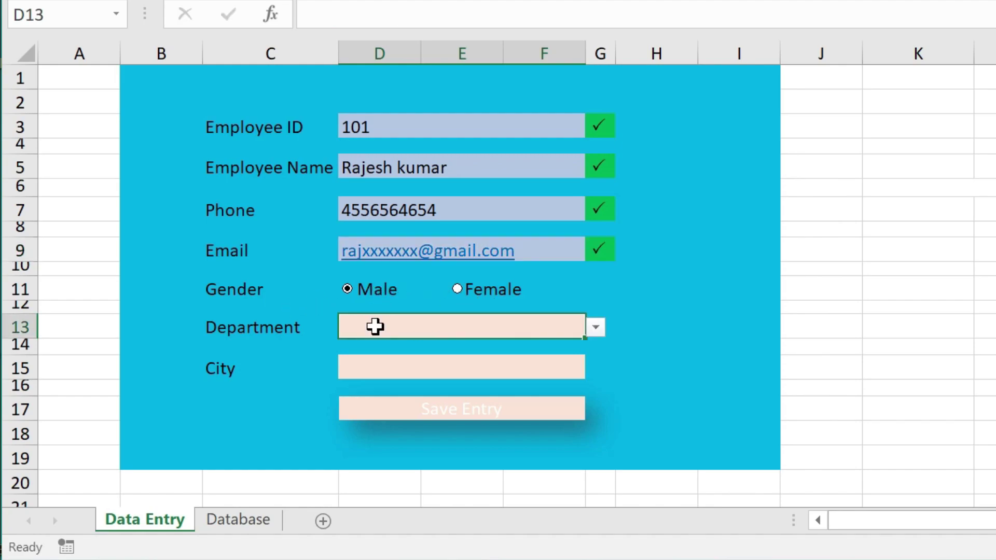
pyautogui.click(595, 328)
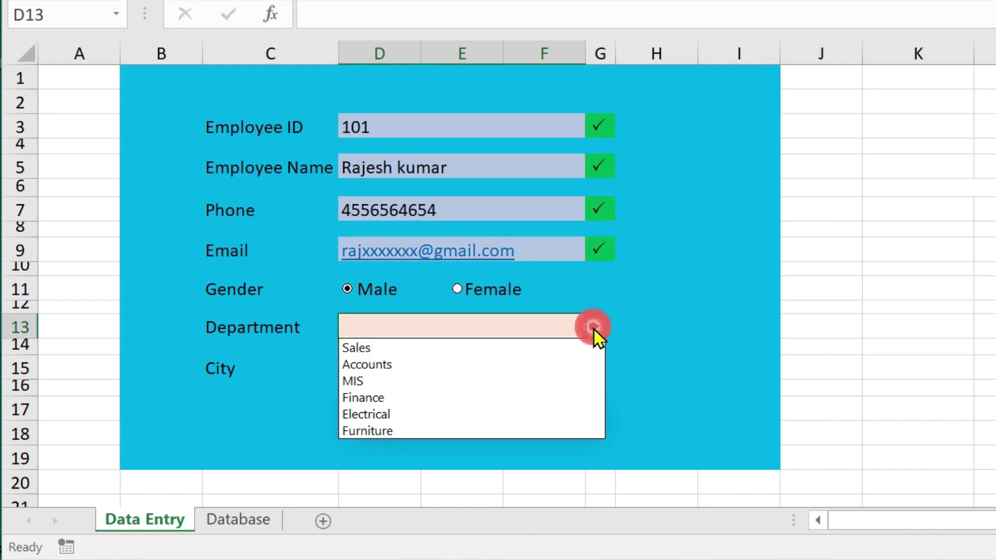
pyautogui.click(365, 397)
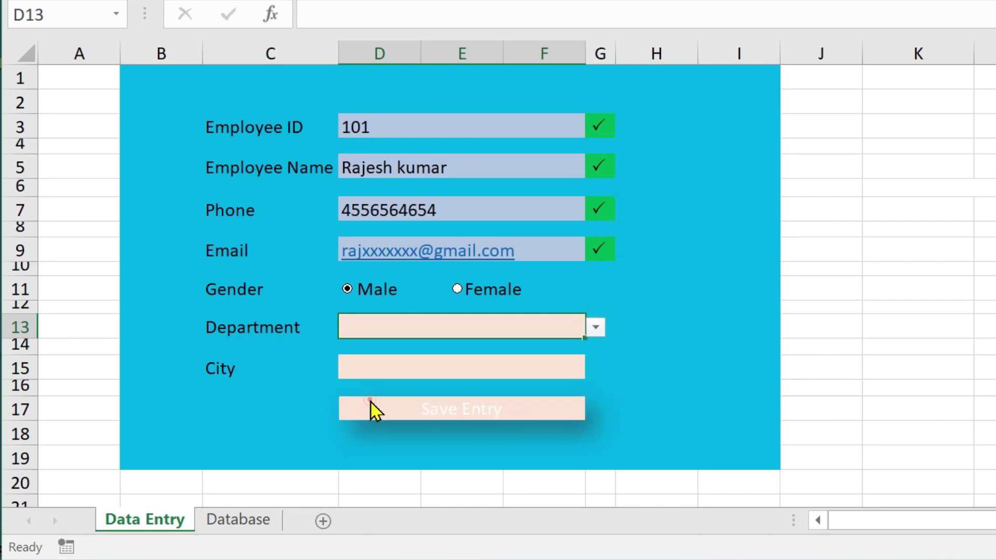
pyautogui.click(385, 364)
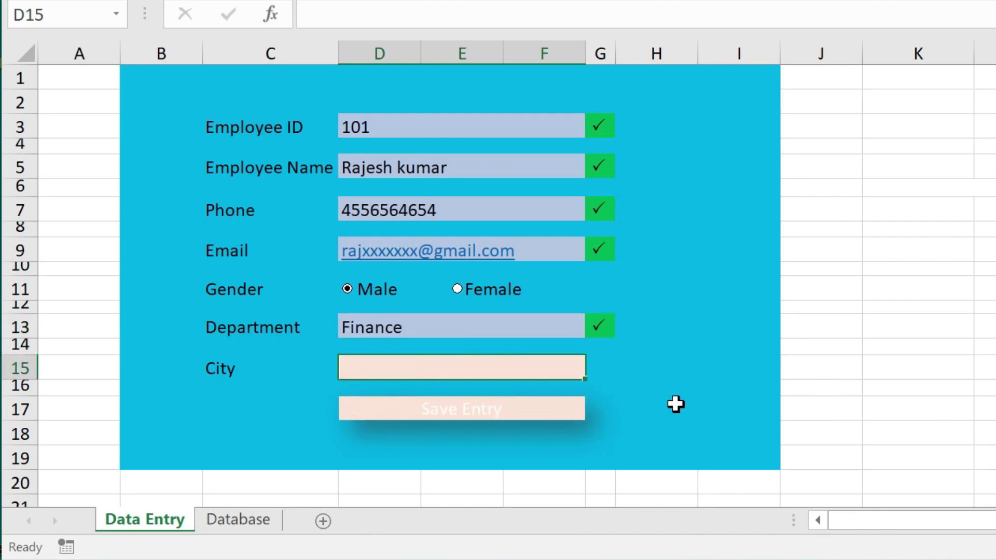
pyautogui.write('Jaipur')
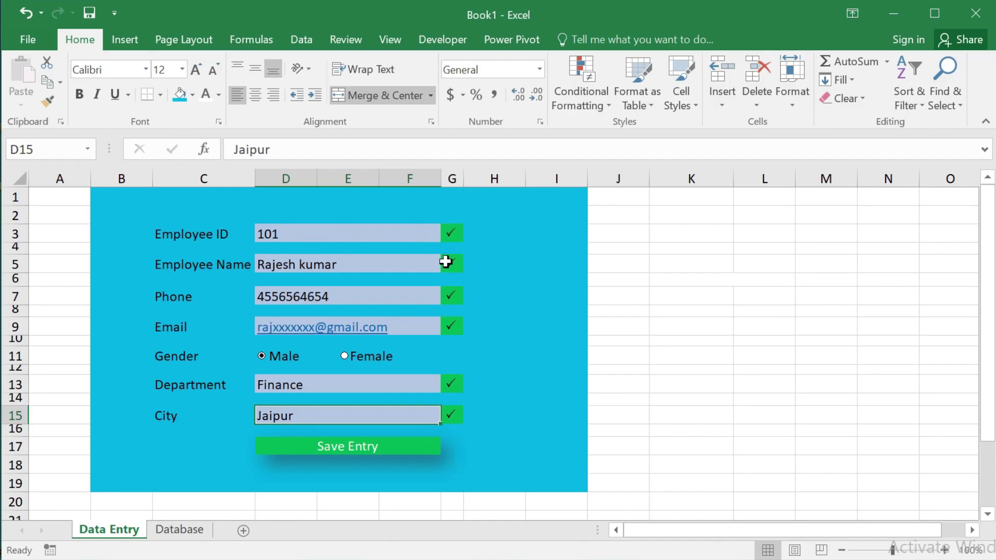
# - Save the entry to the Database sheet with Save Entry and return to the Data Entry form
pyautogui.click(350, 449)
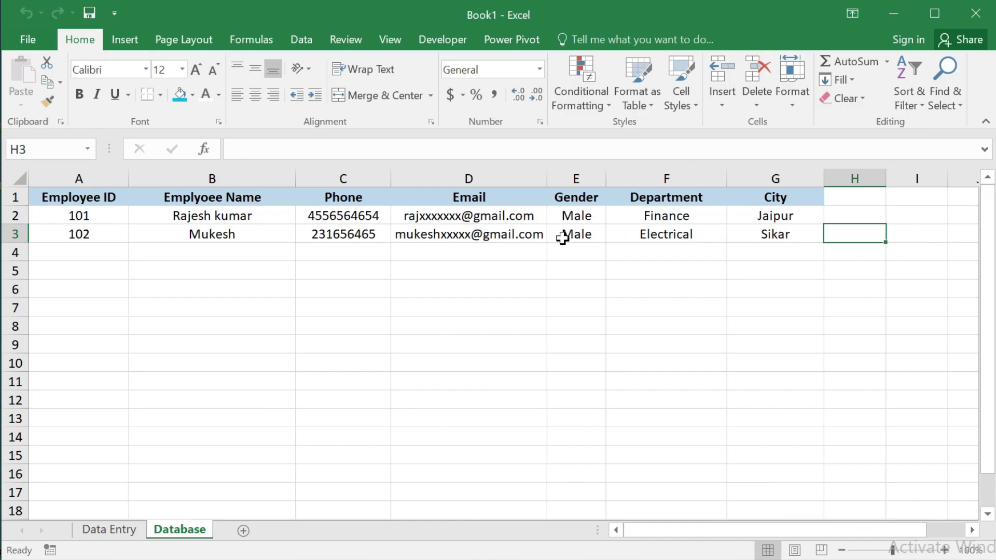
pyautogui.click(119, 533)
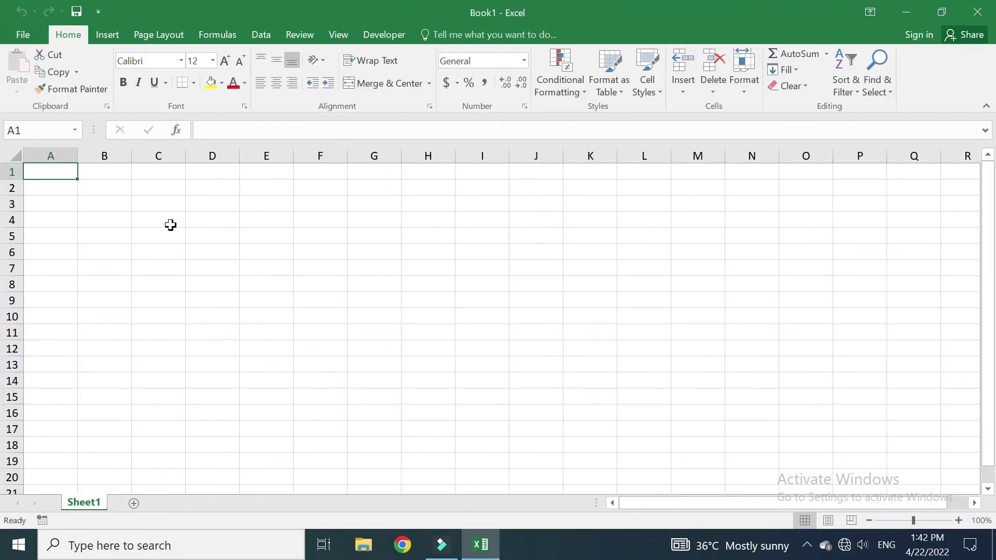
# - Enter the labels Employee ID, Employee Name, Phone and Email on alternate rows from C3
pyautogui.click(161, 203)
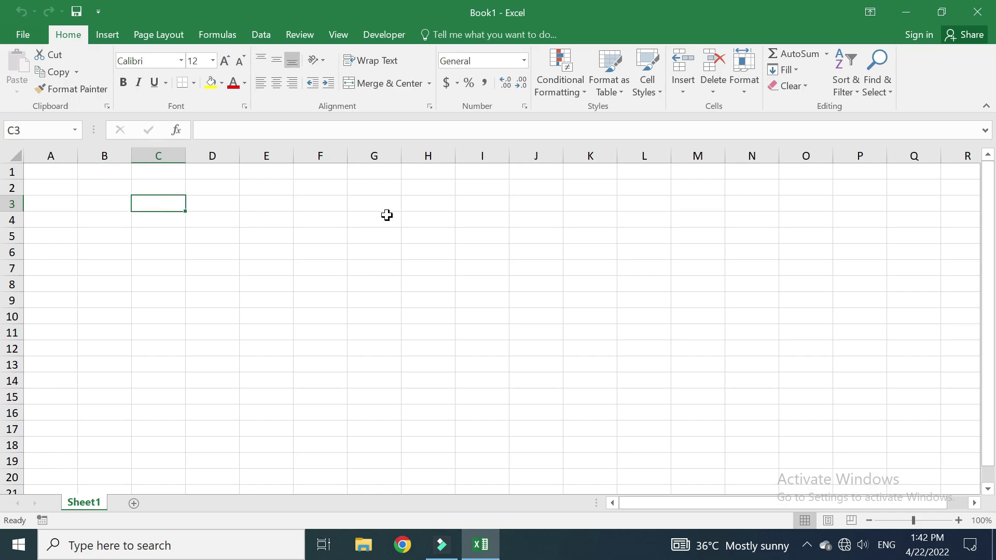
pyautogui.write('Employee ID')
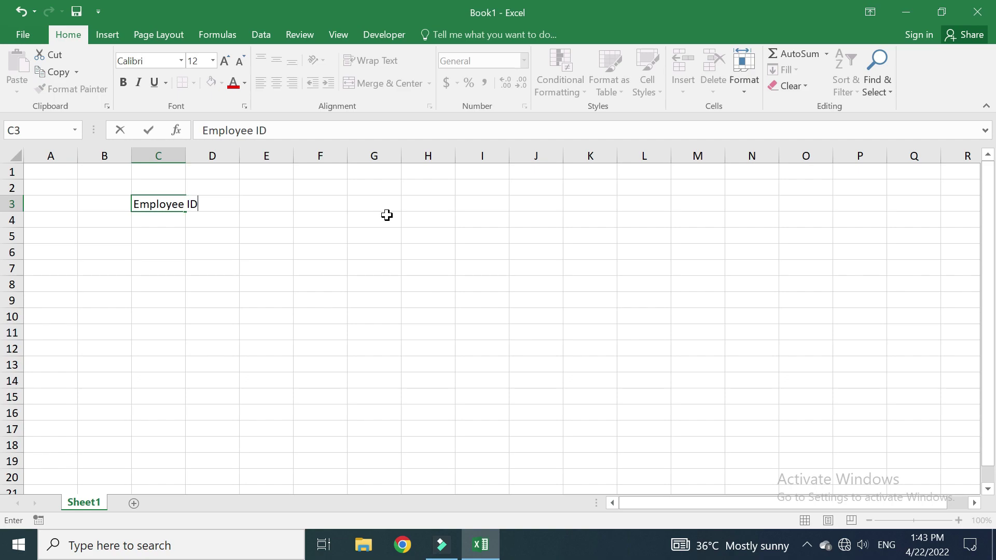
pyautogui.press('Return')
pyautogui.press('Return')
pyautogui.write('Employee Name')
pyautogui.press('Return')
pyautogui.press('Return')
pyautogui.write('Phon')
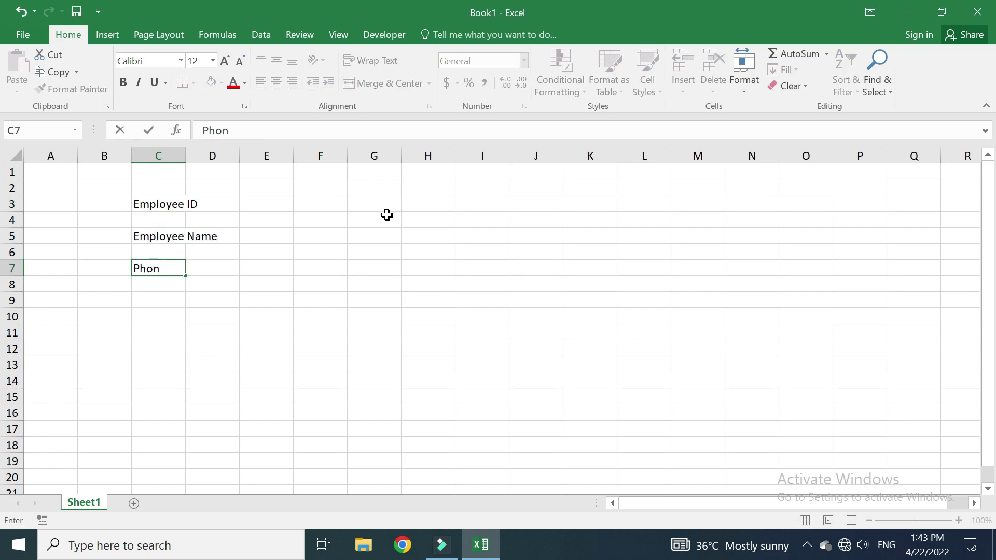
pyautogui.press('Return')
pyautogui.press('Return')
pyautogui.write('Email')
pyautogui.press('Return')
pyautogui.press('Return')
# - Add the Gender, Department and City labels below, then autofit column C's width
pyautogui.write('Gender')
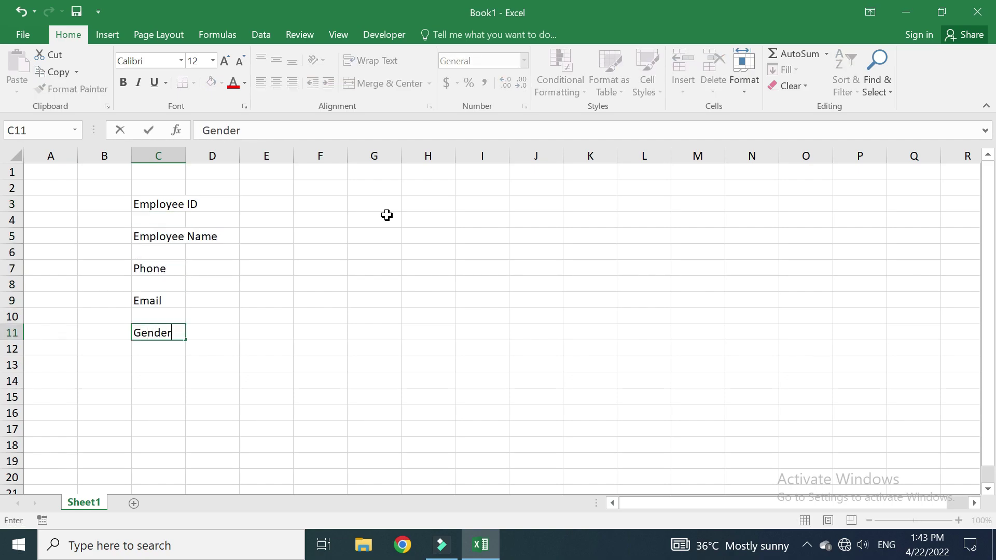
pyautogui.press('Return')
pyautogui.press('Return')
pyautogui.write('Department')
pyautogui.press('Return')
pyautogui.press('Return')
pyautogui.write('City')
pyautogui.press('Return')
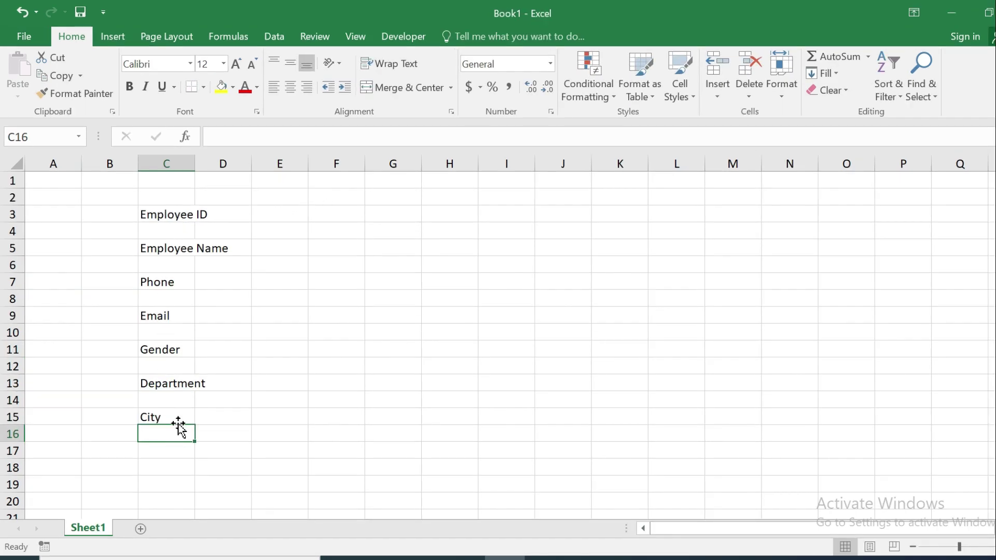
pyautogui.doubleClick(195, 162)
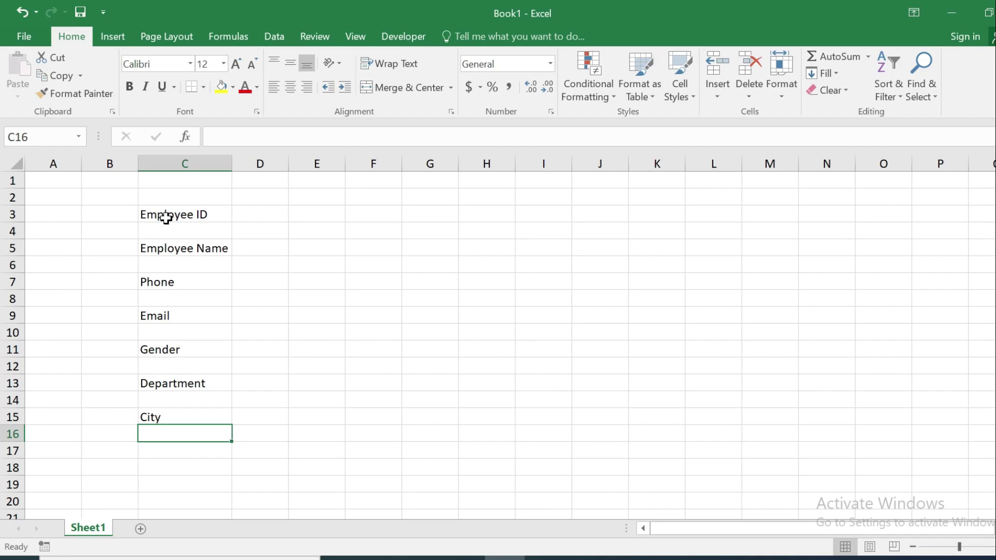
# - Merge D:F on rows 3, 5, 7, 9, 11, 13 and 15 into single entry boxes
pyautogui.moveTo(250, 215); pyautogui.dragTo(363, 217)
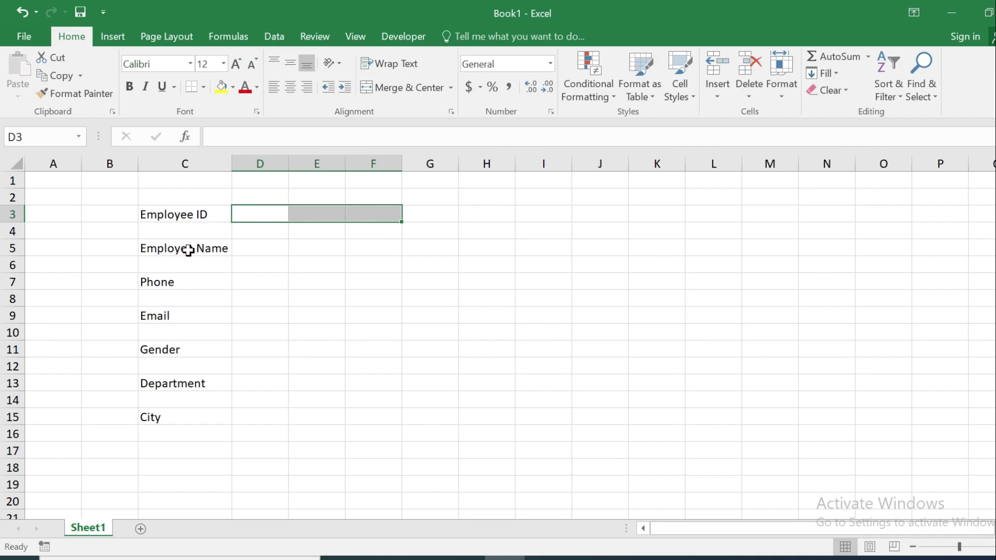
pyautogui.moveTo(253, 248); pyautogui.dragTo(367, 250)
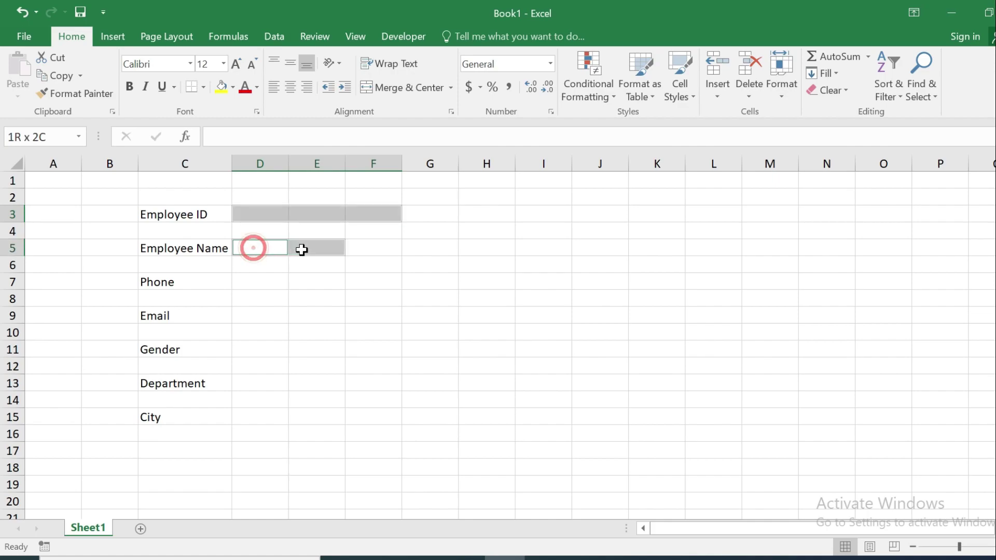
pyautogui.moveTo(240, 281); pyautogui.dragTo(375, 281)
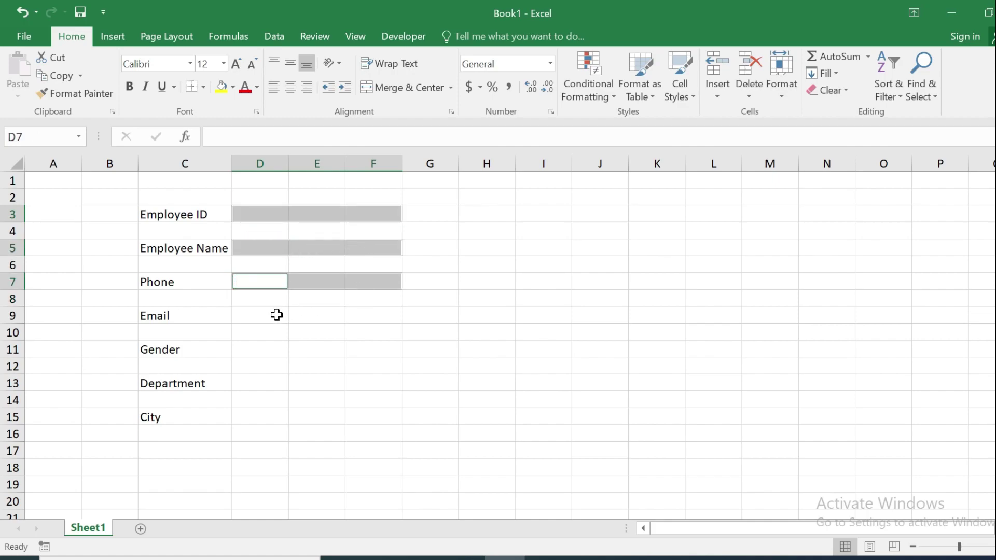
pyautogui.moveTo(259, 318); pyautogui.dragTo(376, 322)
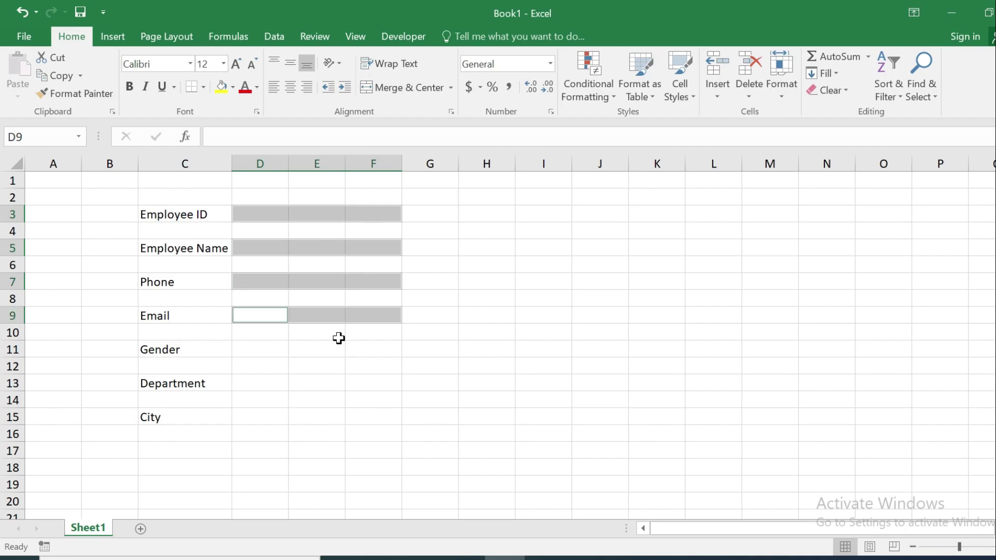
pyautogui.moveTo(253, 349); pyautogui.dragTo(366, 354)
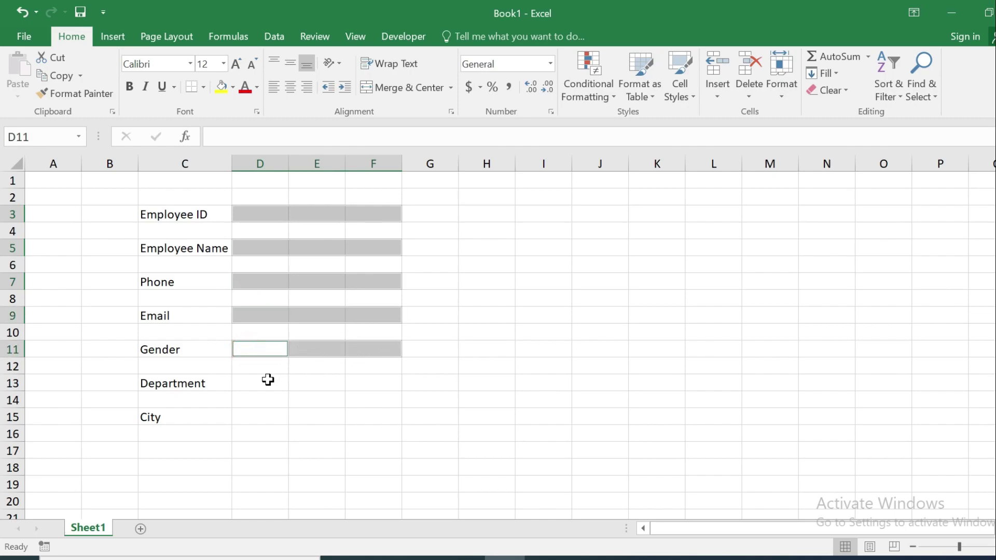
pyautogui.moveTo(267, 381); pyautogui.dragTo(370, 386)
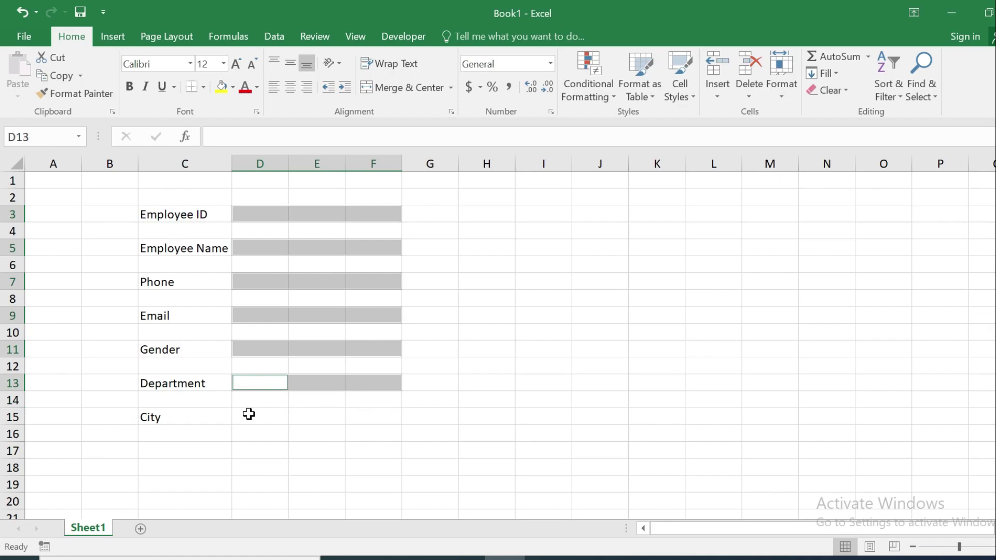
pyautogui.moveTo(249, 415); pyautogui.dragTo(373, 418)
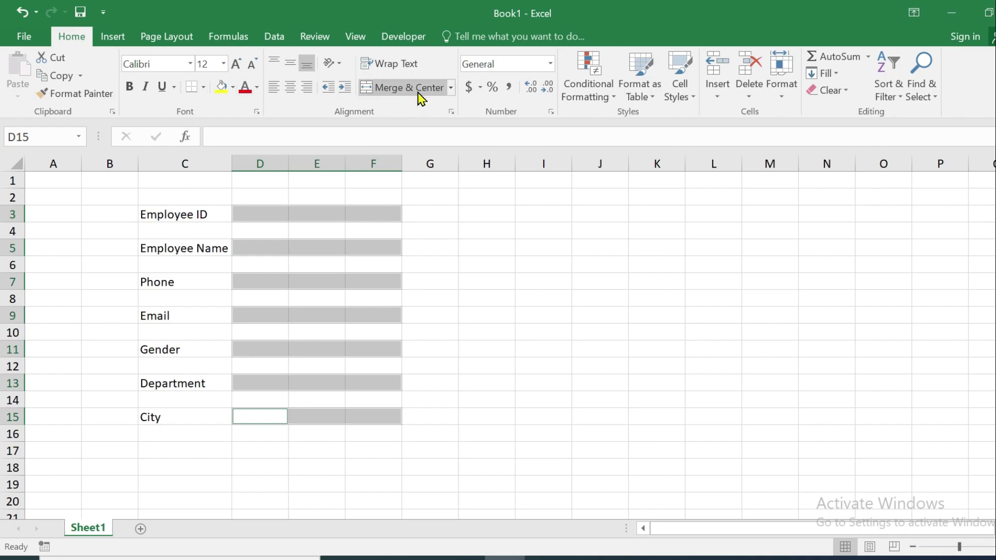
pyautogui.click(415, 89)
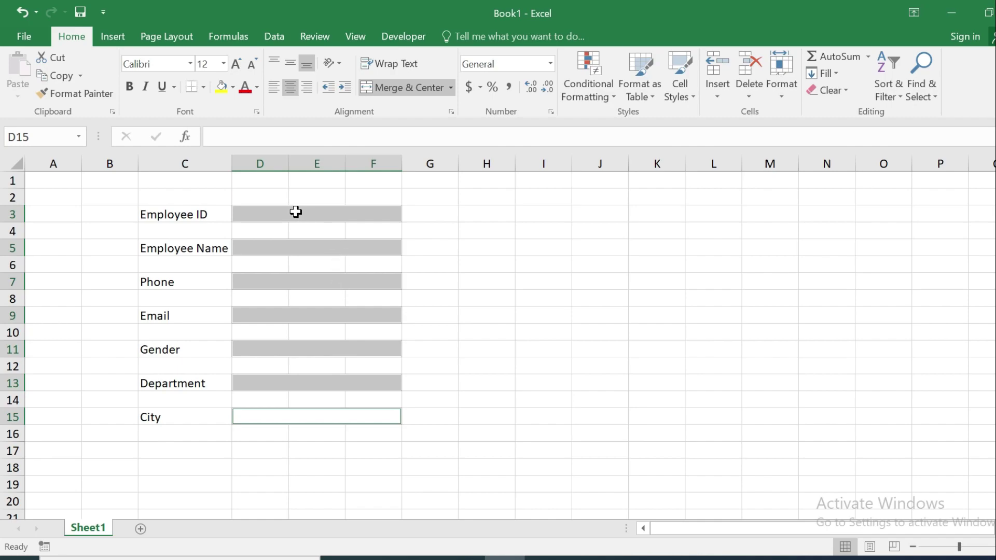
pyautogui.click(301, 213)
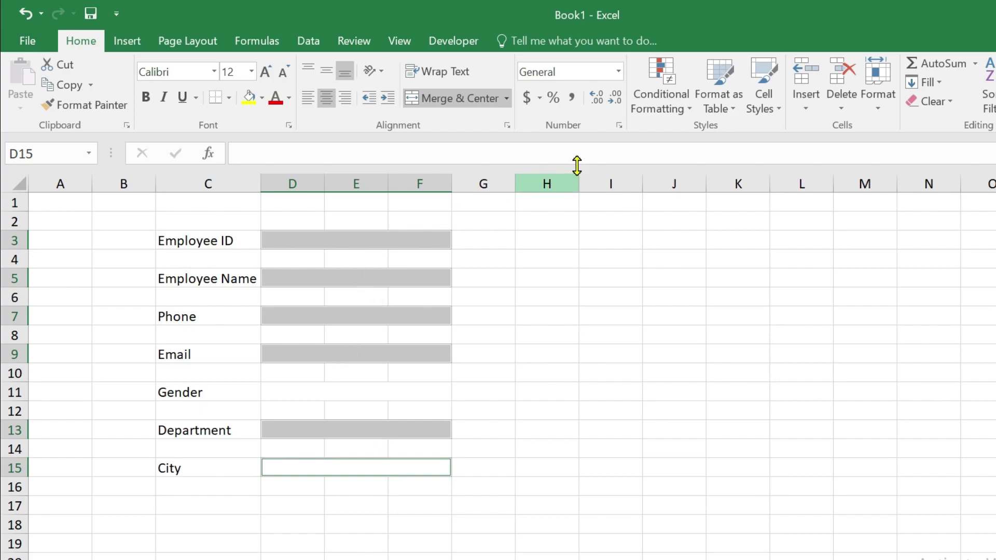
# - Add a conditional formatting rule filling blank cells light peach
pyautogui.click(677, 112)
pyautogui.moveTo(719, 136)
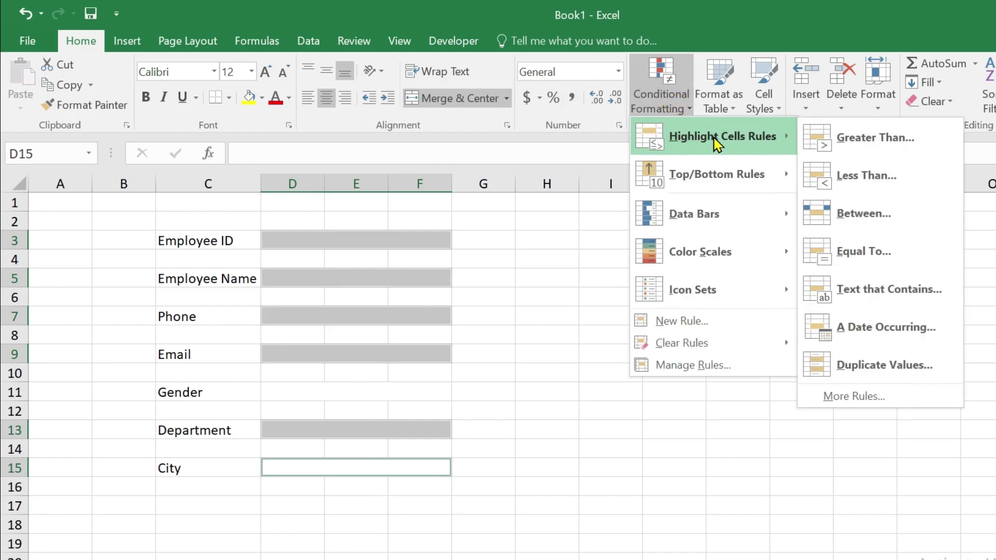
pyautogui.click(869, 398)
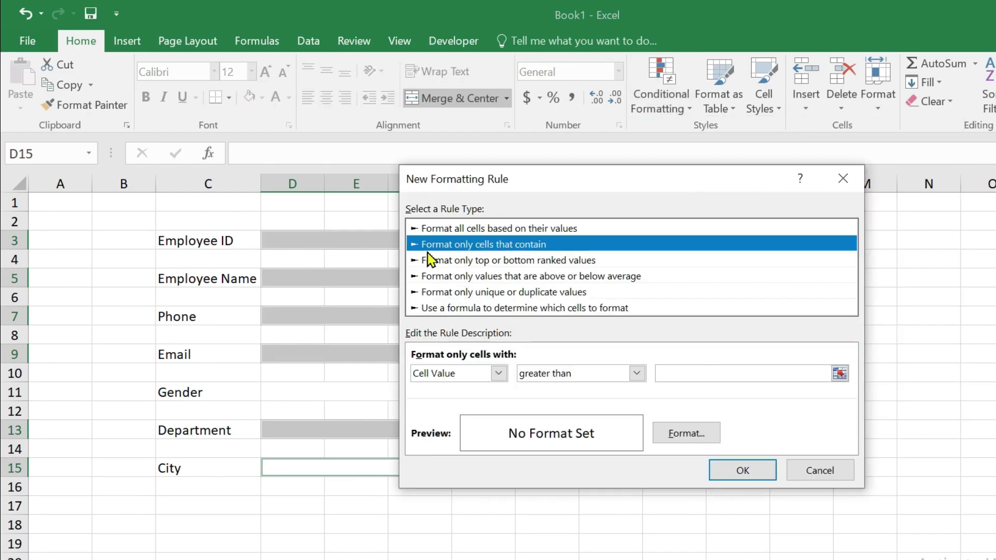
pyautogui.click(498, 373)
pyautogui.click(429, 428)
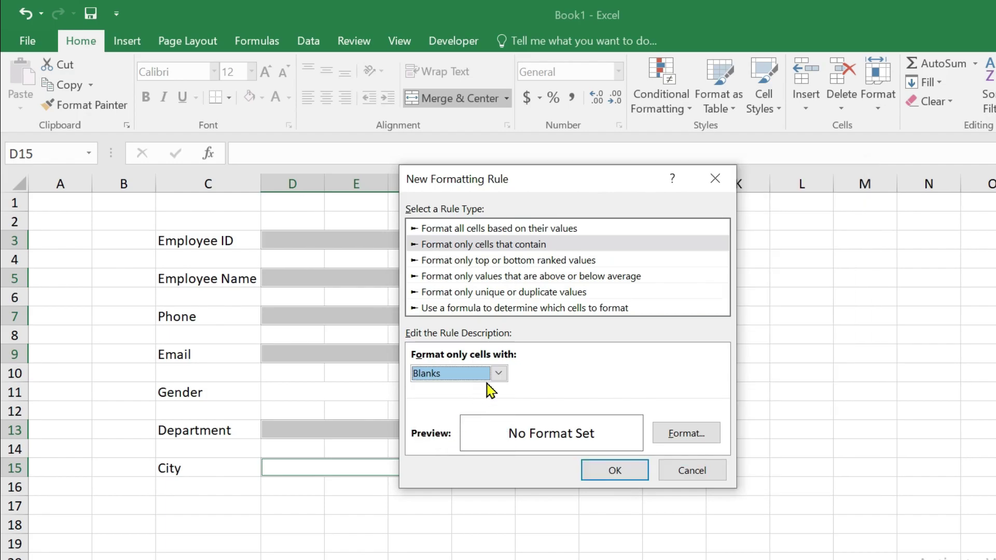
pyautogui.moveTo(529, 183); pyautogui.dragTo(615, 190)
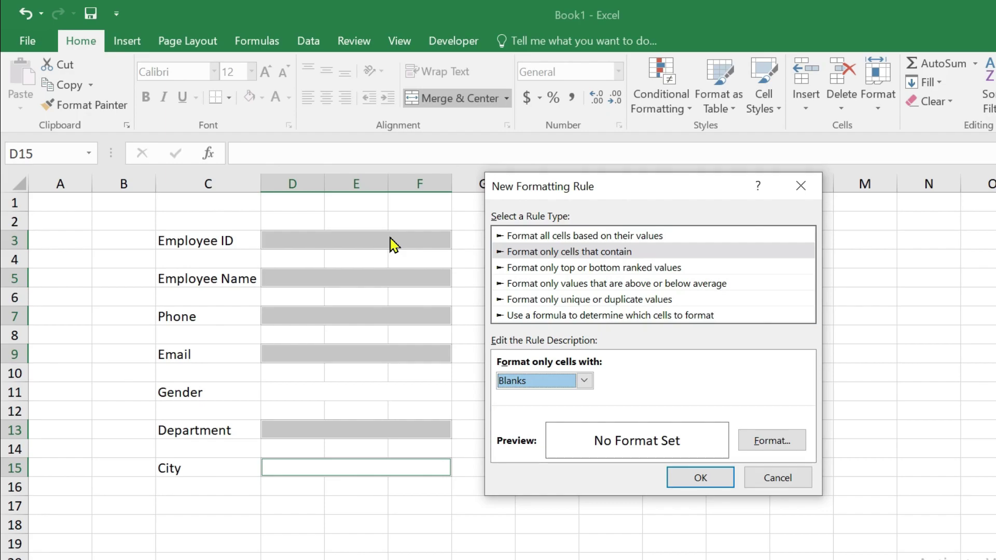
pyautogui.click(778, 447)
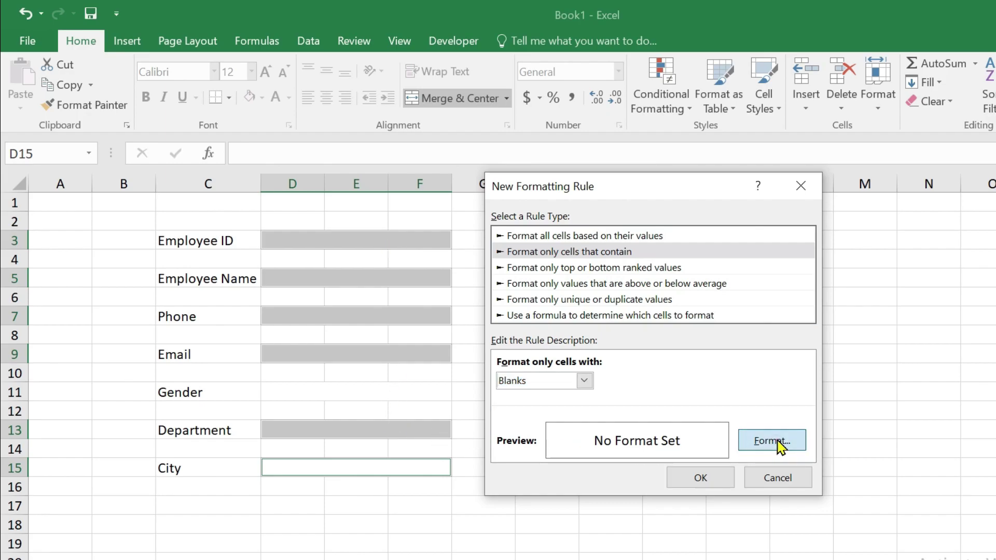
pyautogui.click(594, 104)
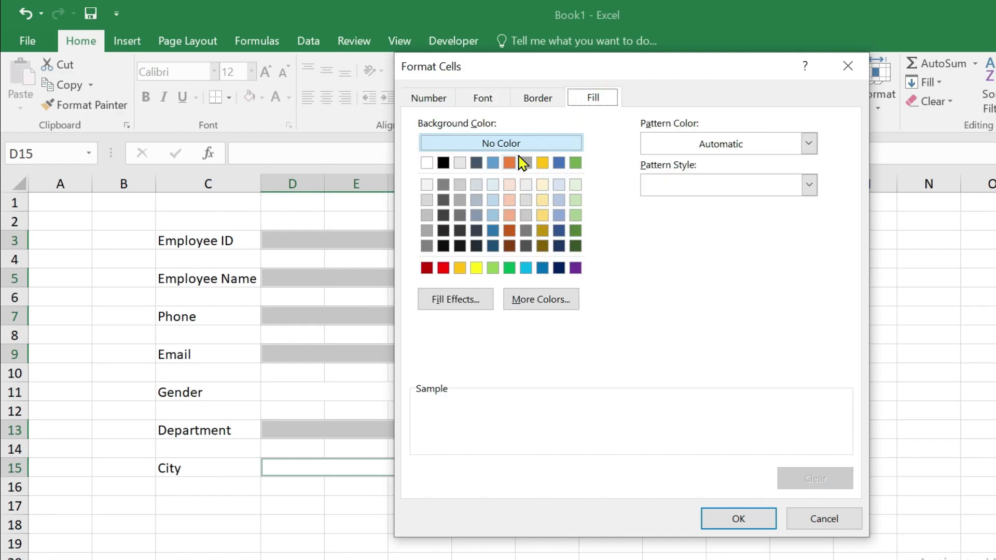
pyautogui.click(510, 186)
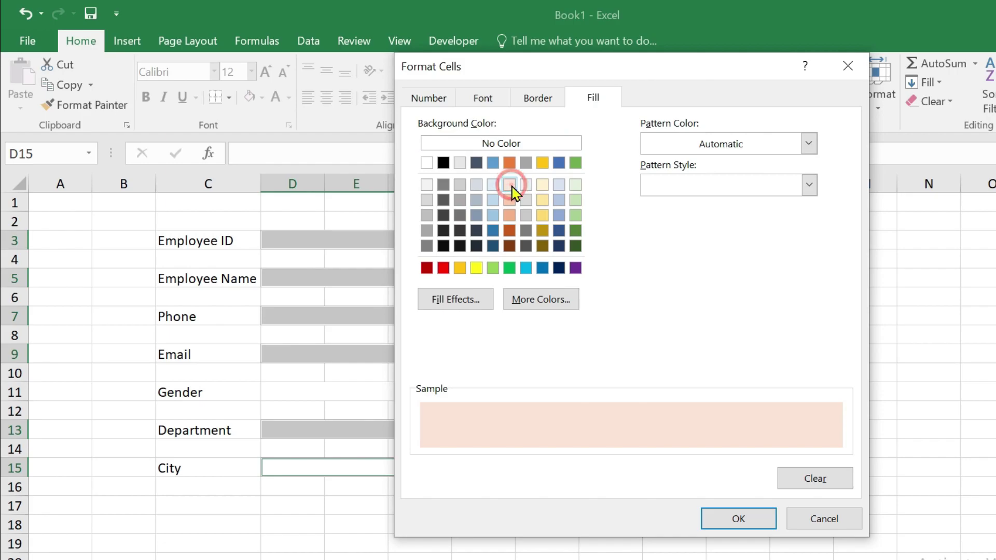
pyautogui.click(738, 519)
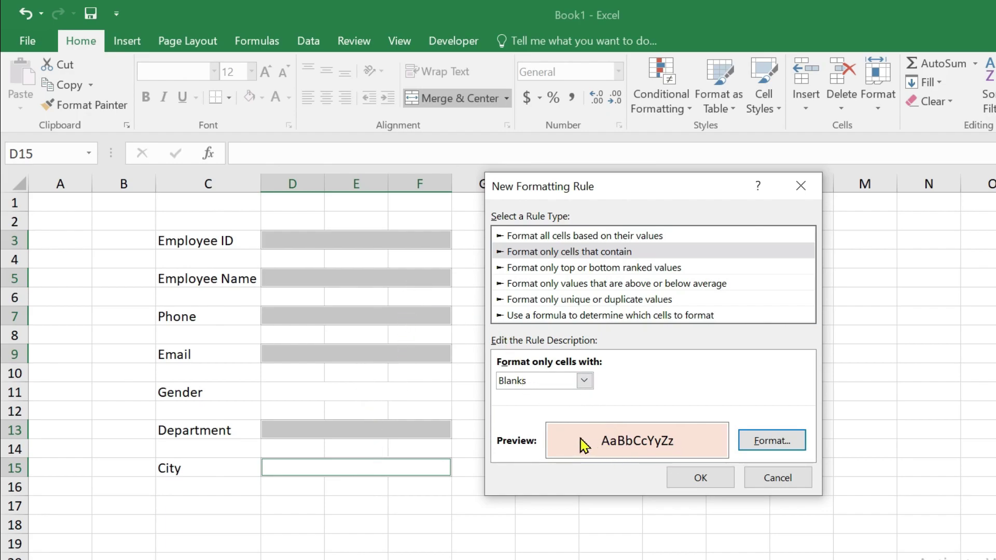
pyautogui.click(706, 483)
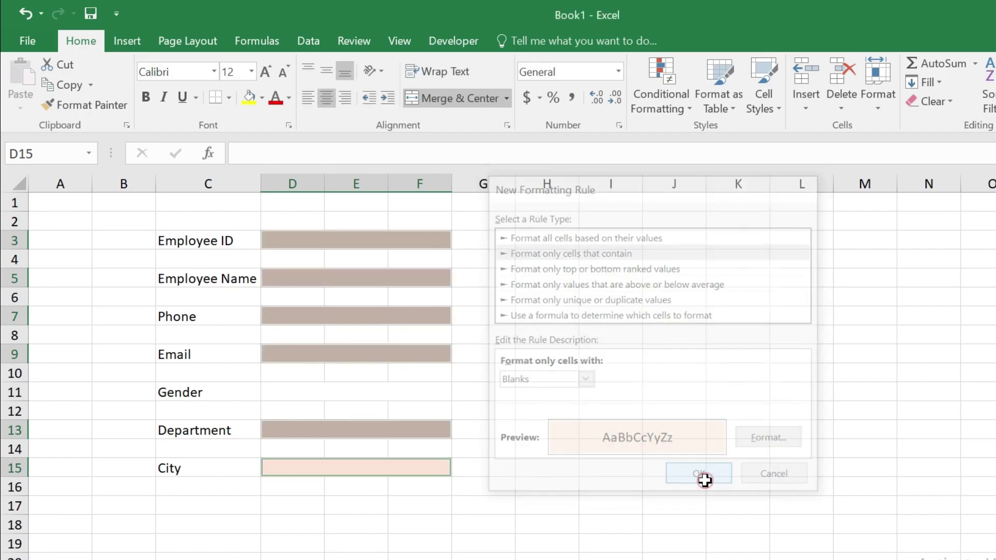
# - Select the Employee ID, Name, Phone, Email, Department and City entry fields together
pyautogui.click(366, 239)
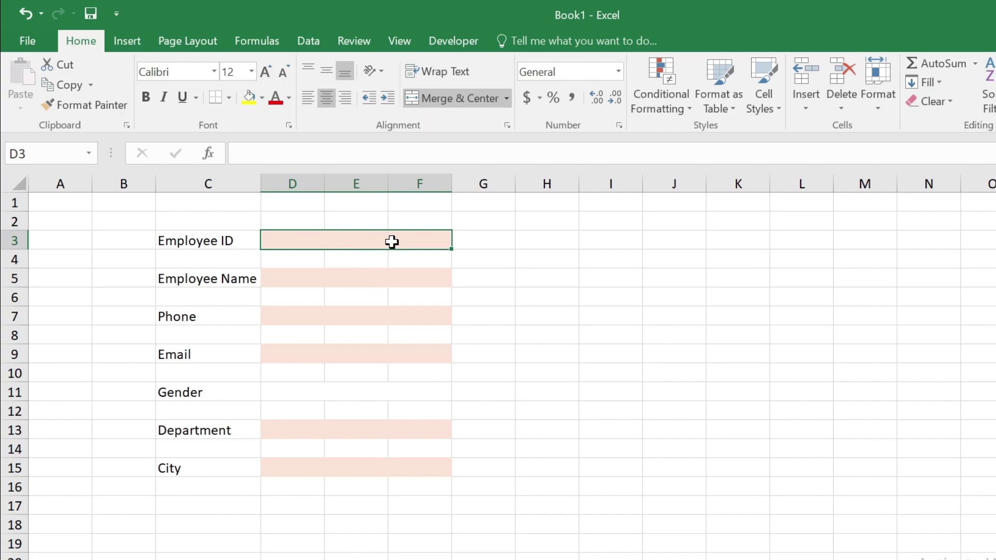
pyautogui.keyDown('ctrl'); pyautogui.click(357, 280); pyautogui.keyUp('ctrl')
pyautogui.keyDown('ctrl'); pyautogui.click(358, 315); pyautogui.keyUp('ctrl')
pyautogui.keyDown('ctrl'); pyautogui.click(367, 356); pyautogui.keyUp('ctrl')
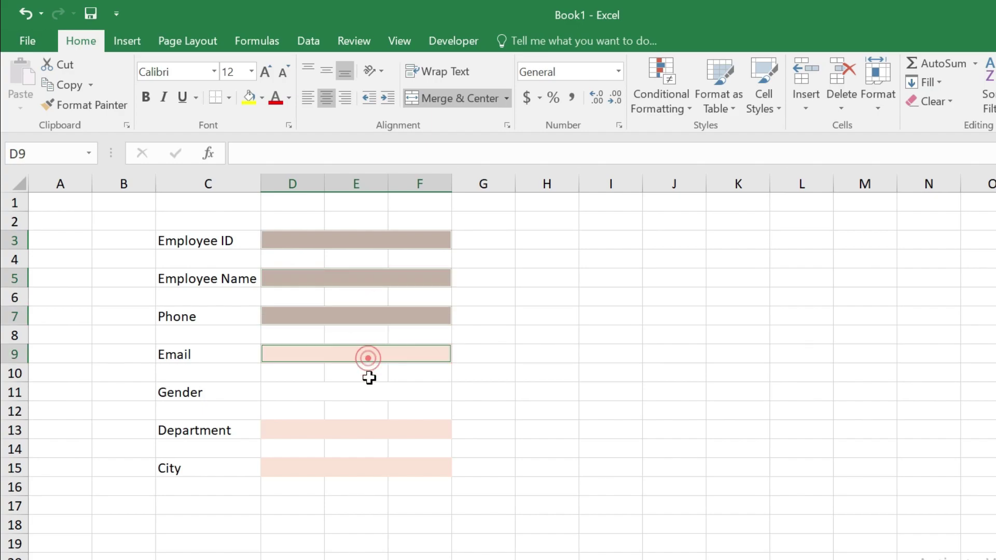
pyautogui.keyDown('ctrl'); pyautogui.click(370, 429); pyautogui.keyUp('ctrl')
pyautogui.keyDown('ctrl'); pyautogui.click(374, 468); pyautogui.keyUp('ctrl')
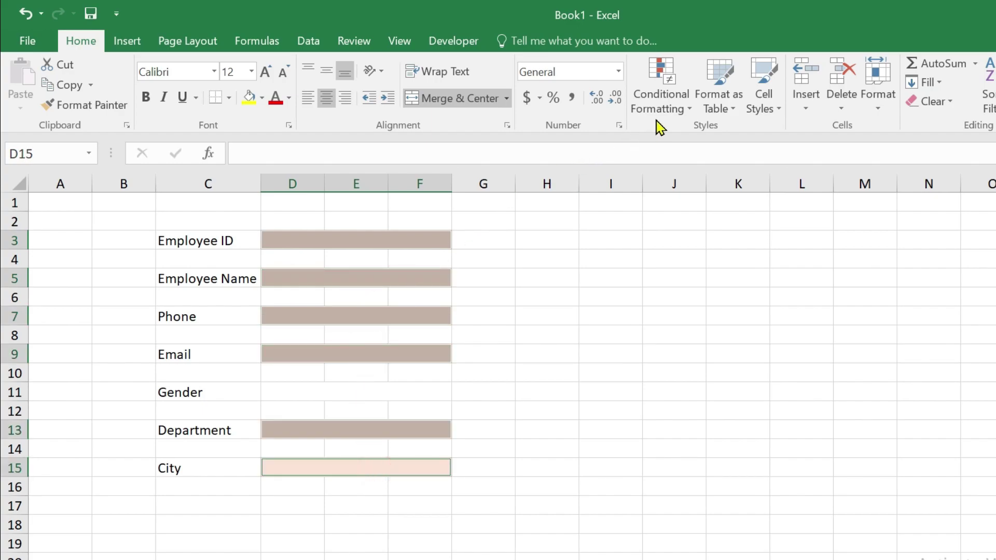
# - Add a second conditional formatting rule filling non-blank entry fields light blue
pyautogui.click(673, 110)
pyautogui.moveTo(722, 136)
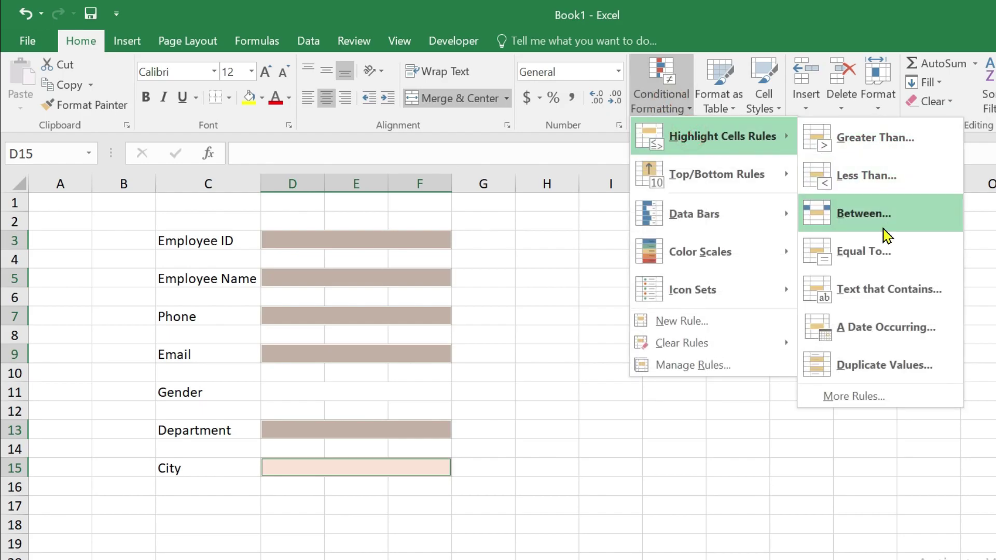
pyautogui.click(865, 397)
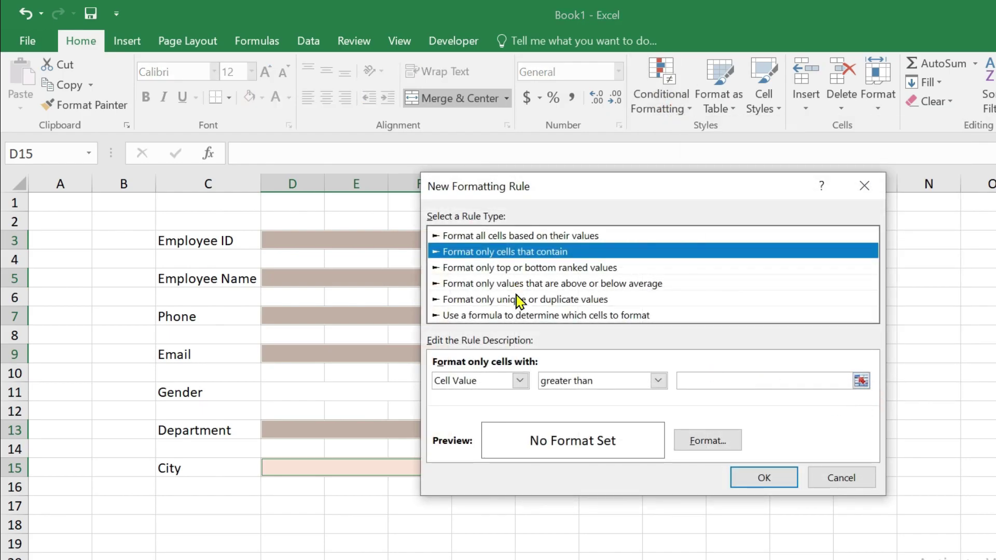
pyautogui.click(521, 381)
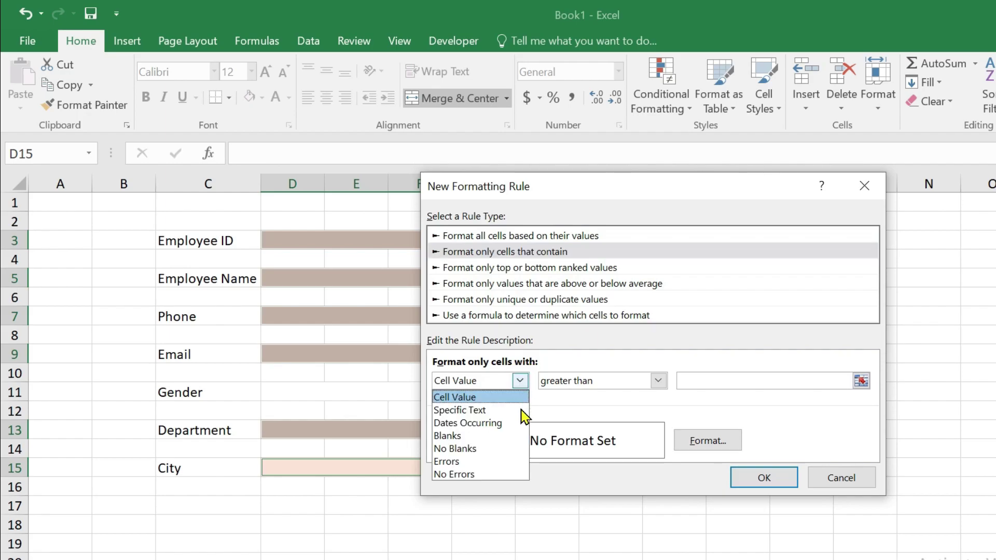
pyautogui.click(468, 449)
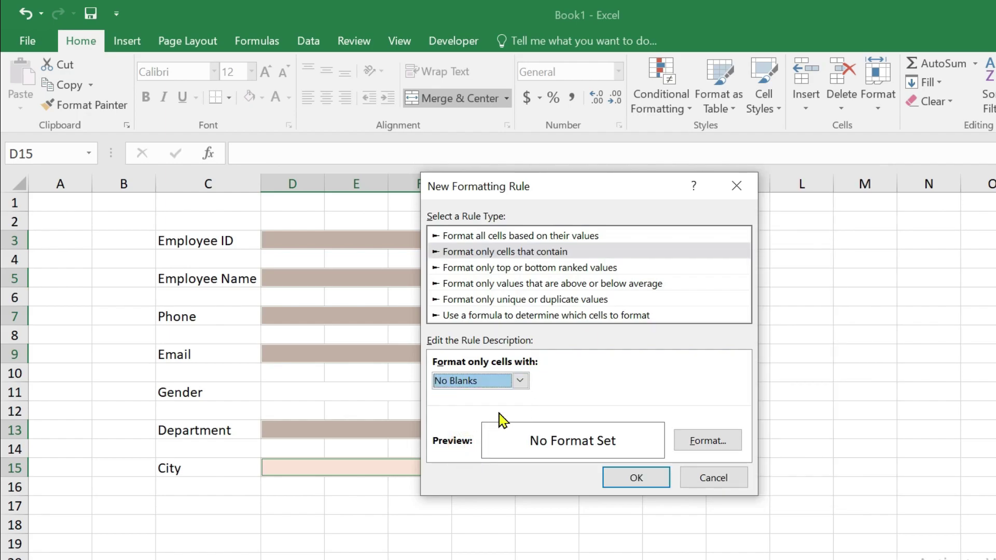
pyautogui.click(702, 450)
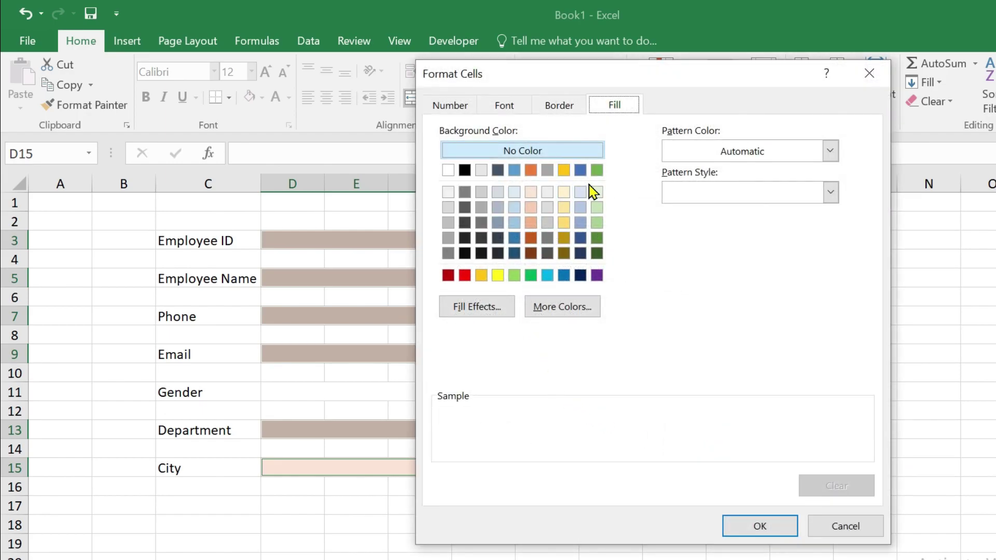
pyautogui.click(580, 208)
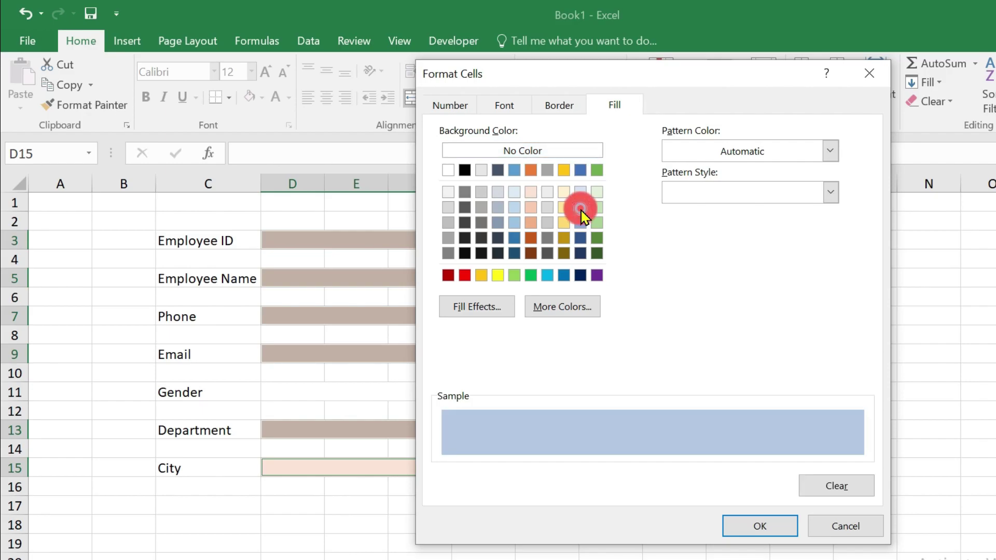
pyautogui.click(771, 529)
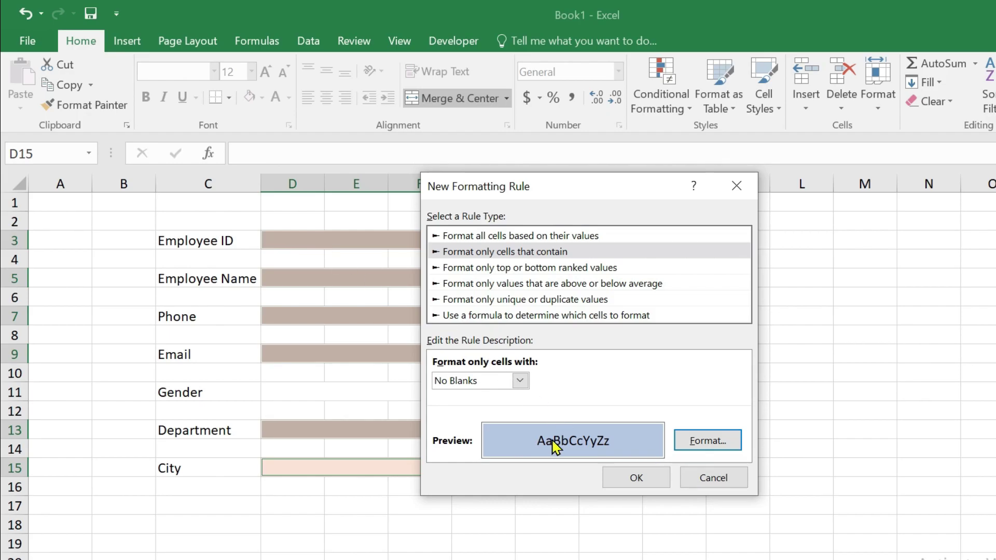
pyautogui.click(649, 479)
pyautogui.click(325, 238)
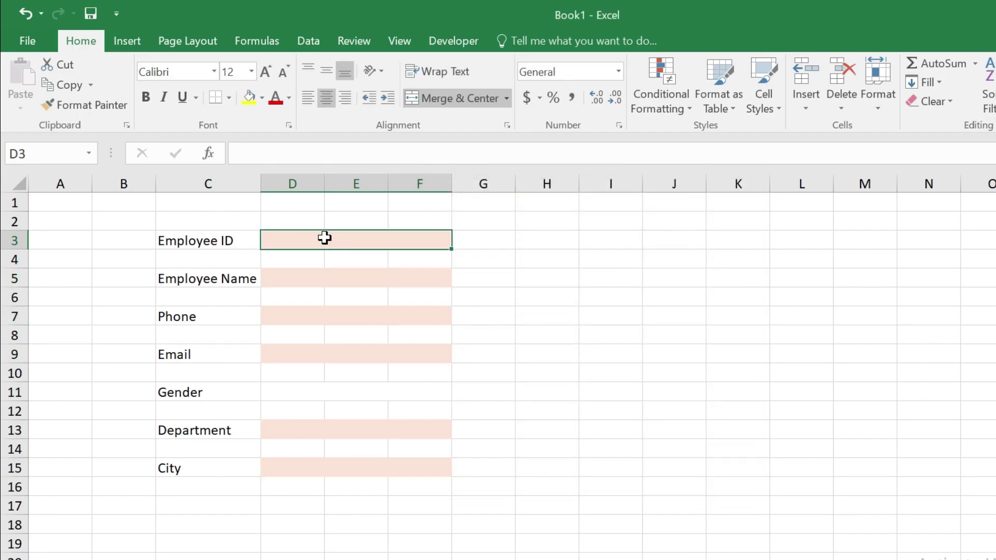
# - Type abc as the Employee ID to test that it turns light blue, then select G3
pyautogui.write('abc')
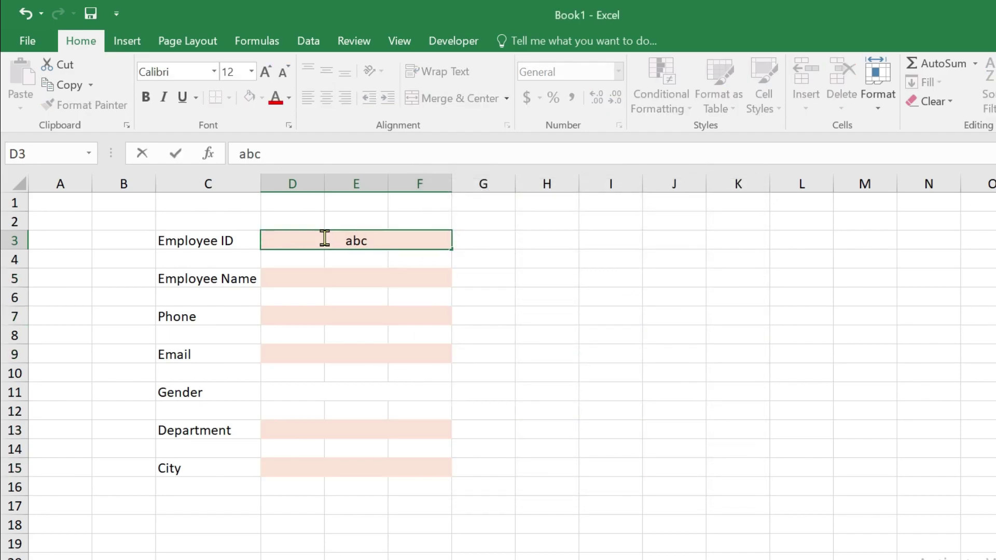
pyautogui.press('Return')
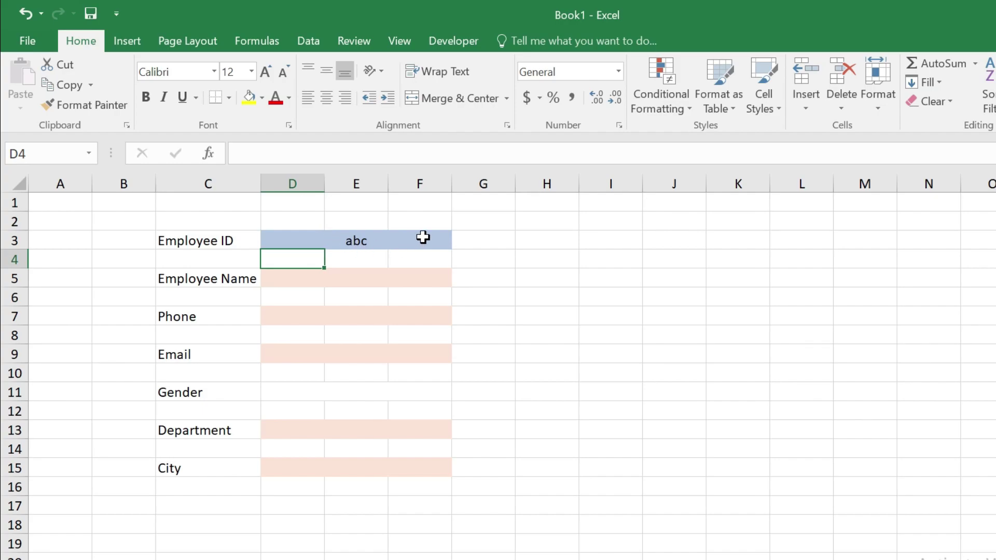
pyautogui.click(482, 237)
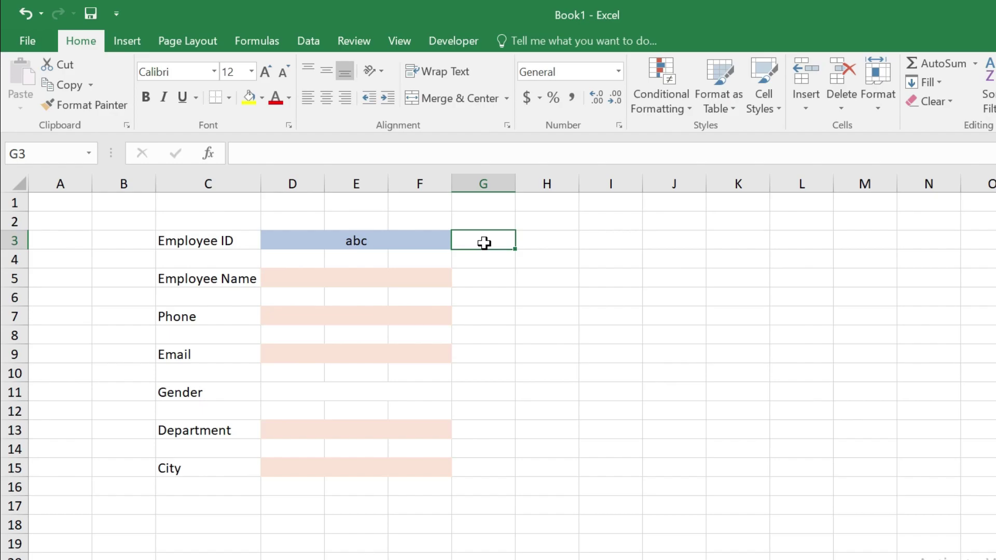
# - Enter =IF(D3="","","P") in G3 and verify it shows P
pyautogui.write('=if')
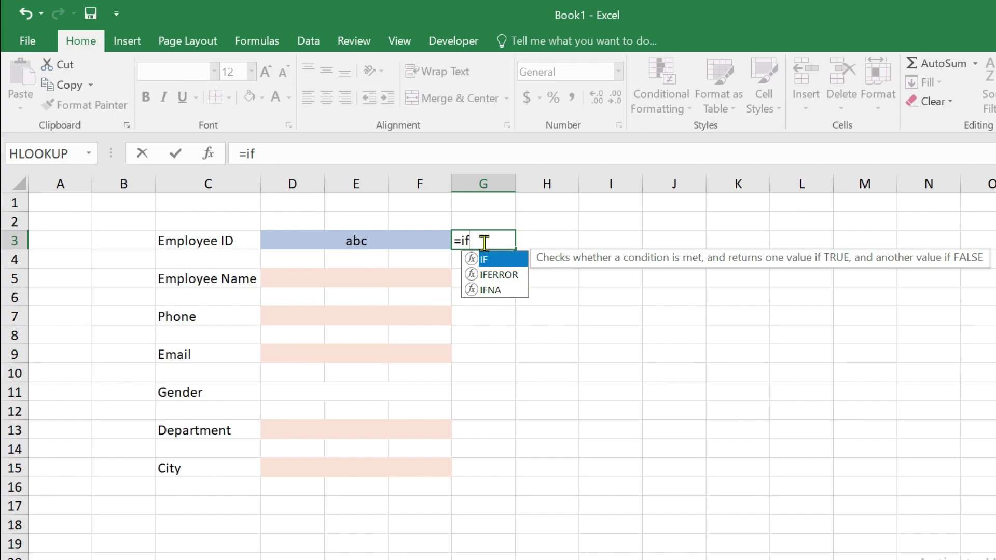
pyautogui.doubleClick(503, 261)
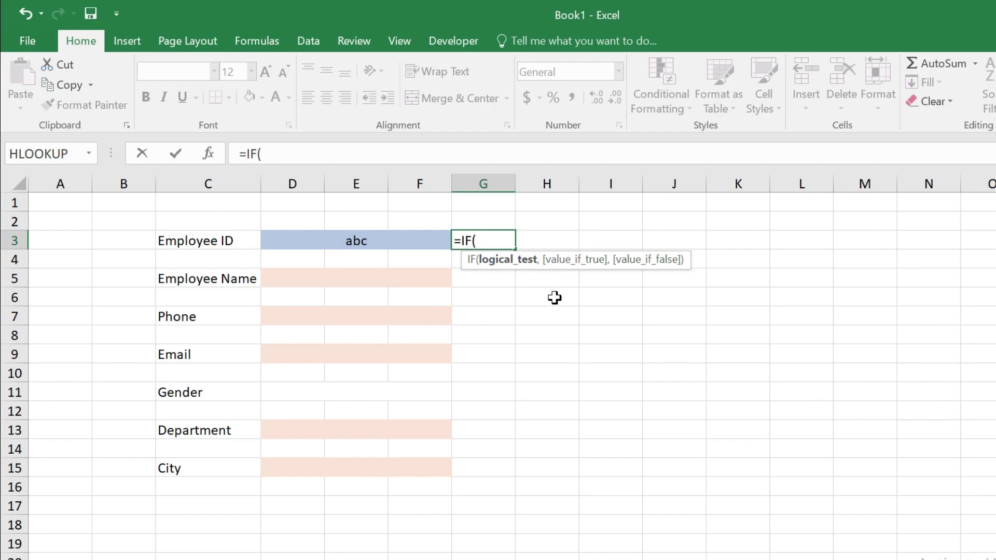
pyautogui.click(391, 240)
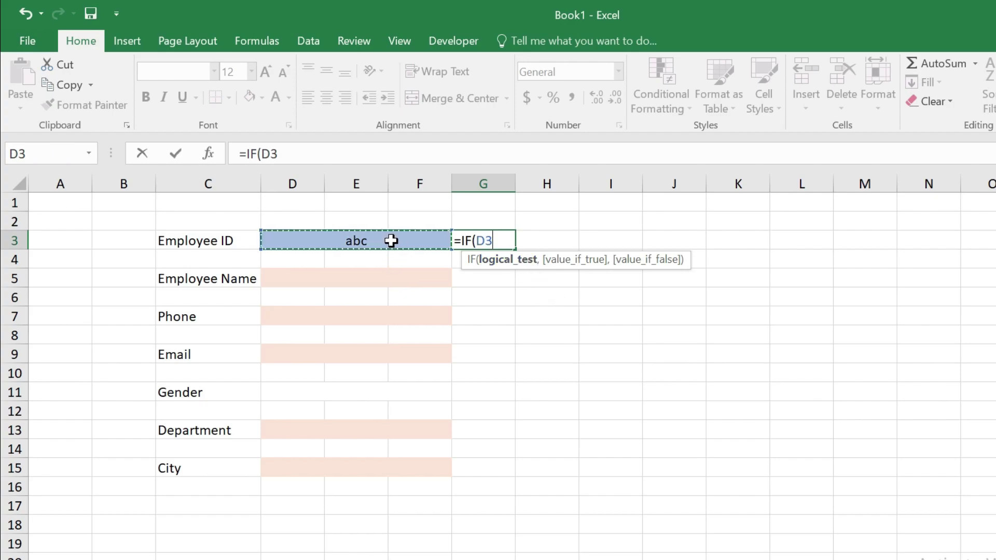
pyautogui.write('=')
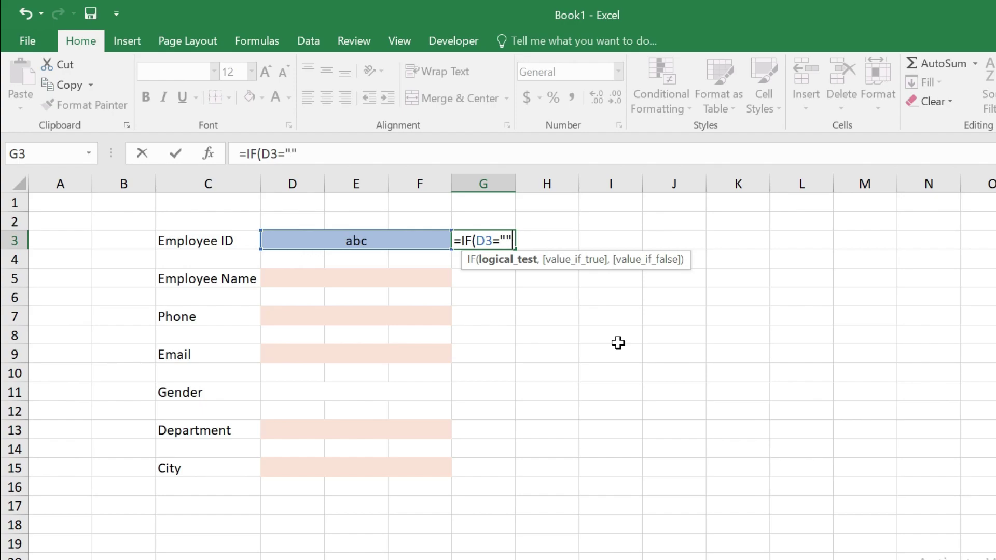
pyautogui.write(',""')
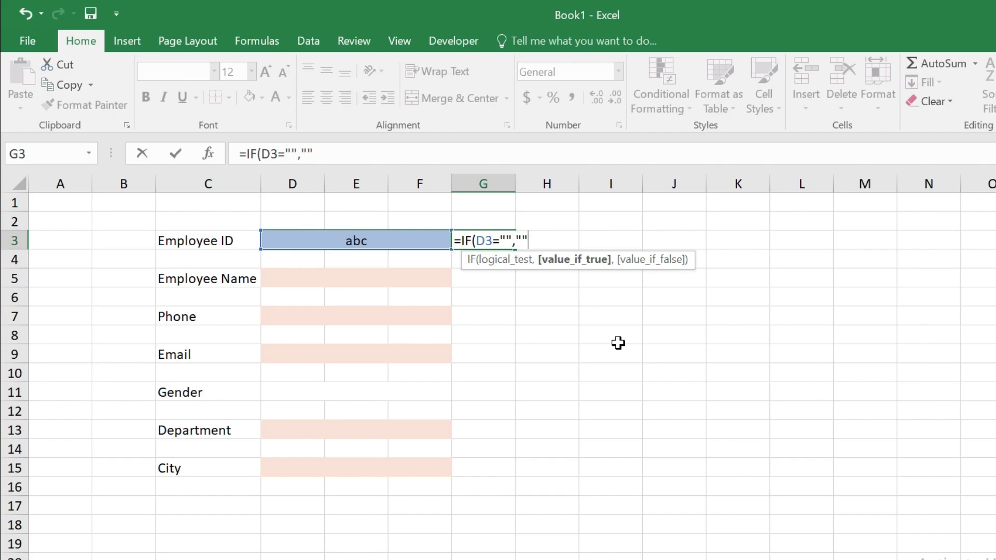
pyautogui.write(',')
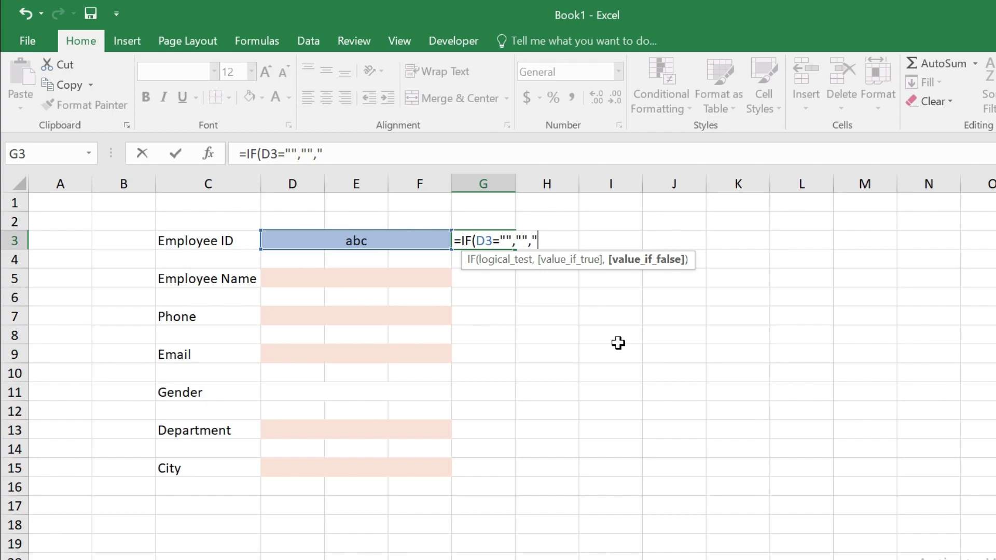
pyautogui.write('P')
pyautogui.press('Return')
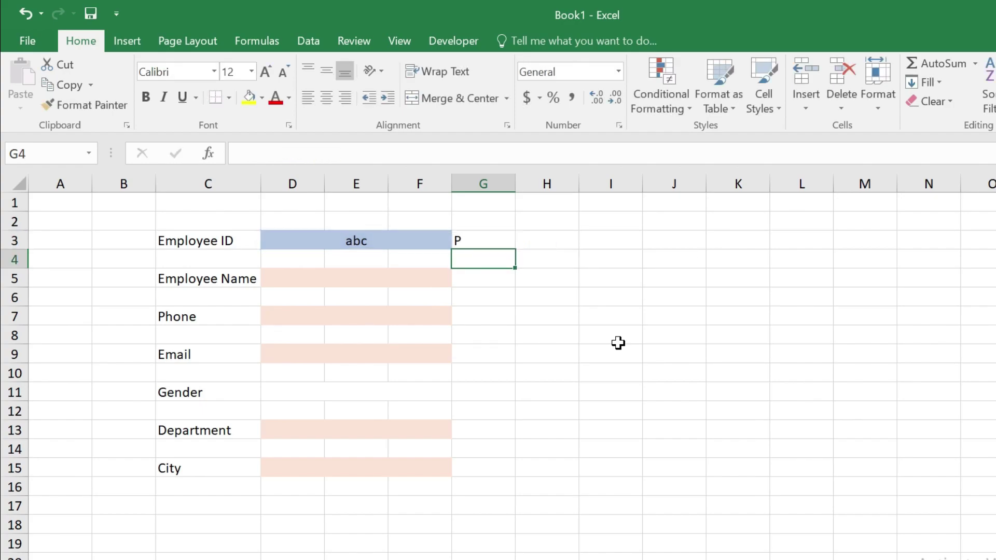
pyautogui.click(473, 241)
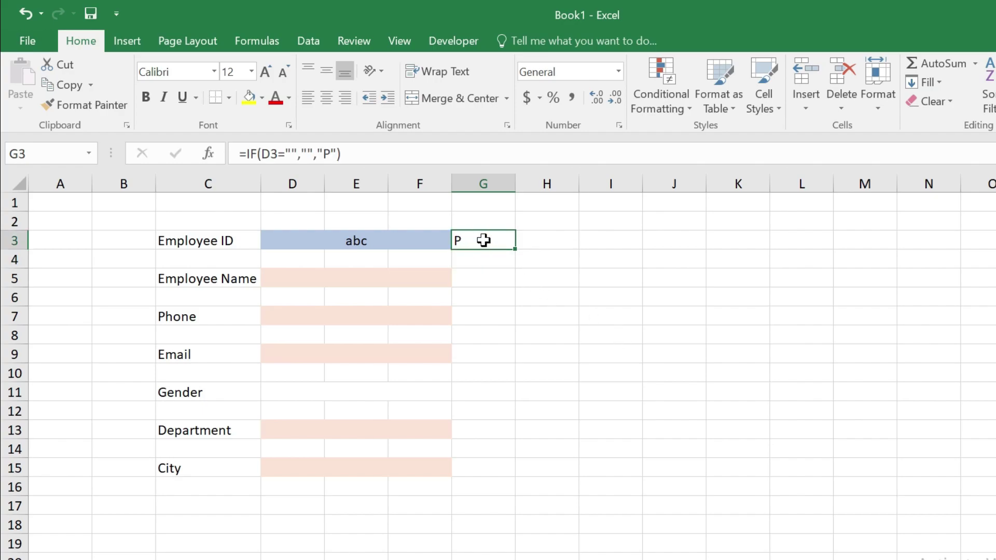
# - Test the check by deleting the Employee ID abc, then undo to restore it
pyautogui.click(374, 240)
pyautogui.click(375, 240)
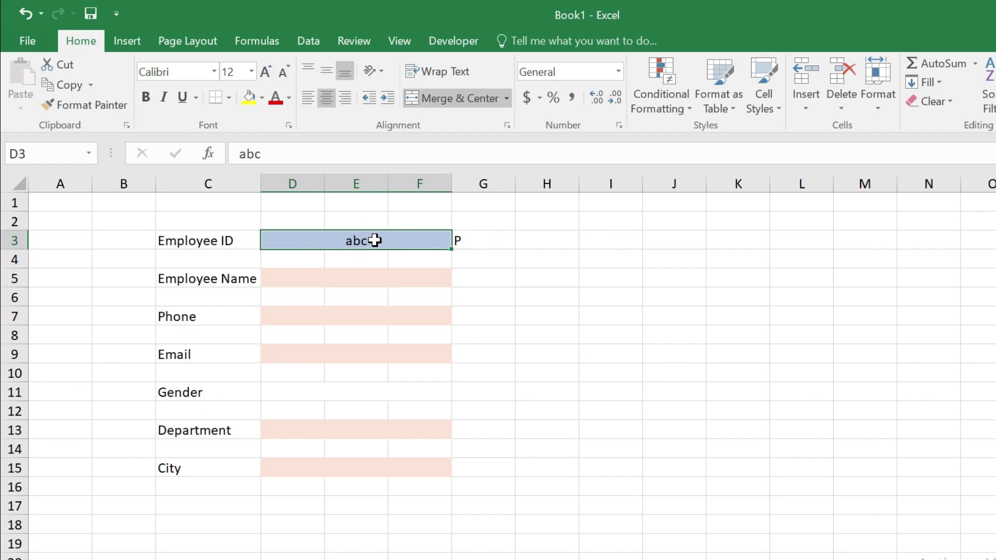
pyautogui.press('Delete')
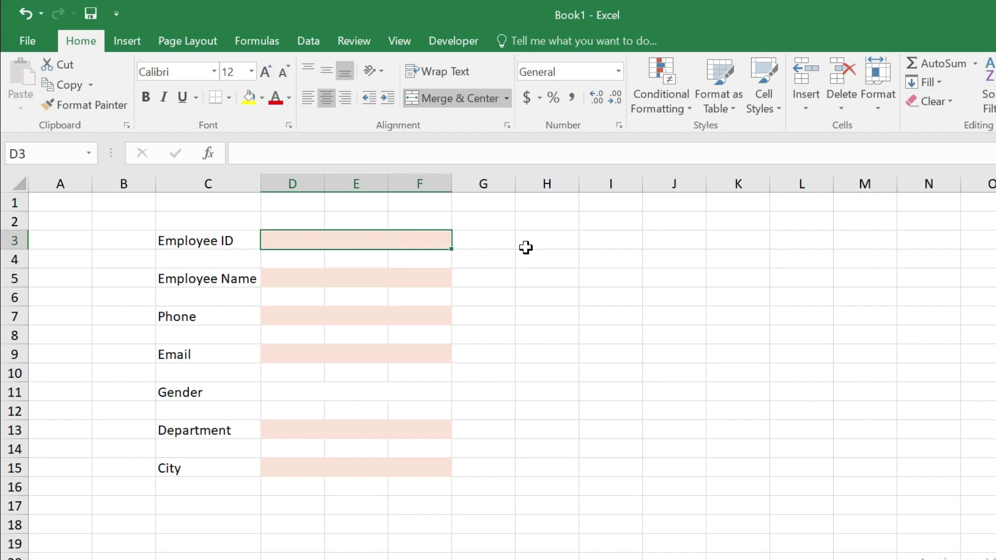
pyautogui.hotkey('ctrl', 'z')
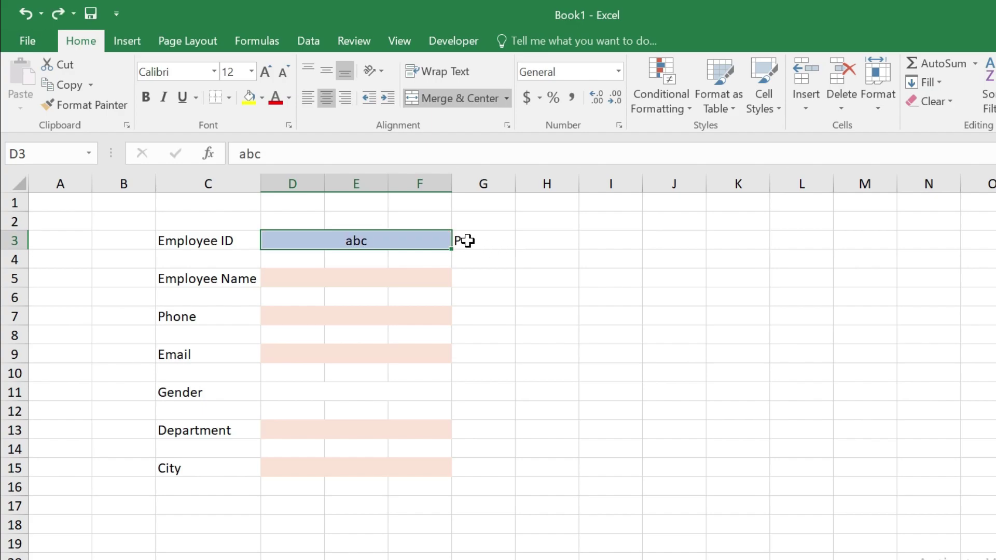
# - Copy the G3 check formula into G5, G7, G9, G13 and G15
pyautogui.click(473, 241)
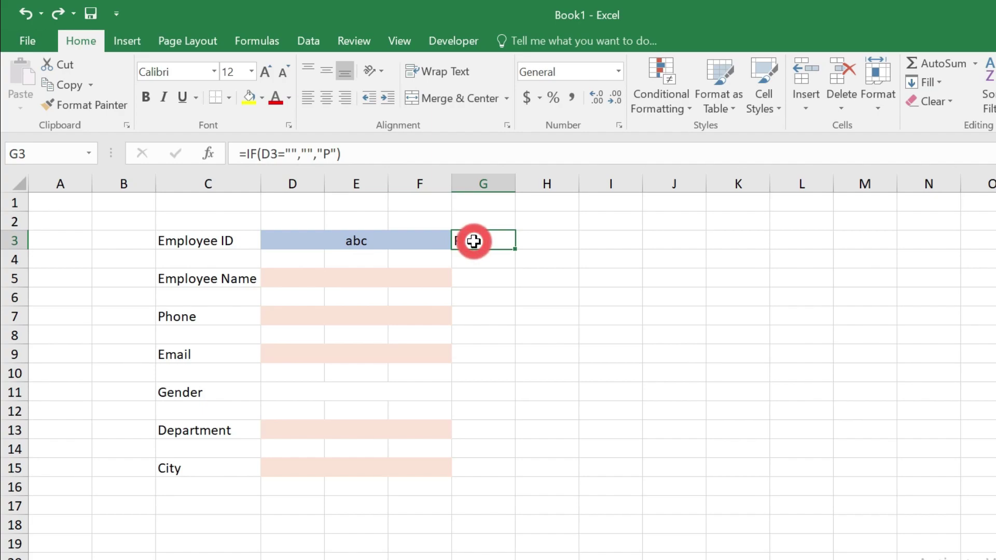
pyautogui.hotkey('ctrl', 'c')
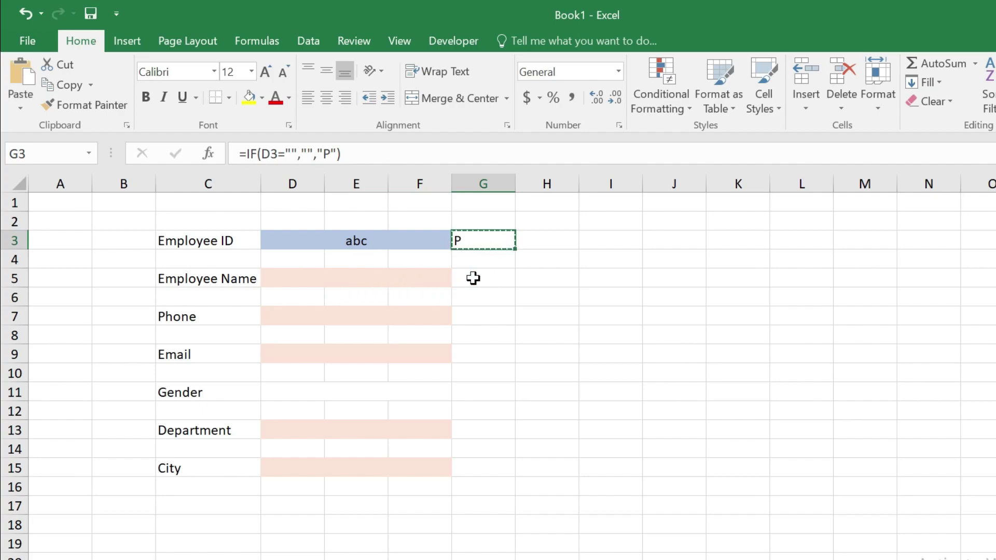
pyautogui.click(474, 278)
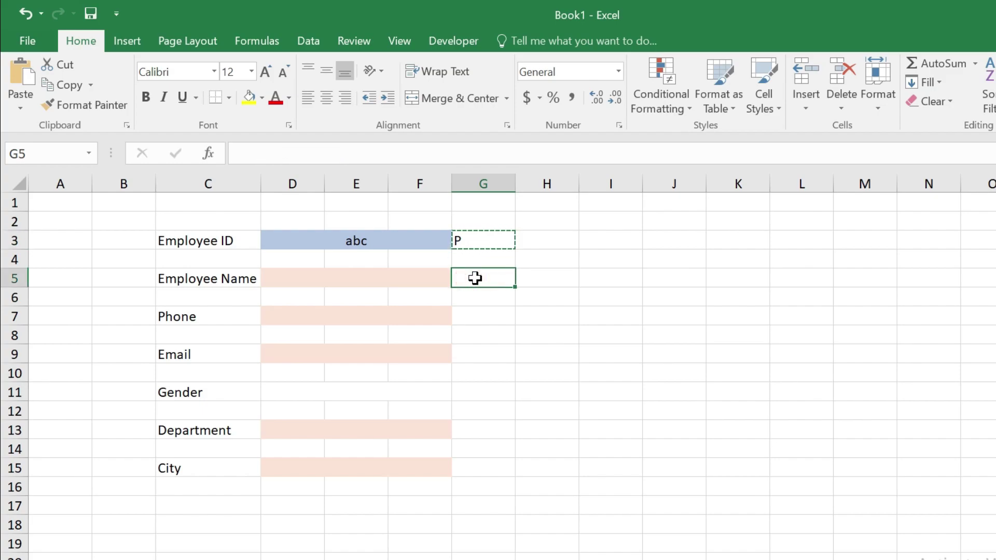
pyautogui.hotkey('ctrl', 'v')
pyautogui.click(471, 318)
pyautogui.hotkey('ctrl', 'v')
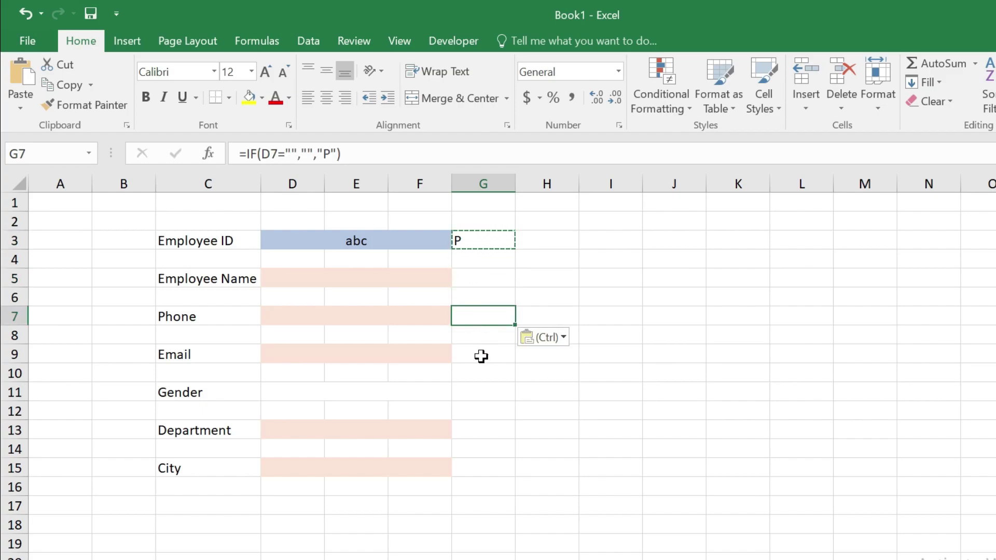
pyautogui.click(481, 356)
pyautogui.hotkey('ctrl', 'v')
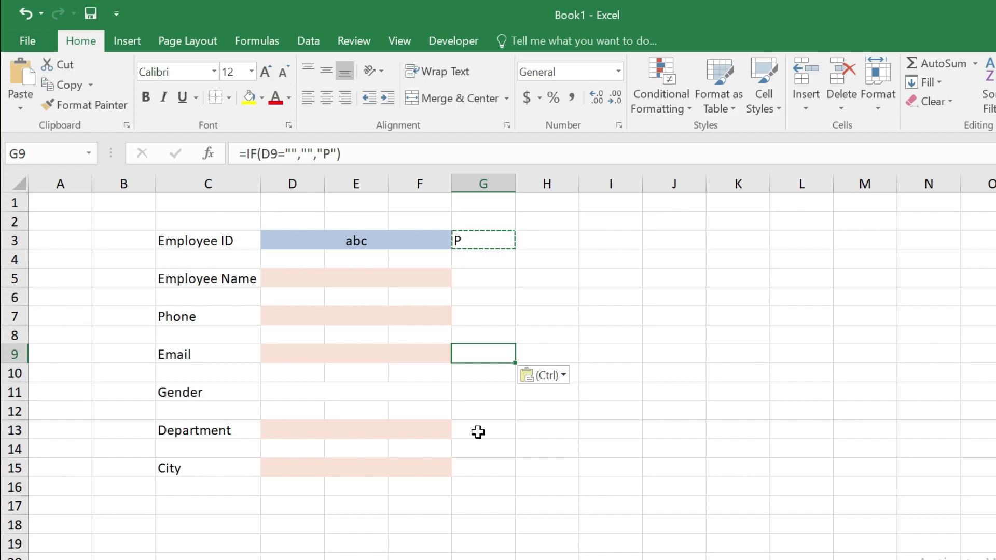
pyautogui.click(478, 432)
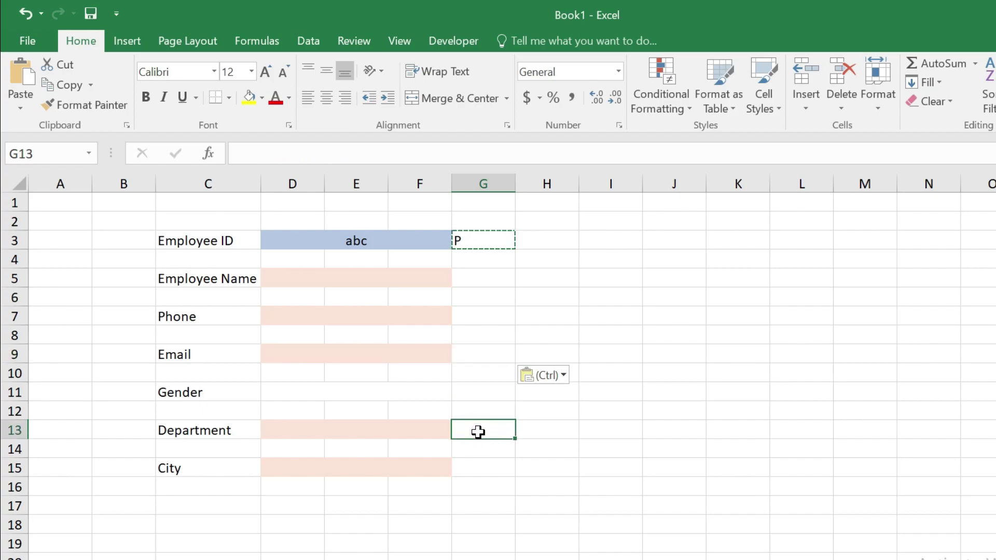
pyautogui.hotkey('ctrl', 'v')
pyautogui.click(474, 469)
pyautogui.hotkey('ctrl', 'v')
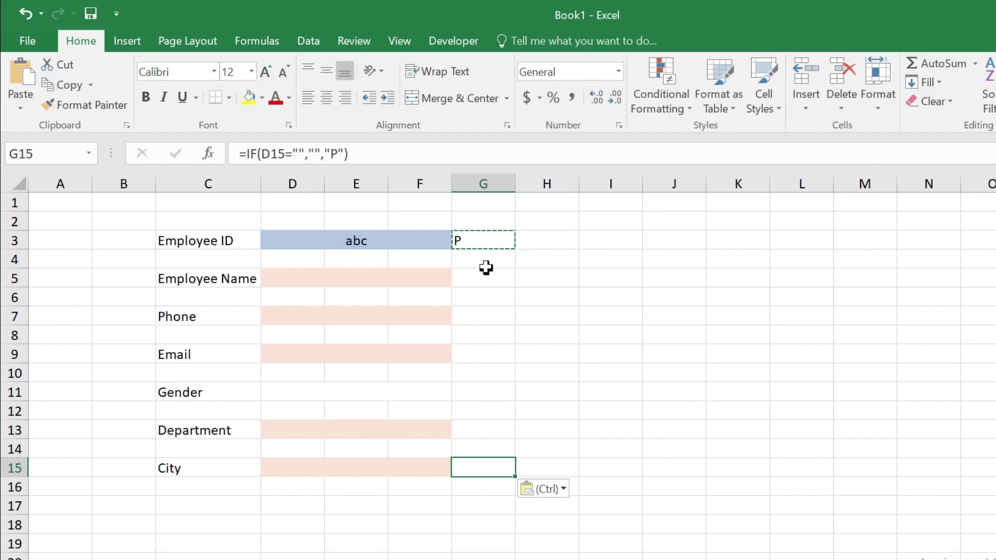
# - Enter Ram as the Employee Name and reselect the G3 status cell
pyautogui.click(342, 278)
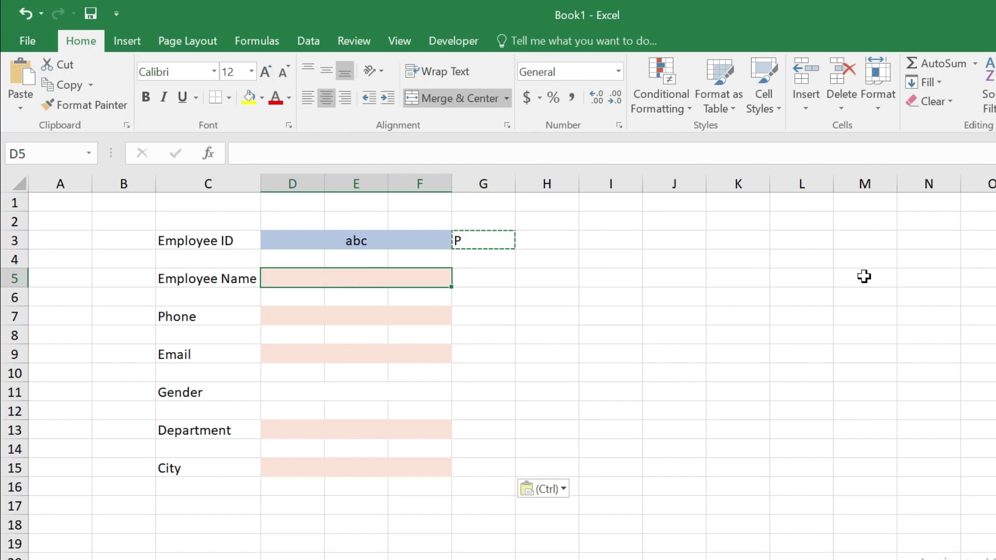
pyautogui.write('Ram')
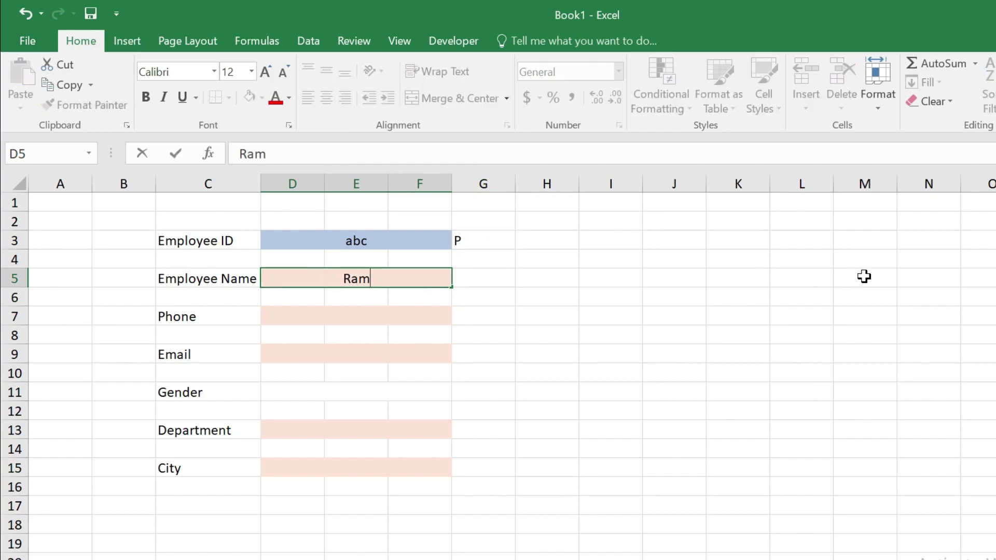
pyautogui.press('Return')
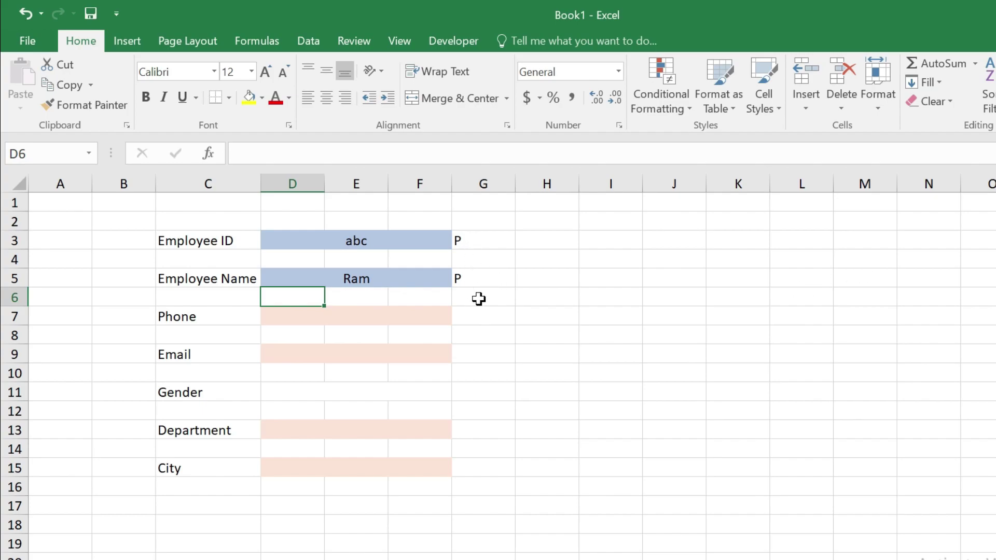
pyautogui.click(484, 242)
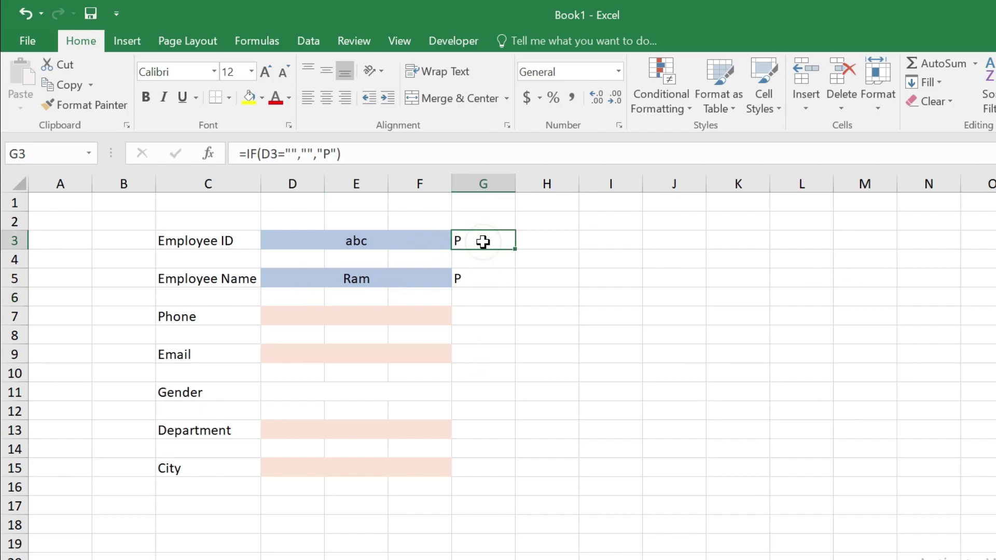
# - Apply the Wingdings 2 font to status cells G3, G5, G7, G9, G13 and G15
pyautogui.keyDown('ctrl'); pyautogui.click(495, 277); pyautogui.keyUp('ctrl')
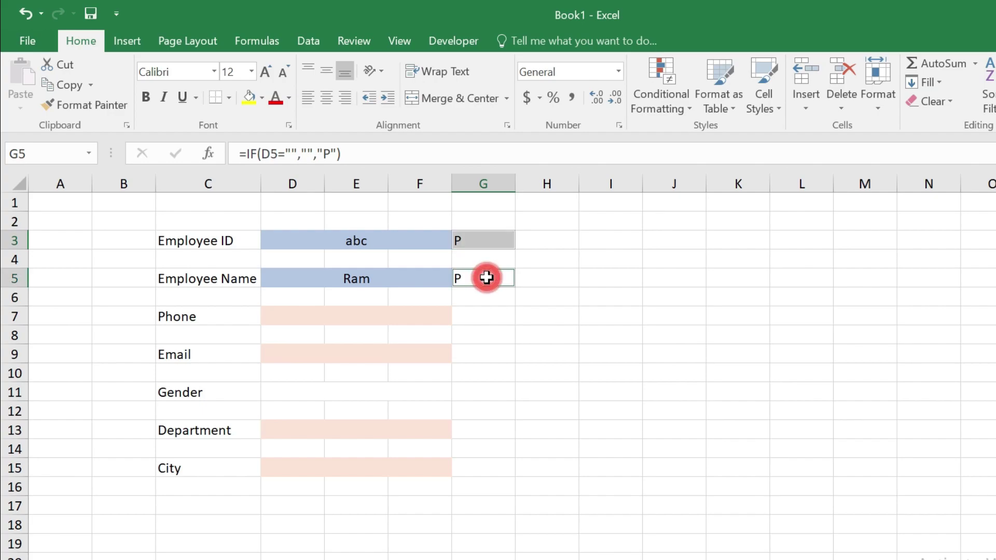
pyautogui.keyDown('ctrl'); pyautogui.click(486, 315); pyautogui.keyUp('ctrl')
pyautogui.keyDown('ctrl'); pyautogui.click(489, 356); pyautogui.keyUp('ctrl')
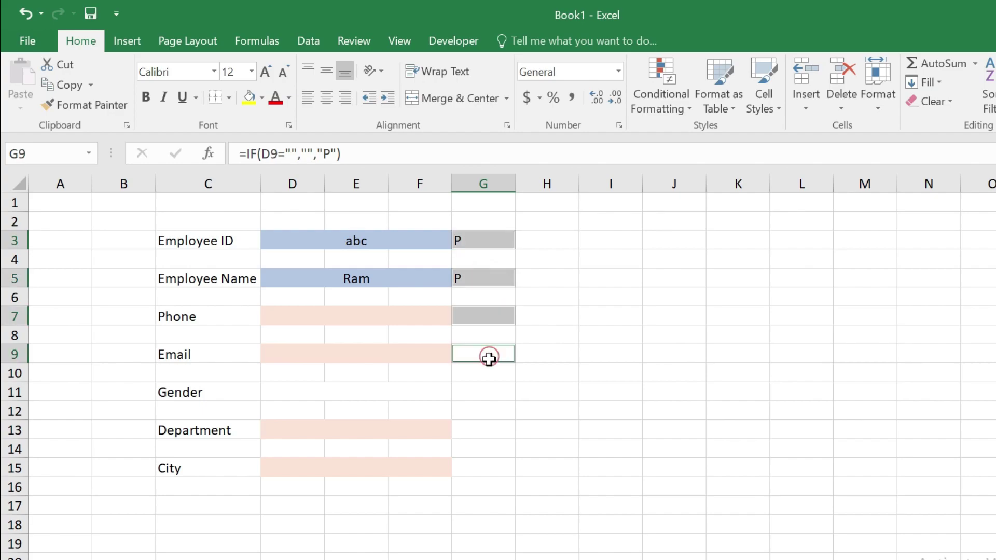
pyautogui.keyDown('ctrl'); pyautogui.click(485, 431); pyautogui.keyUp('ctrl')
pyautogui.keyDown('ctrl'); pyautogui.click(484, 468); pyautogui.keyUp('ctrl')
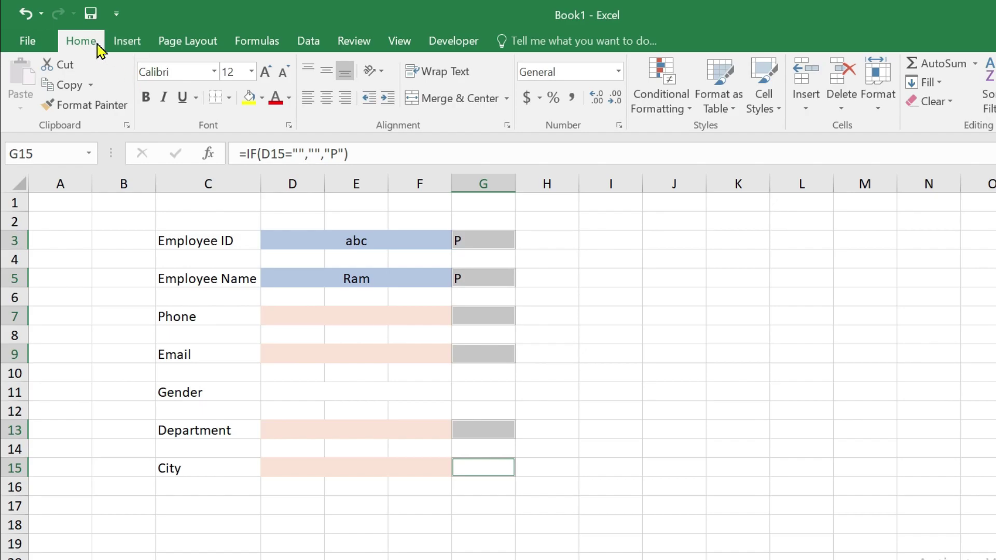
pyautogui.click(215, 72)
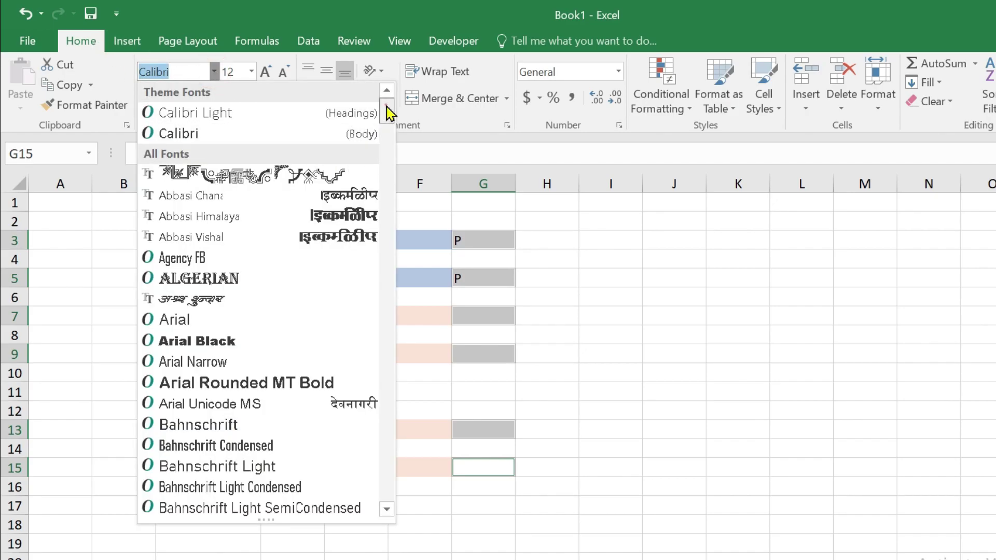
pyautogui.moveTo(386, 111); pyautogui.dragTo(398, 490)
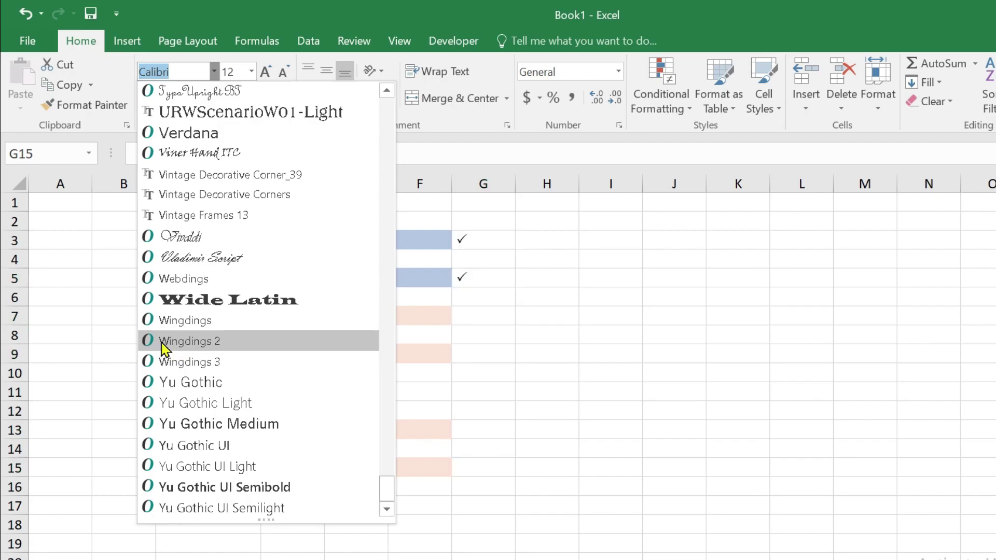
pyautogui.click(197, 352)
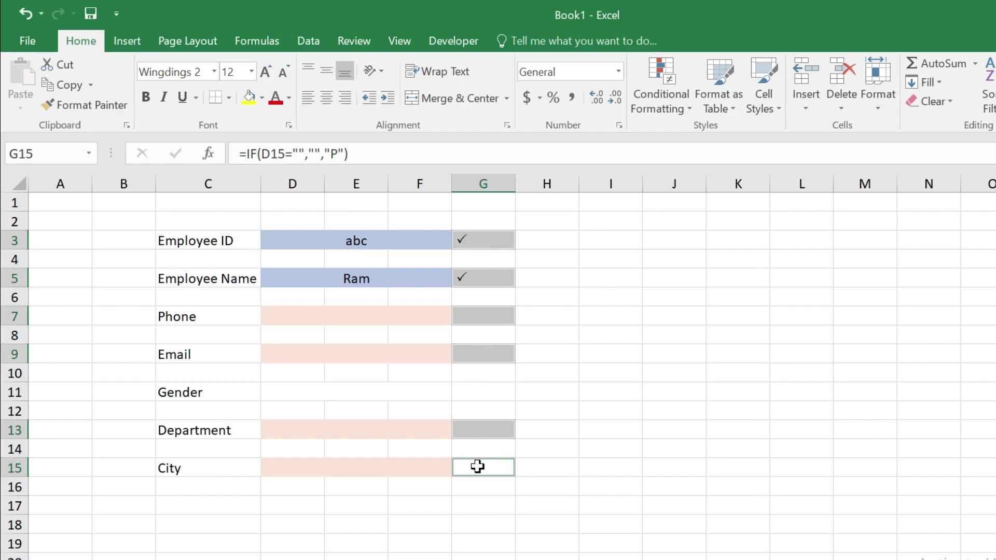
# - Add a No Blanks conditional formatting rule that fills the column G check cells green
pyautogui.click(677, 111)
pyautogui.moveTo(722, 136)
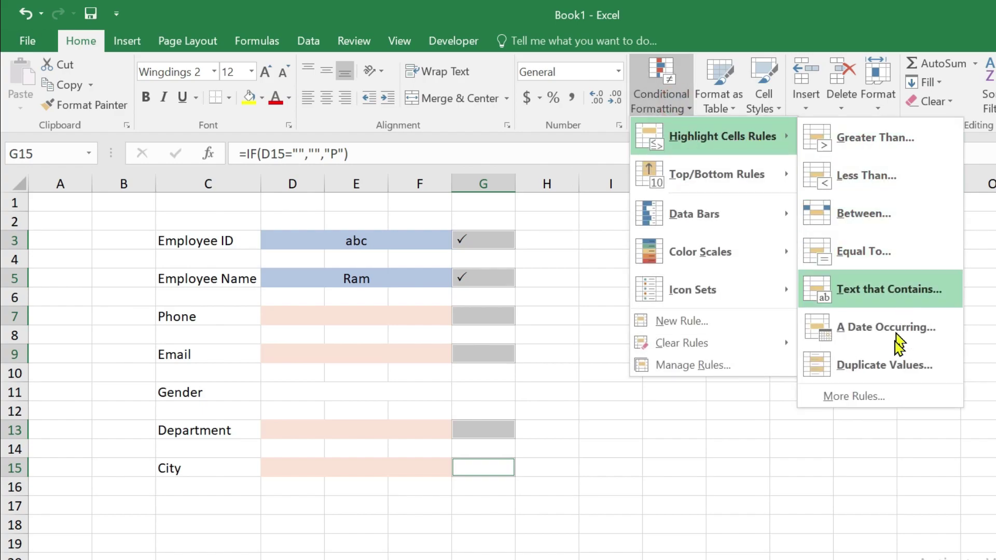
pyautogui.click(876, 402)
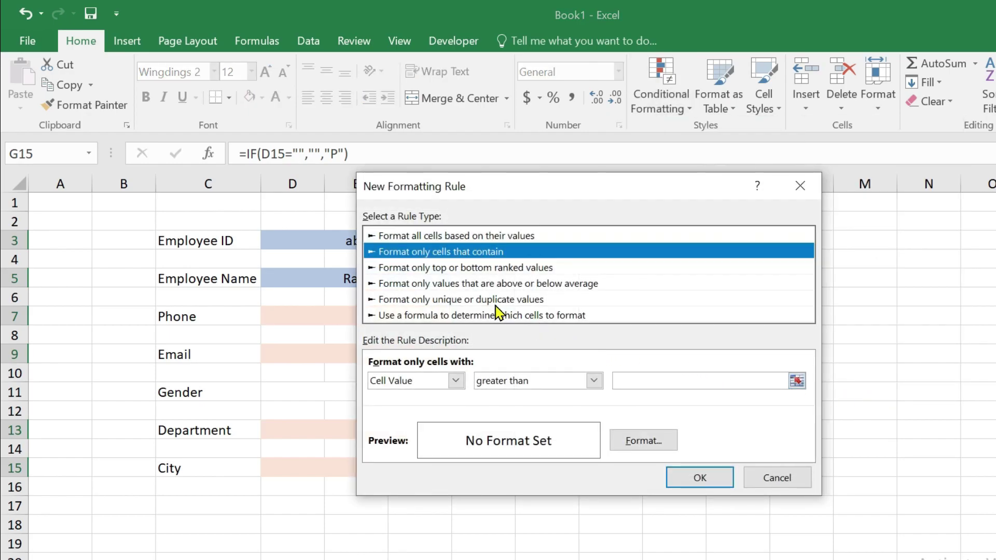
pyautogui.click(455, 380)
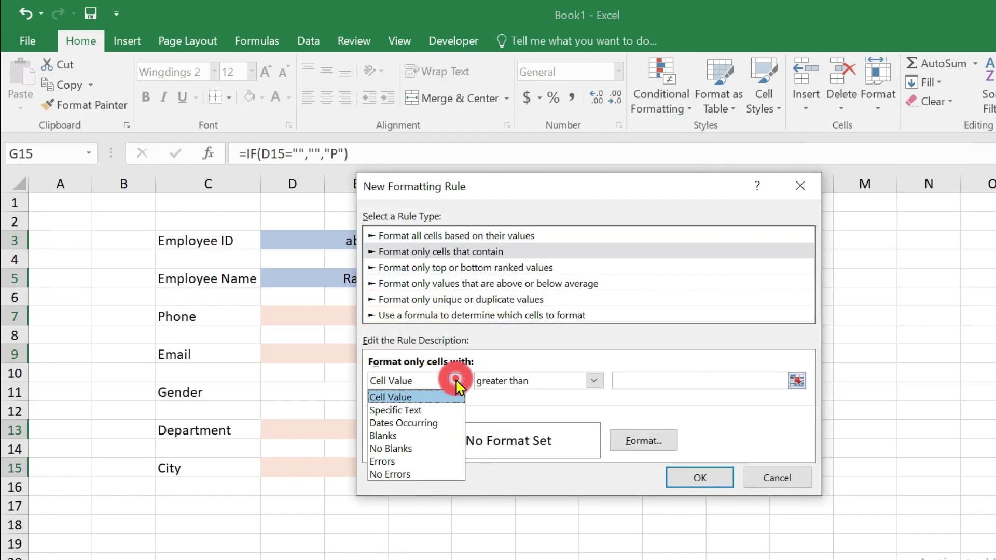
pyautogui.click(397, 449)
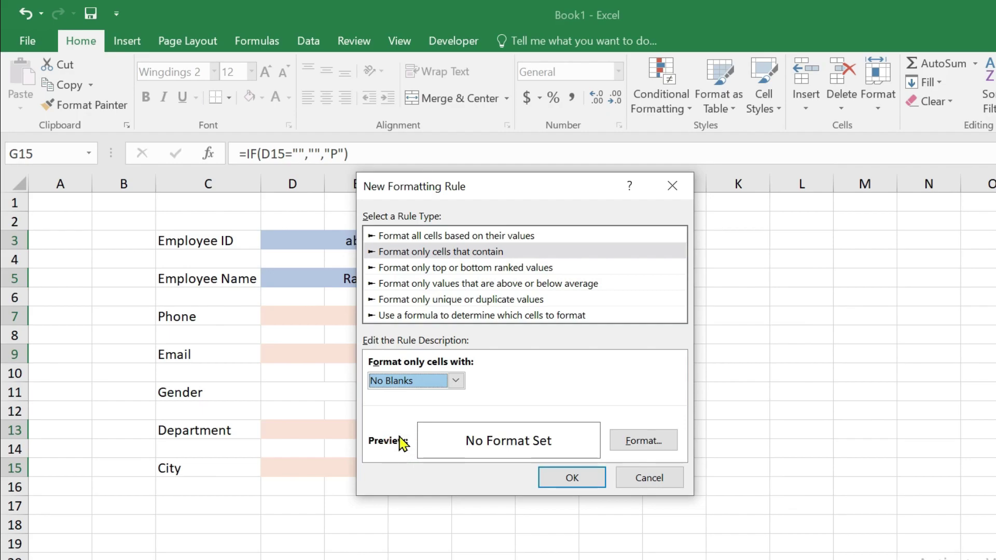
pyautogui.moveTo(518, 193); pyautogui.dragTo(712, 189)
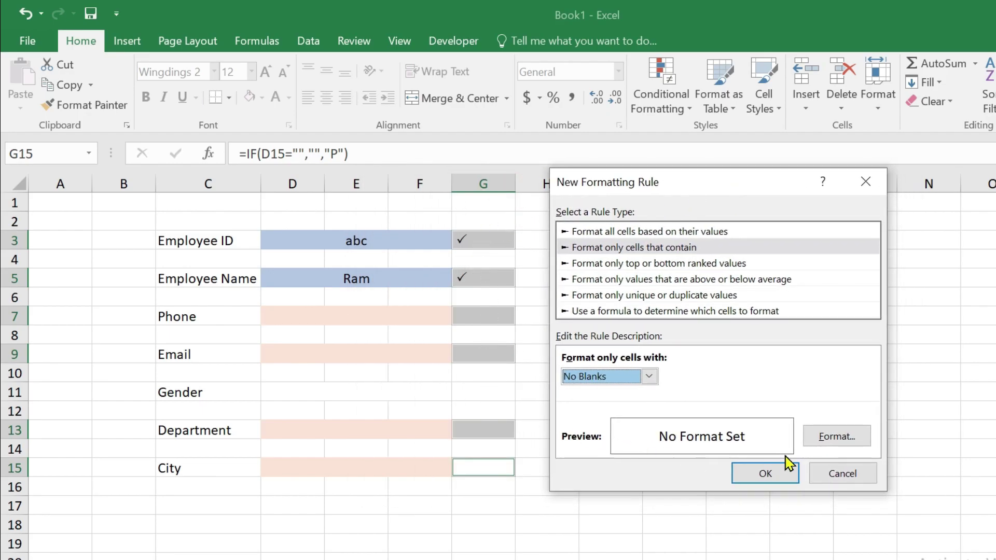
pyautogui.click(844, 439)
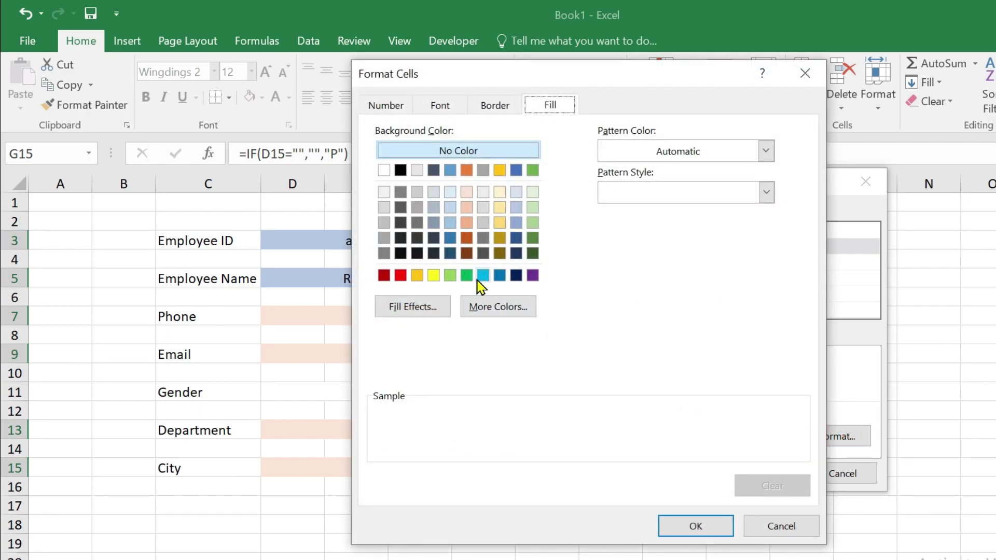
pyautogui.click(467, 275)
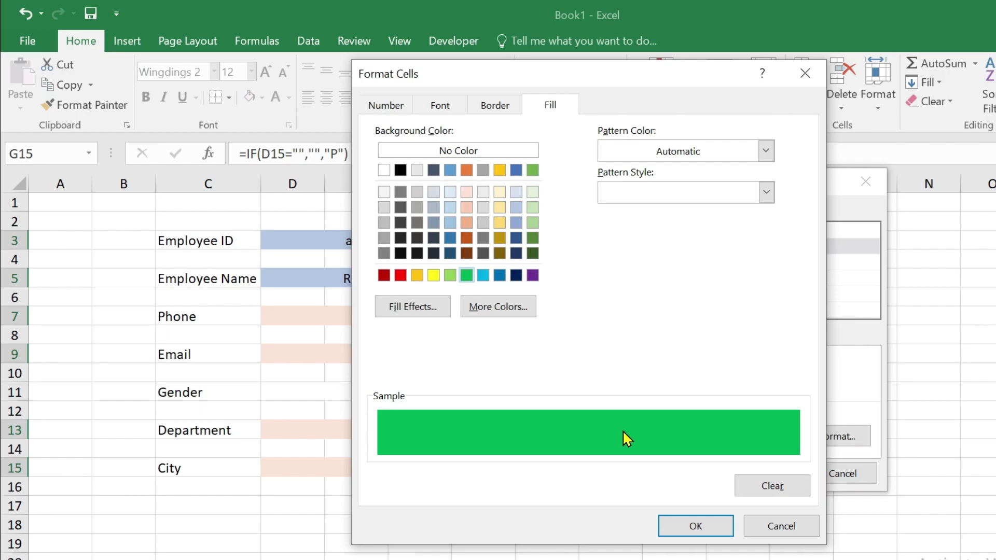
pyautogui.click(695, 526)
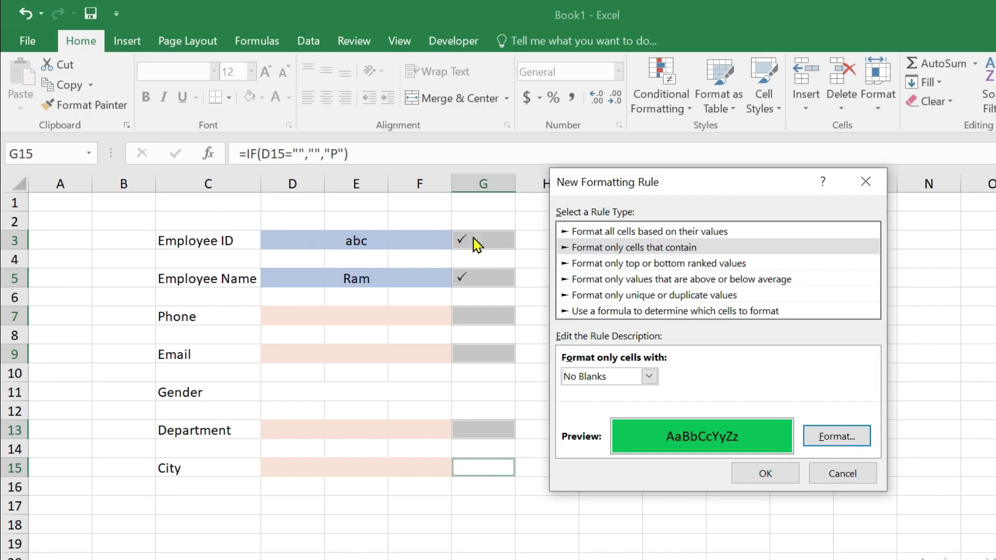
pyautogui.click(767, 473)
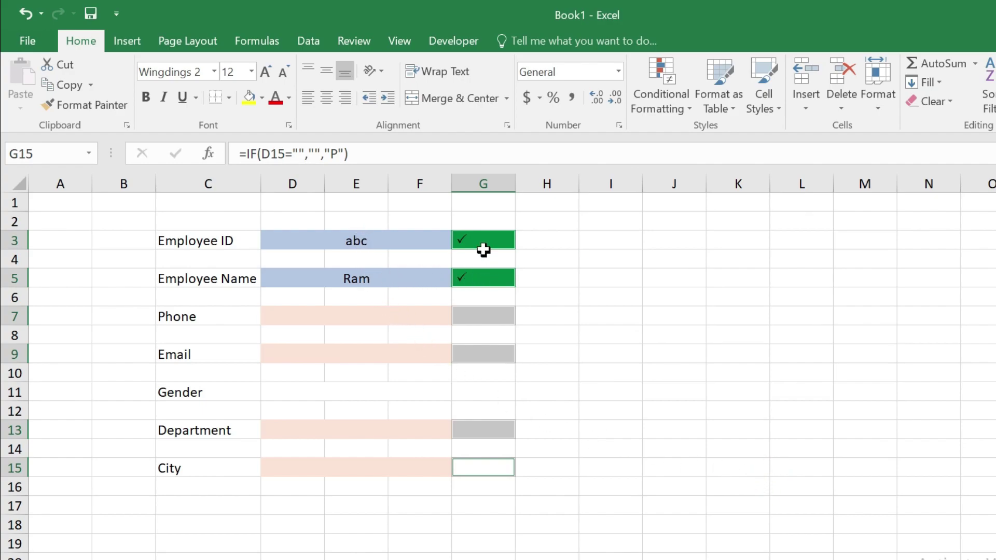
# - Enter the employee's phone number in D7, then open Excel Options from the File menu
pyautogui.click(370, 314)
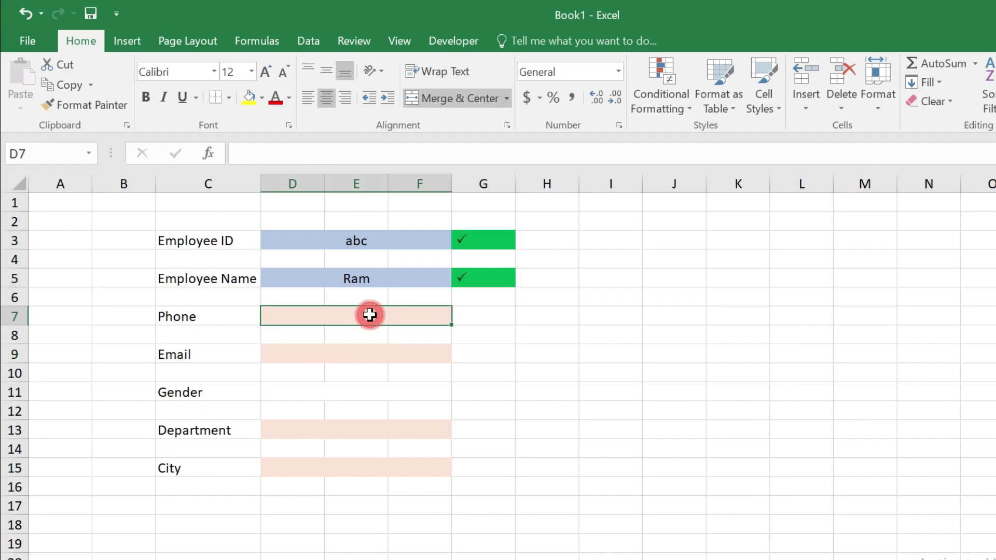
pyautogui.write('46')
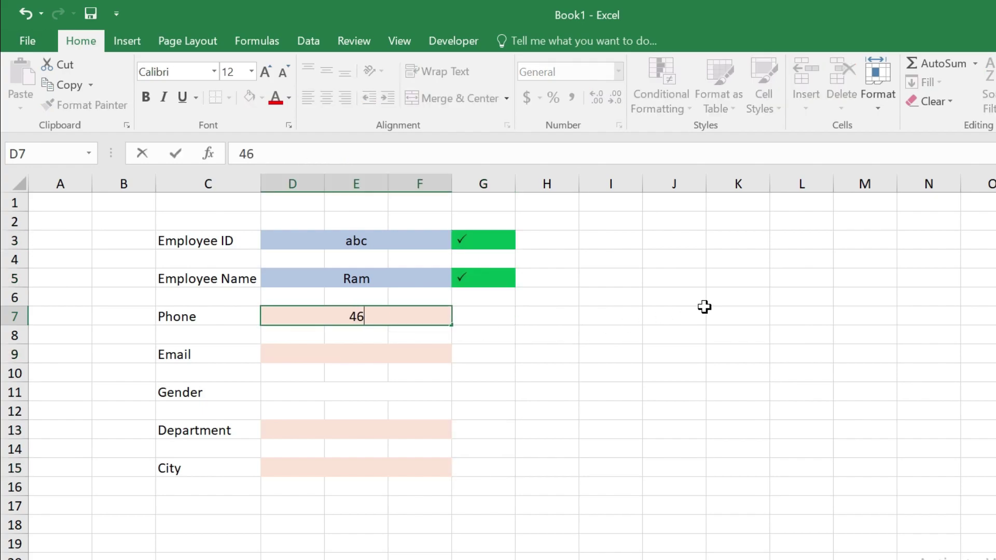
pyautogui.write('465564')
pyautogui.press('Return')
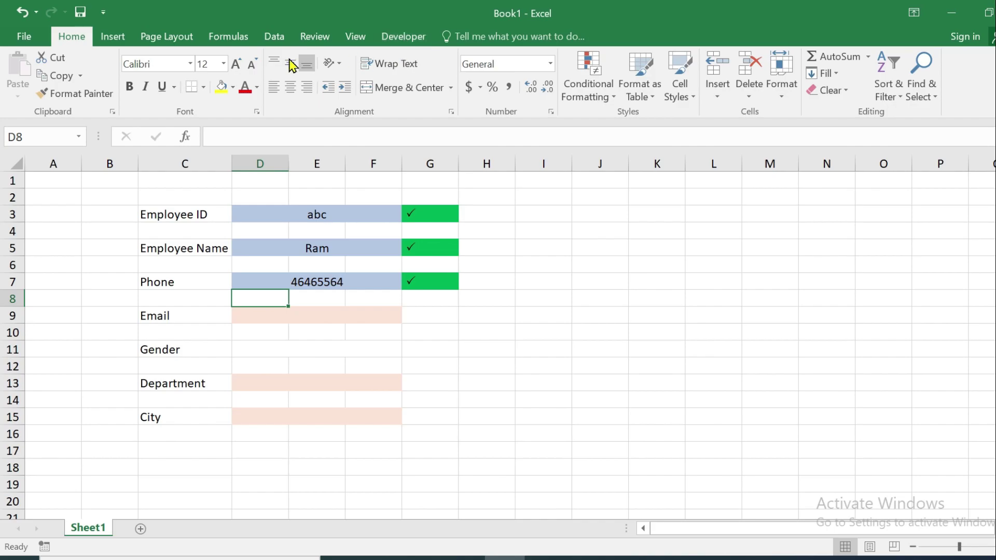
pyautogui.click(22, 37)
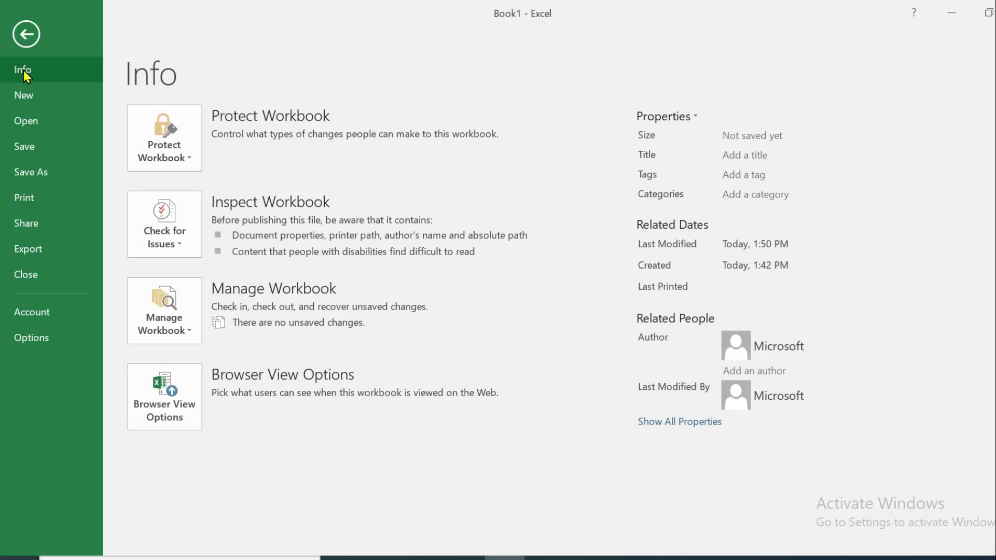
pyautogui.click(45, 341)
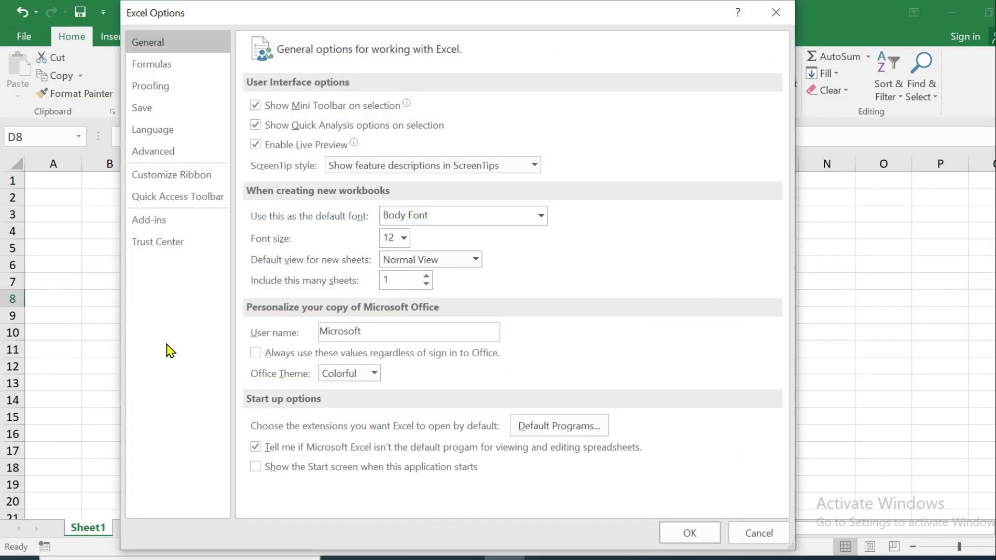
# - Tick Developer under Main Tabs in Customize Ribbon and confirm the options
pyautogui.click(195, 177)
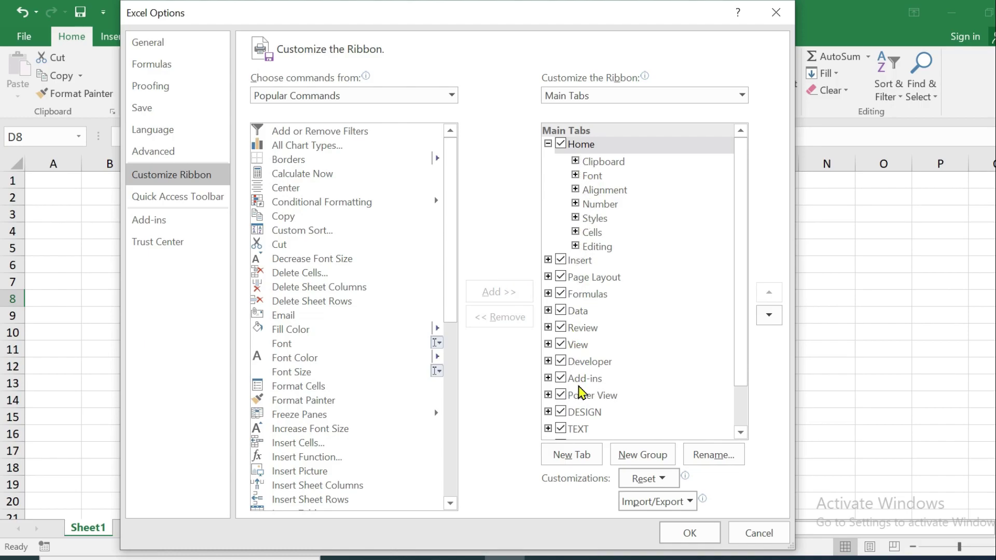
pyautogui.click(560, 361)
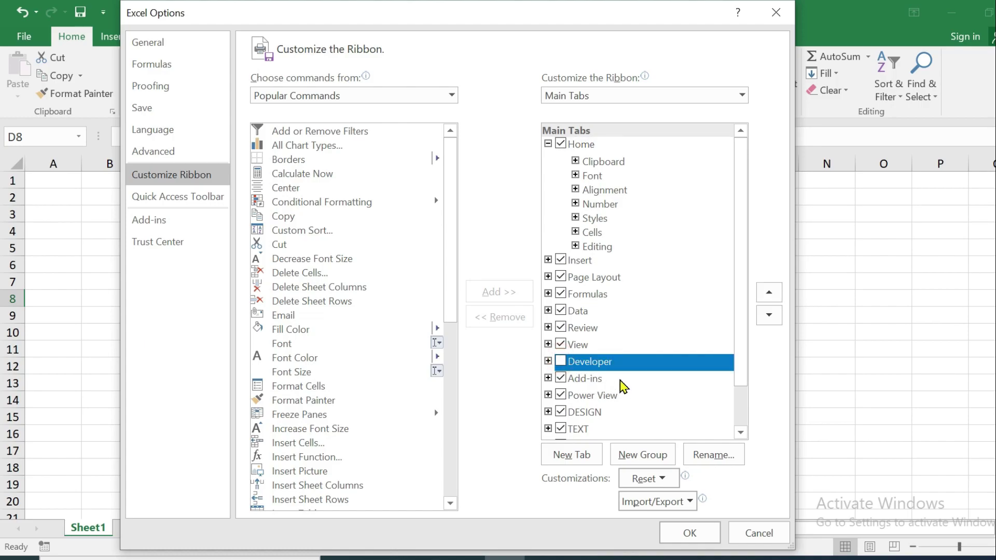
pyautogui.click(561, 362)
pyautogui.click(693, 535)
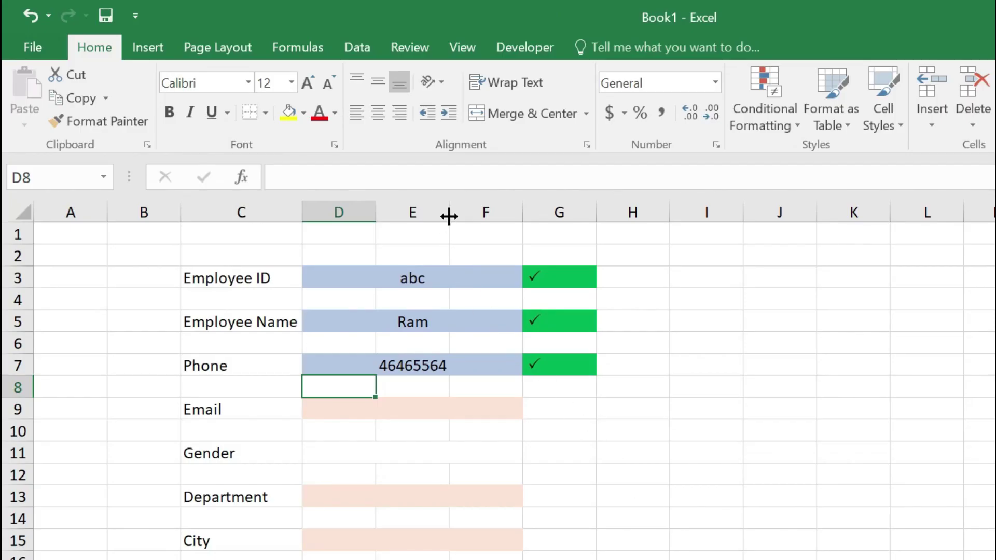
# - Draw an Option Button form control in D11 and clear its label text
pyautogui.click(524, 43)
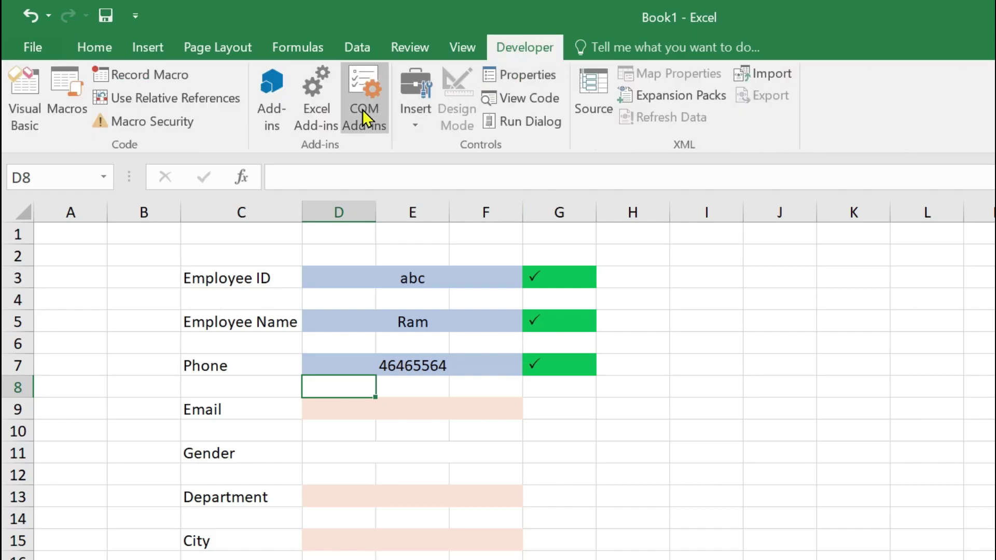
pyautogui.click(415, 127)
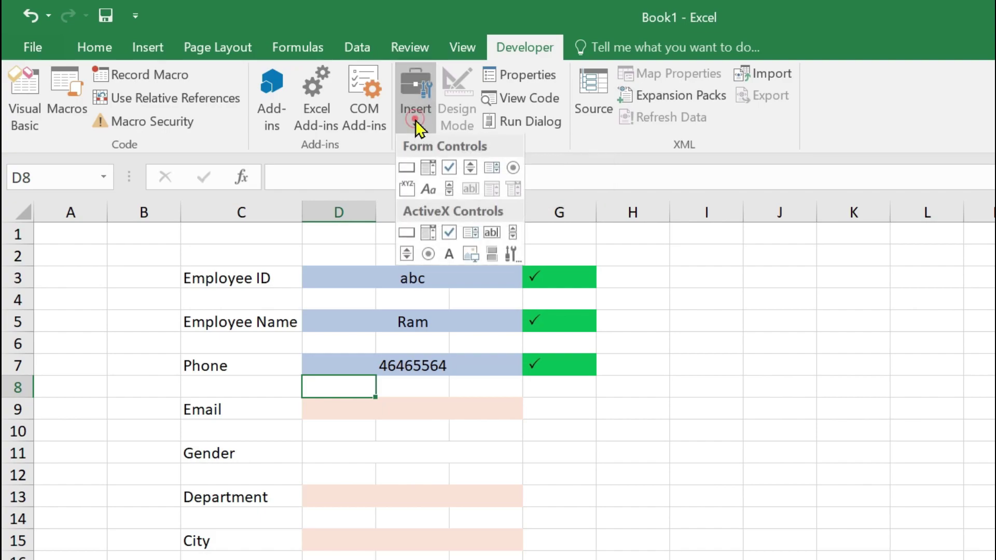
pyautogui.click(513, 168)
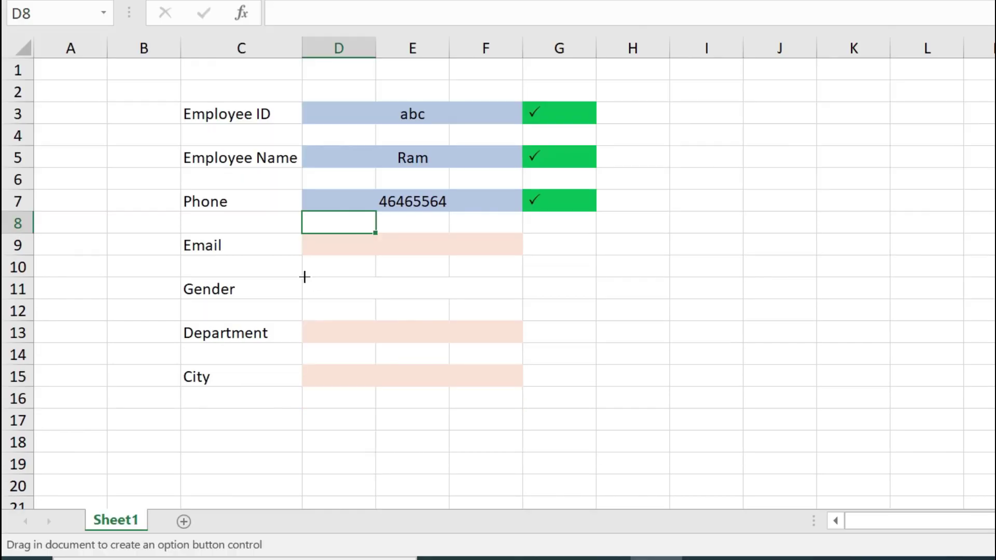
pyautogui.moveTo(303, 275); pyautogui.dragTo(350, 302)
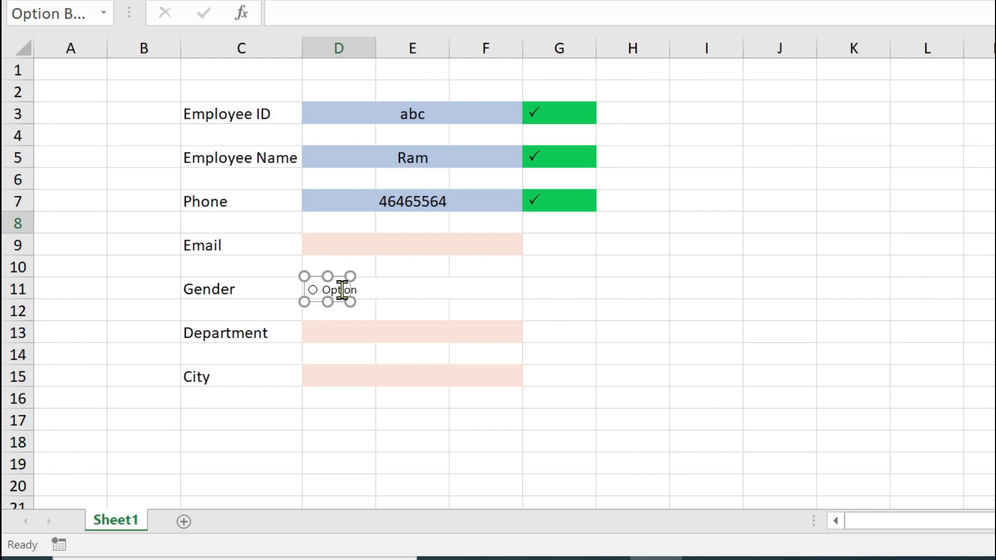
pyautogui.click(343, 289)
pyautogui.press('End')
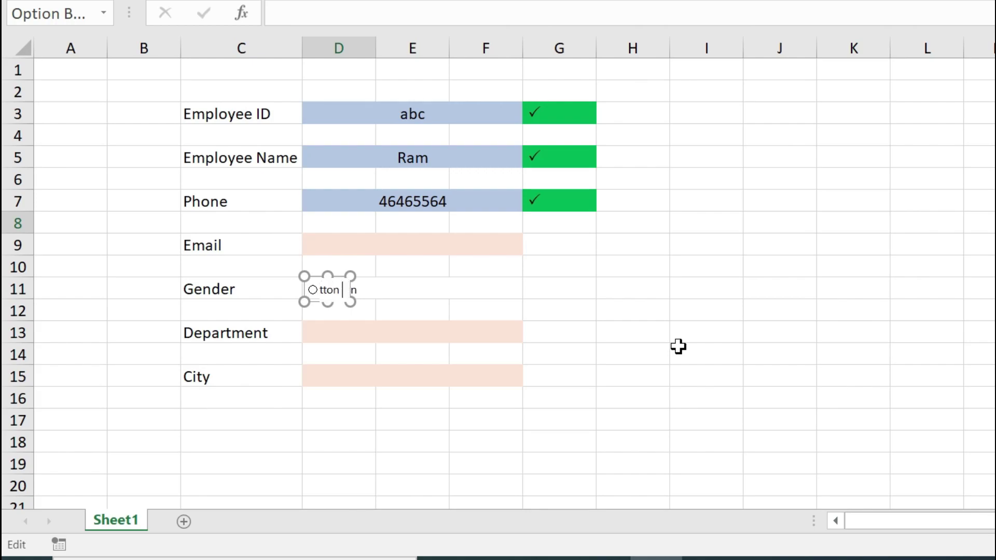
pyautogui.click(344, 297)
pyautogui.keyDown('ctrl'); pyautogui.click(321, 294); pyautogui.keyUp('ctrl')
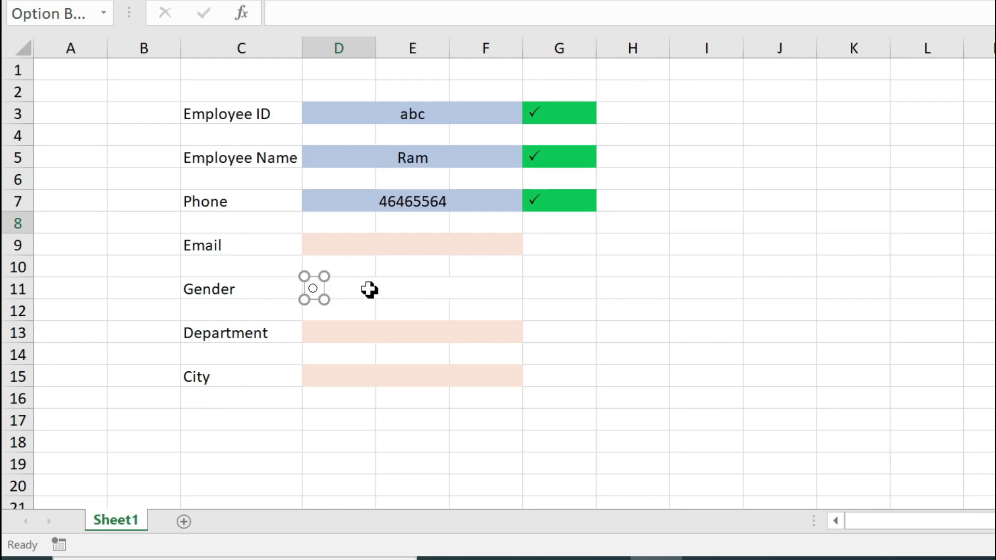
pyautogui.click(386, 290)
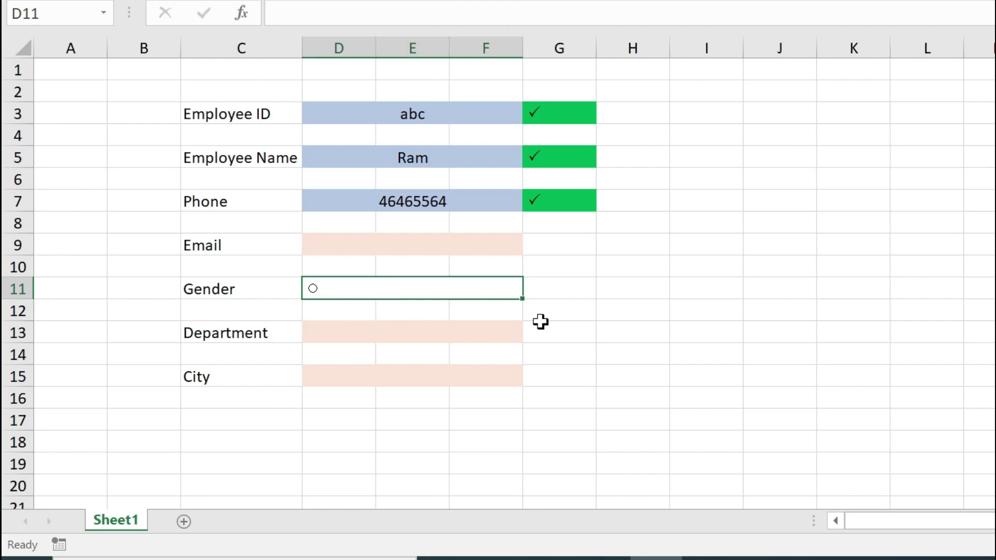
# - Type 'Male Female' in D11, then add leading spaces so Male clears the option circle
pyautogui.write('Male    ')
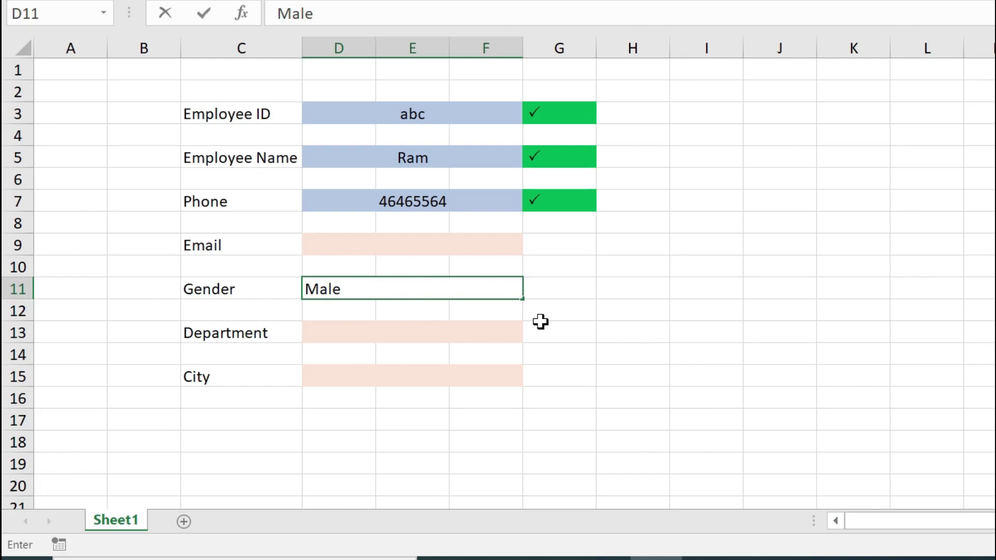
pyautogui.write('Female')
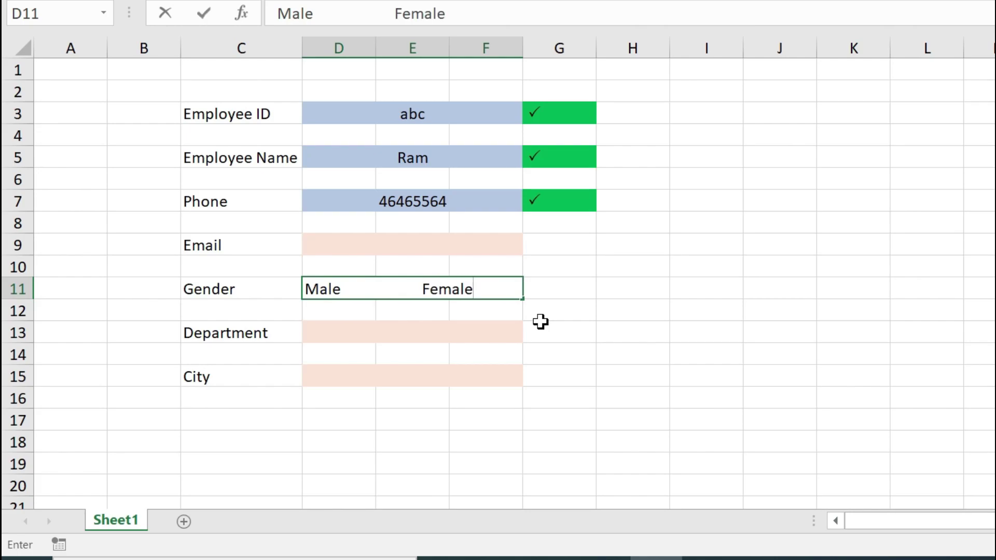
pyautogui.press('Return')
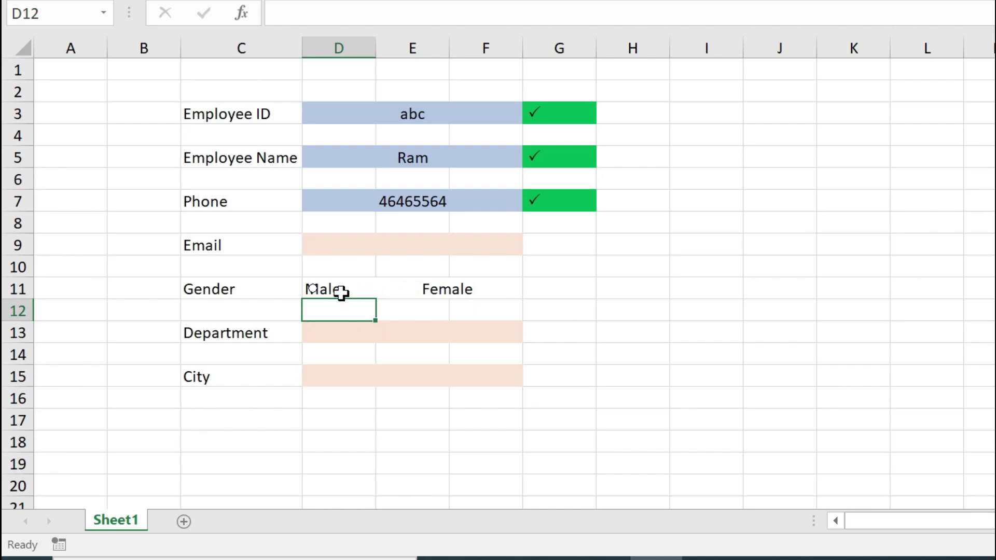
pyautogui.click(363, 291)
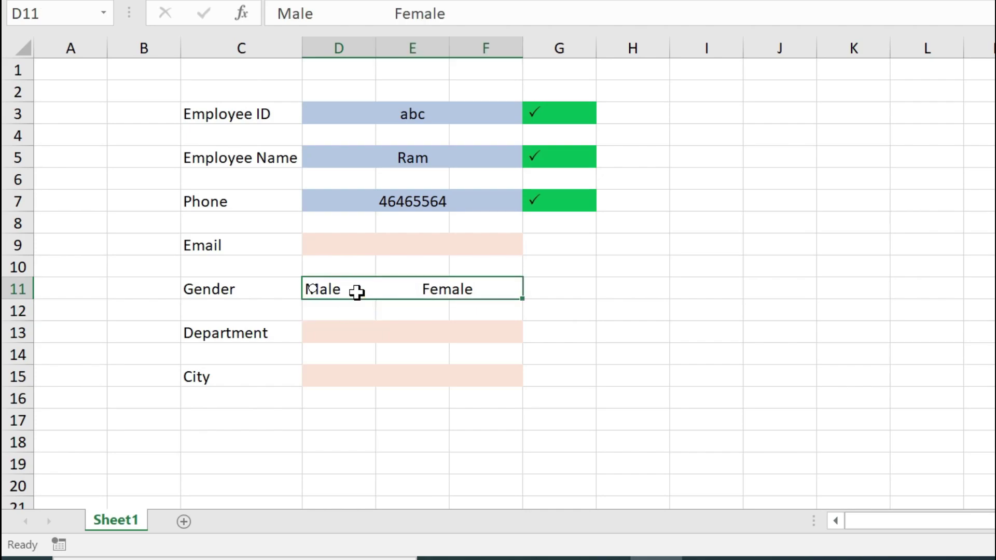
pyautogui.press('F2')
pyautogui.click(367, 303)
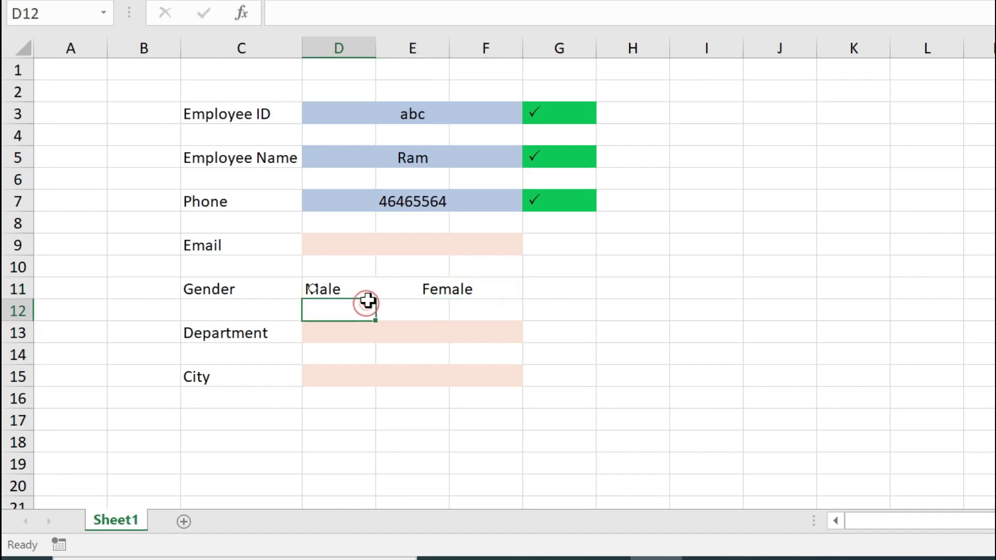
pyautogui.click(373, 280)
pyautogui.doubleClick(372, 283)
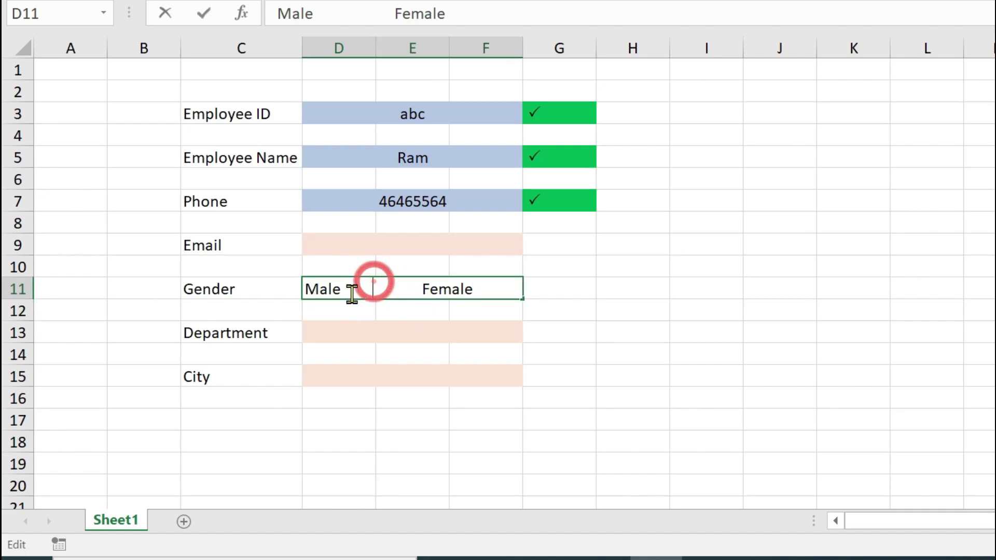
pyautogui.click(308, 289)
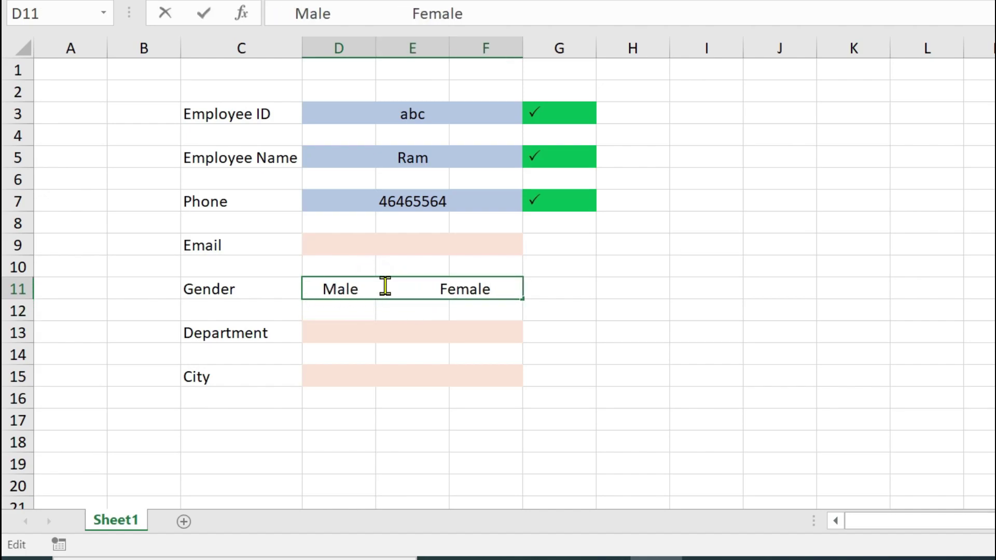
# - Nudge the Male and Female option buttons so they line up side by side in row 11
pyautogui.click(389, 309)
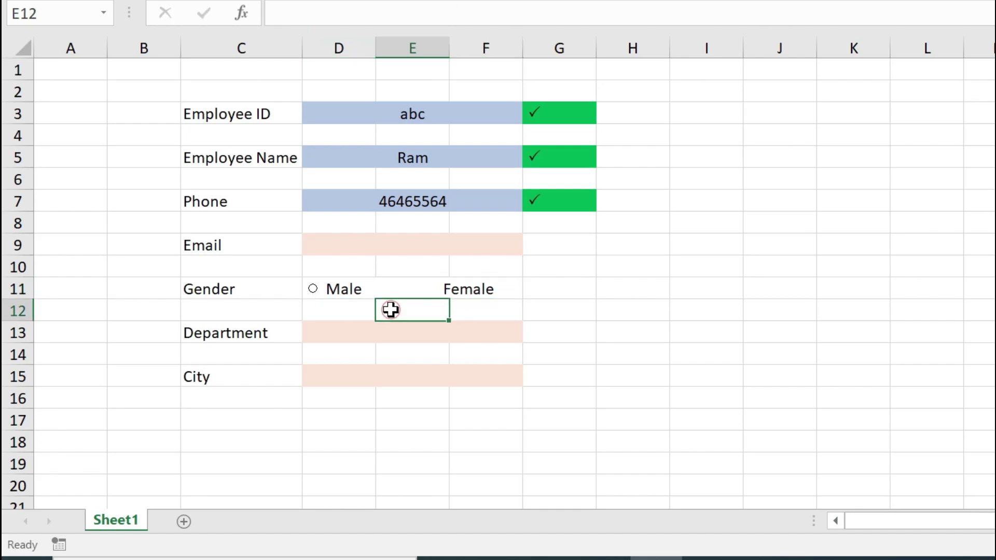
pyautogui.click(369, 309)
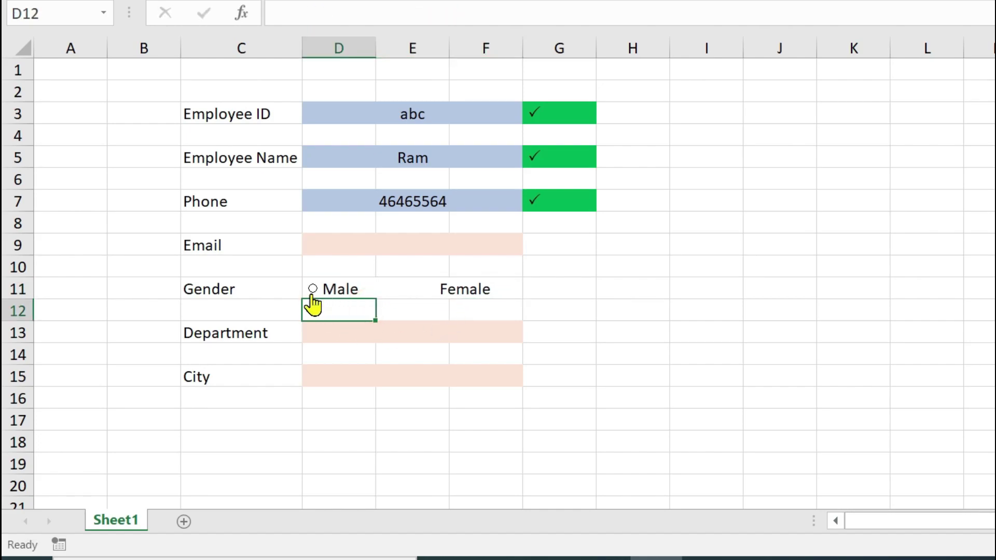
pyautogui.rightClick(313, 295)
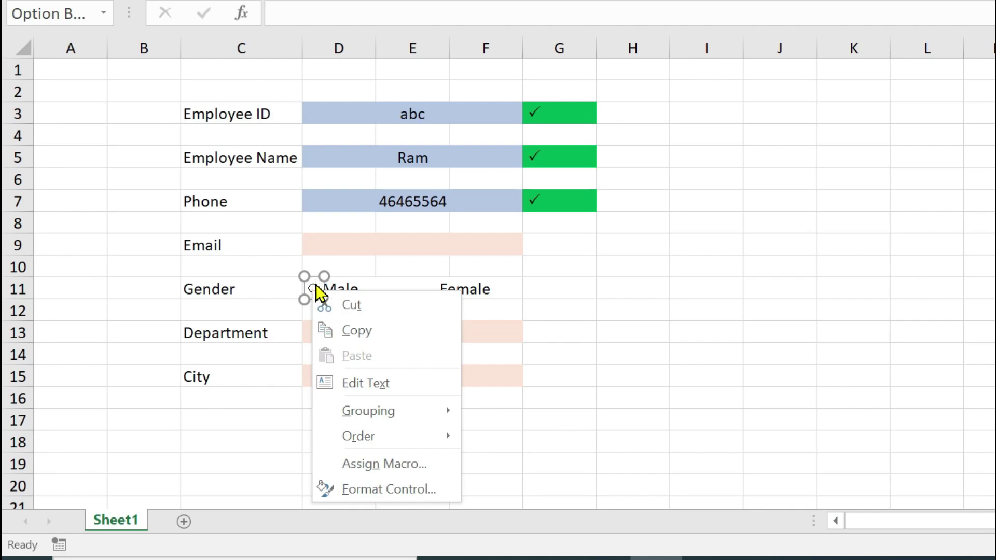
pyautogui.click(316, 278)
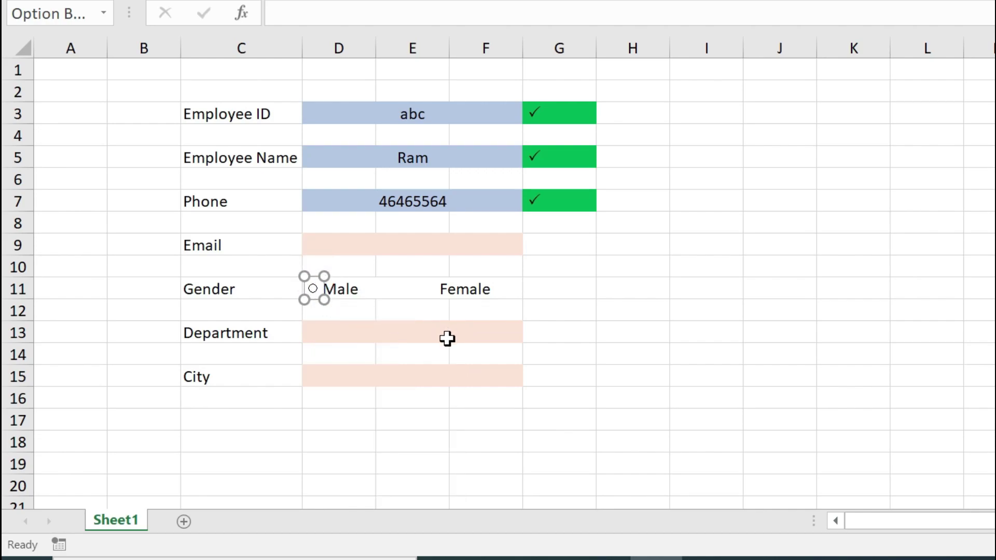
pyautogui.moveTo(318, 289); pyautogui.dragTo(336, 309)
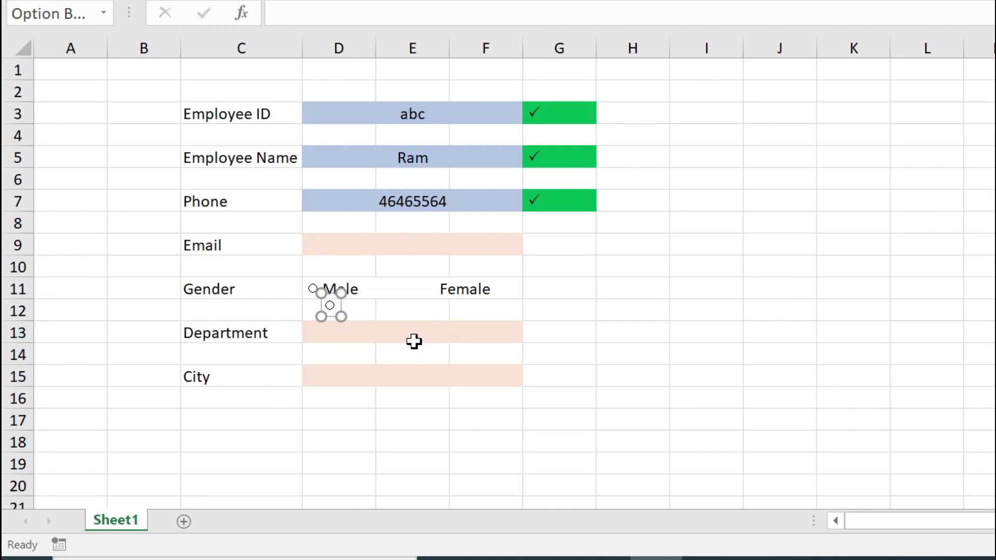
pyautogui.click(330, 305)
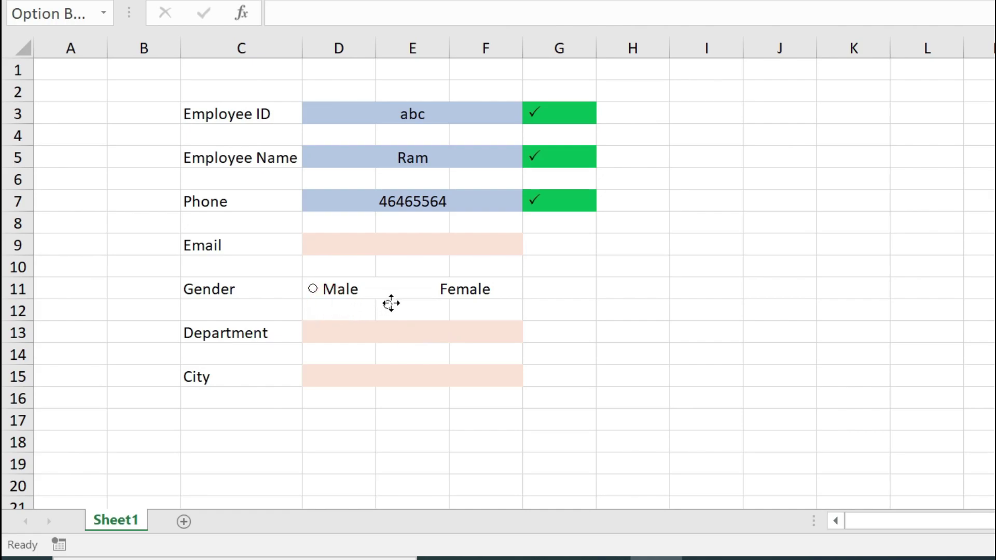
pyautogui.click(429, 287)
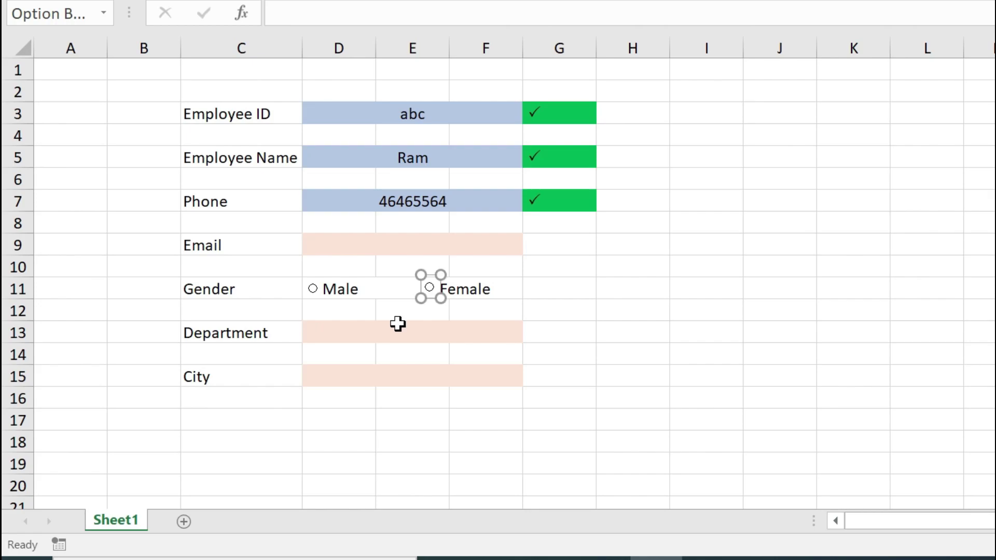
pyautogui.press('Down')
pyautogui.press('Down')
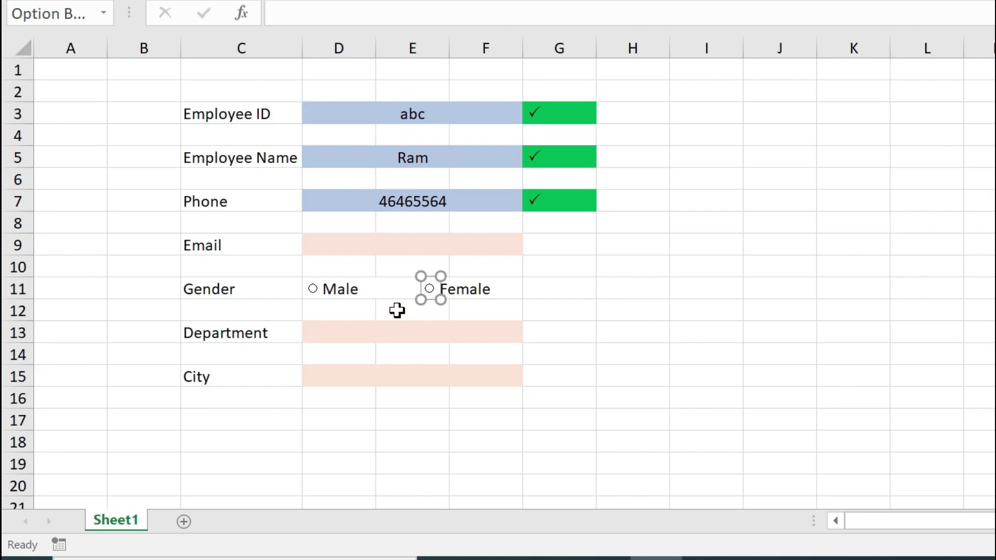
pyautogui.click(388, 288)
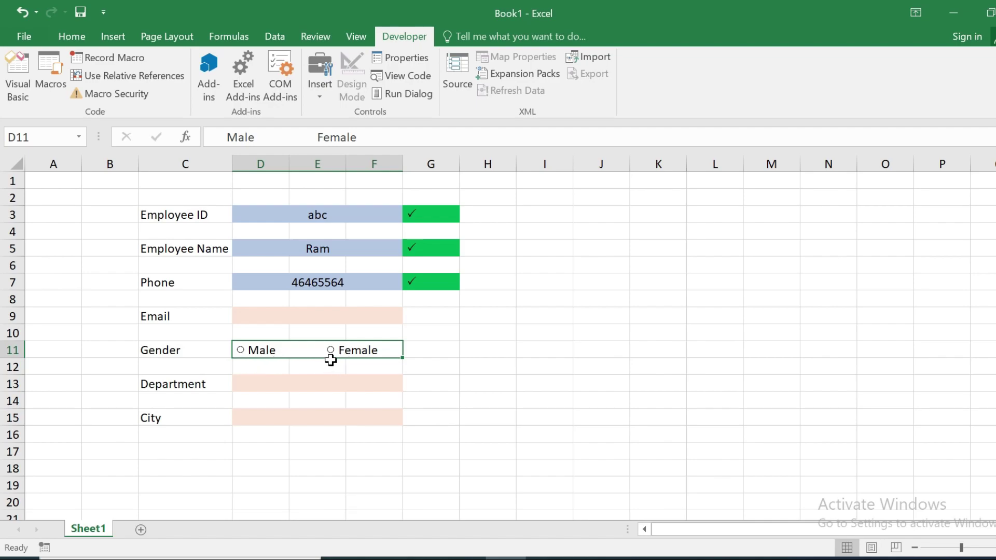
# - Set the Male option as Checked and link the gender buttons to cell $I$13
pyautogui.click(241, 351)
pyautogui.click(331, 351)
pyautogui.click(248, 362)
pyautogui.rightClick(240, 354)
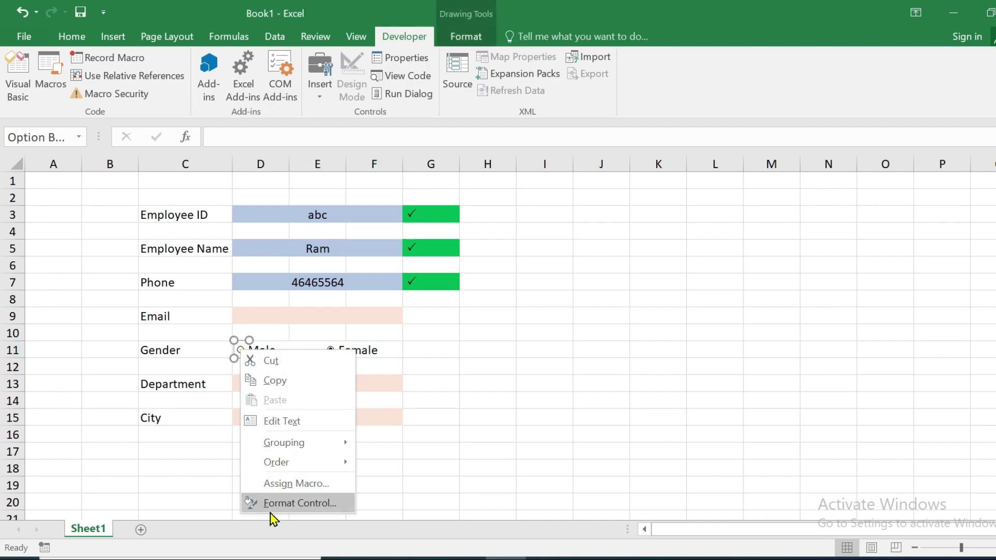
pyautogui.click(318, 506)
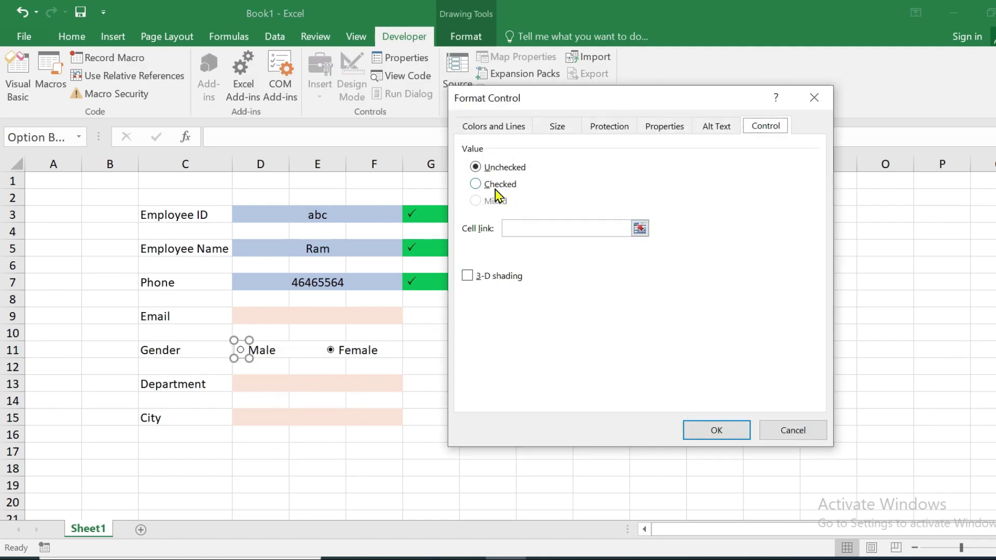
pyautogui.click(476, 184)
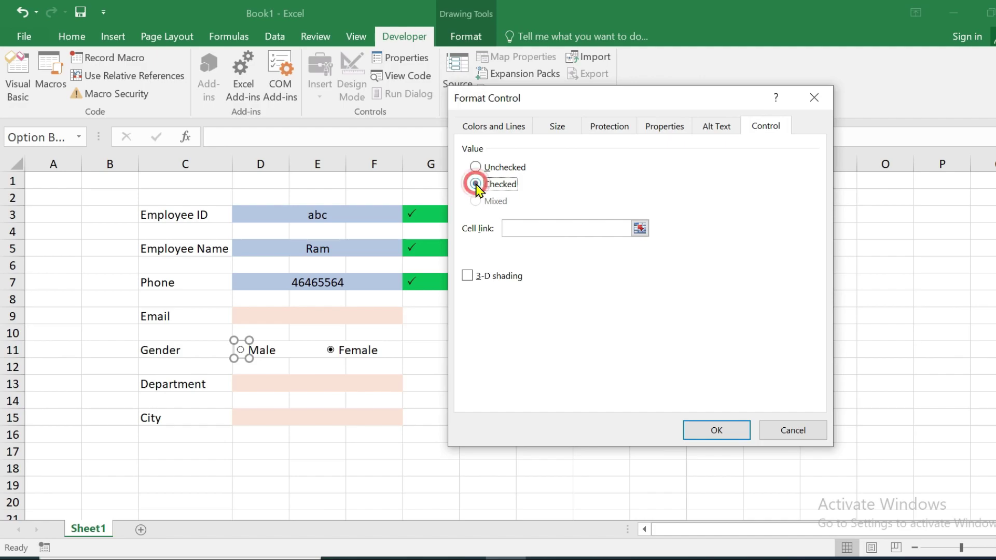
pyautogui.click(518, 229)
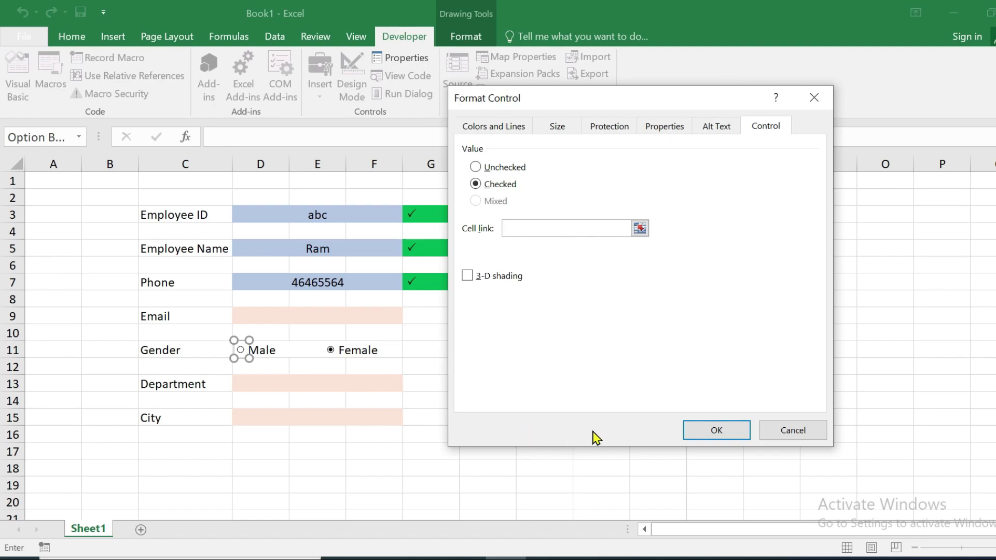
pyautogui.moveTo(664, 105); pyautogui.dragTo(861, 119)
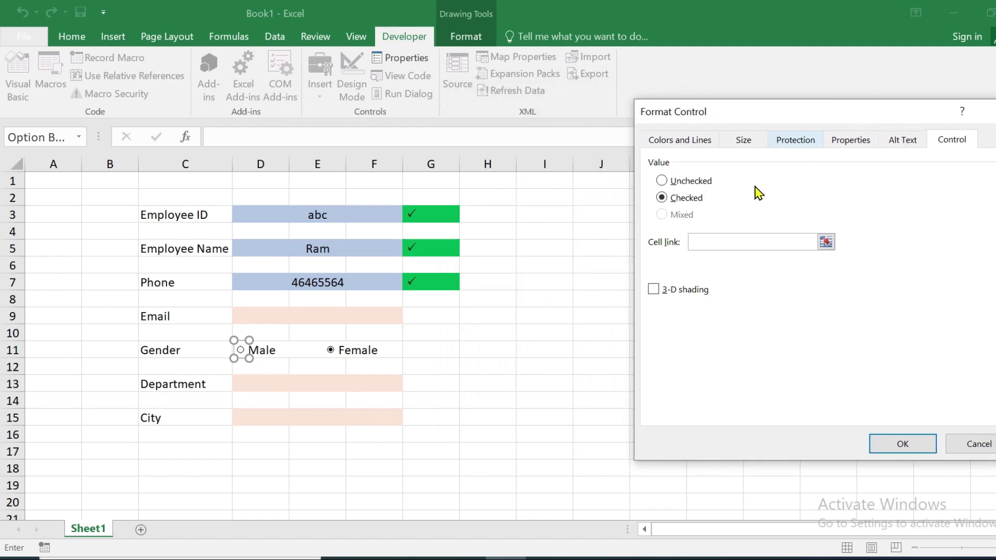
pyautogui.click(545, 385)
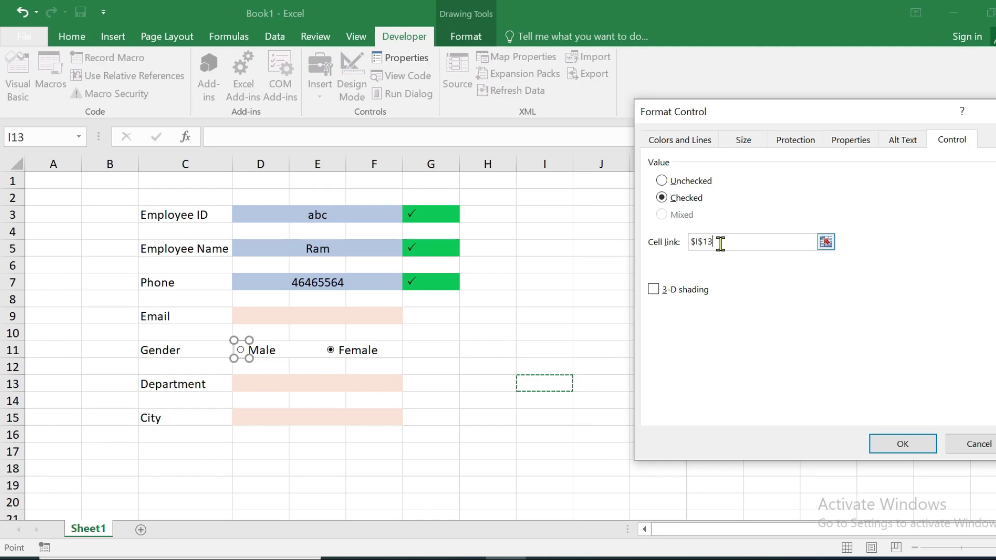
pyautogui.click(902, 447)
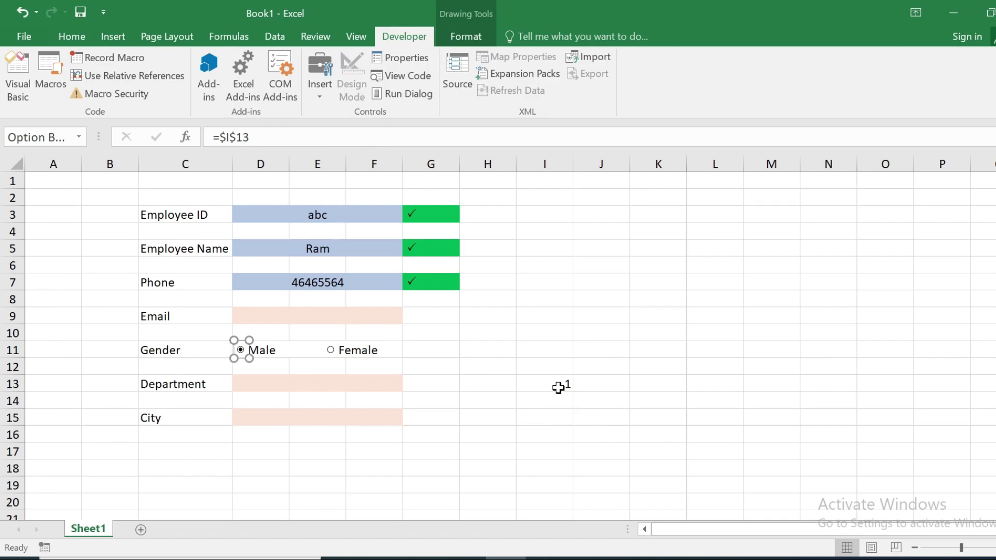
# - Test both options, confirming I13 shows 2 for Female and 1 for Male
pyautogui.click(331, 352)
pyautogui.click(318, 367)
pyautogui.click(241, 353)
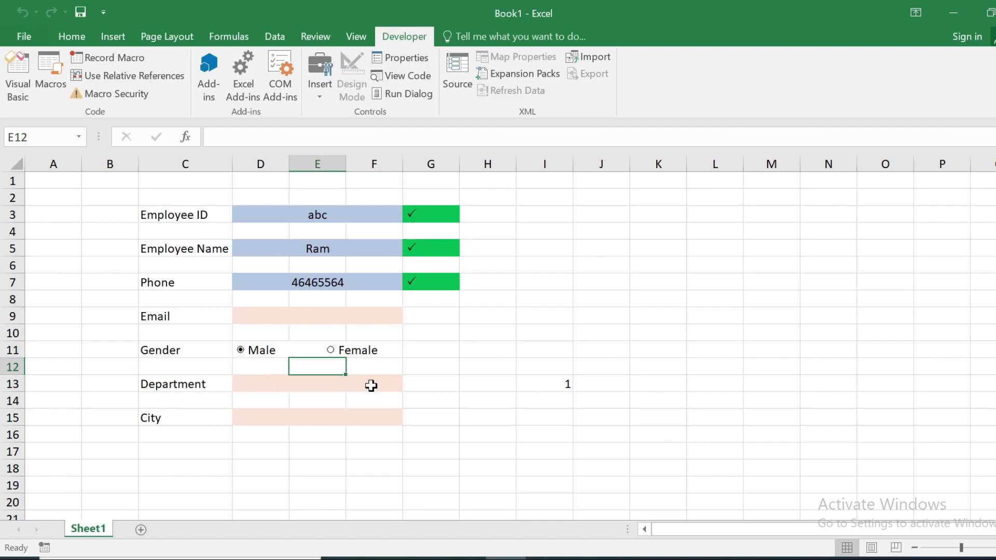
pyautogui.click(370, 384)
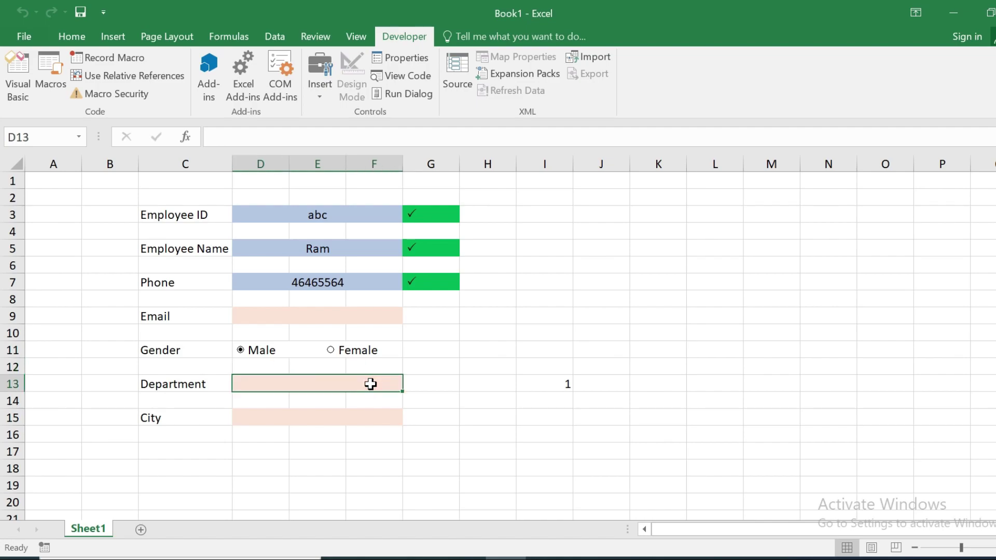
# - Add List data validation to D13 with source Sales, Accounts, Furniture, MIS, Electrical, HR
pyautogui.click(278, 42)
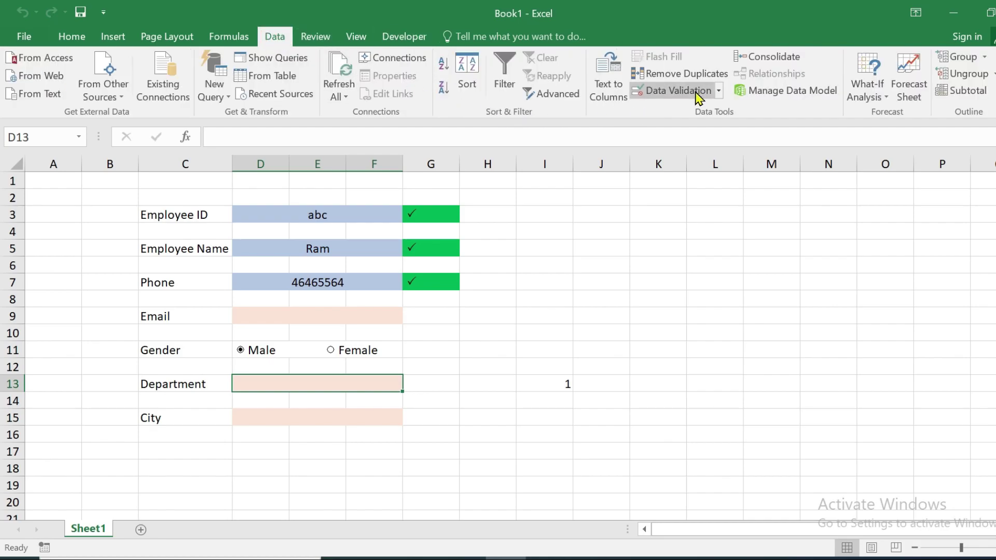
pyautogui.click(720, 93)
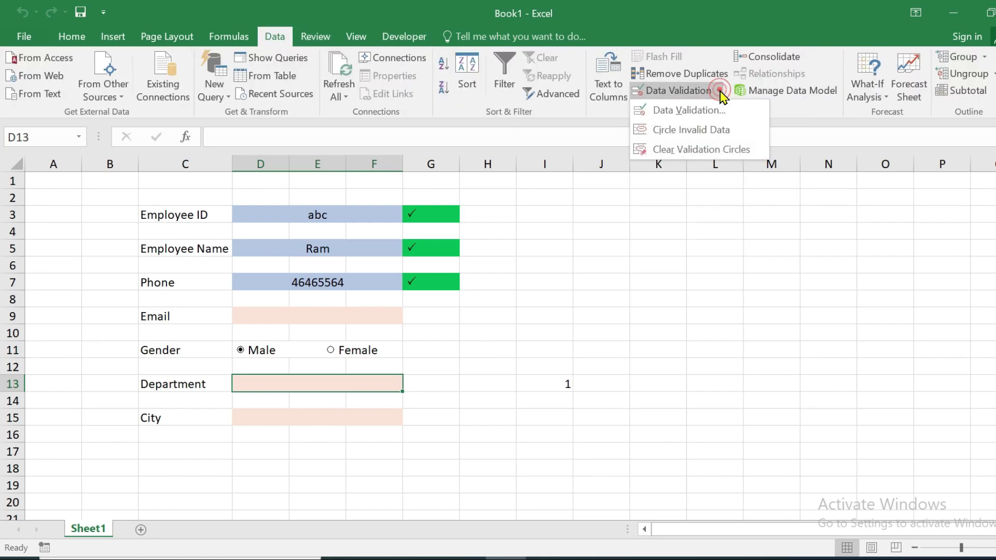
pyautogui.click(677, 111)
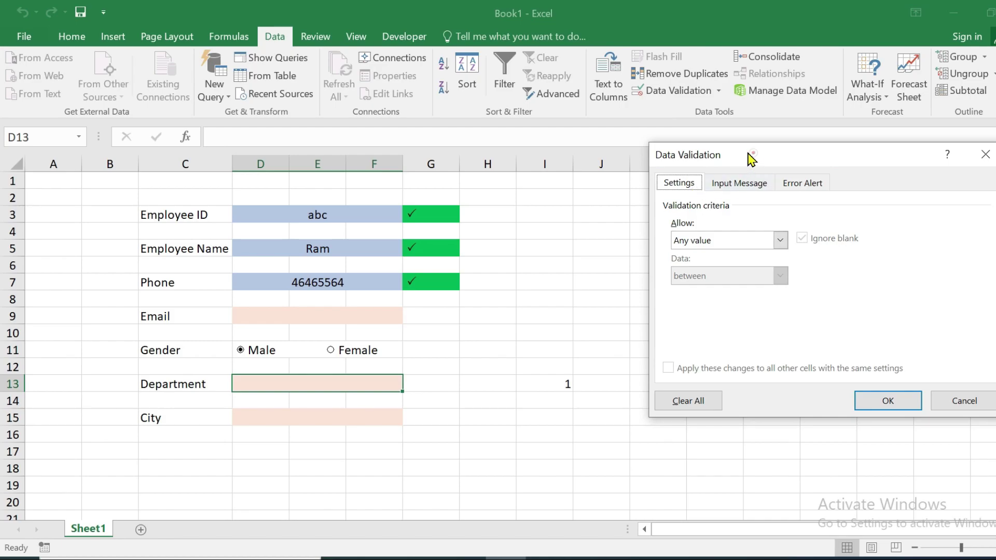
pyautogui.moveTo(749, 156); pyautogui.dragTo(566, 138)
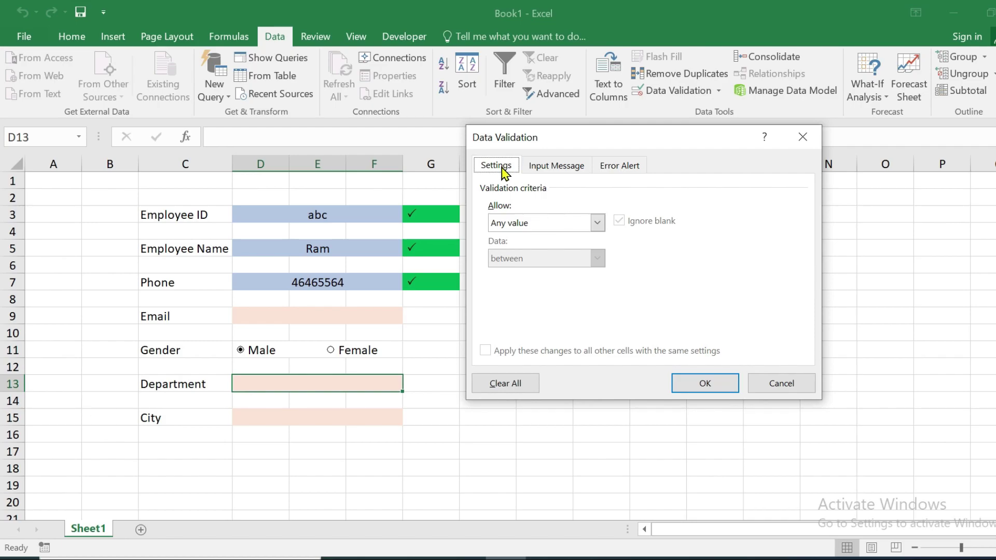
pyautogui.click(598, 223)
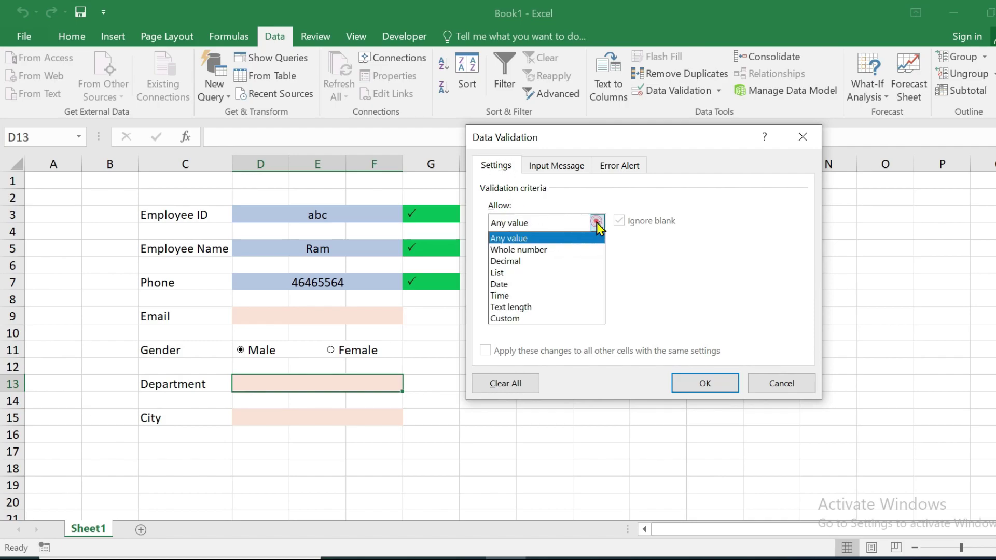
pyautogui.click(499, 274)
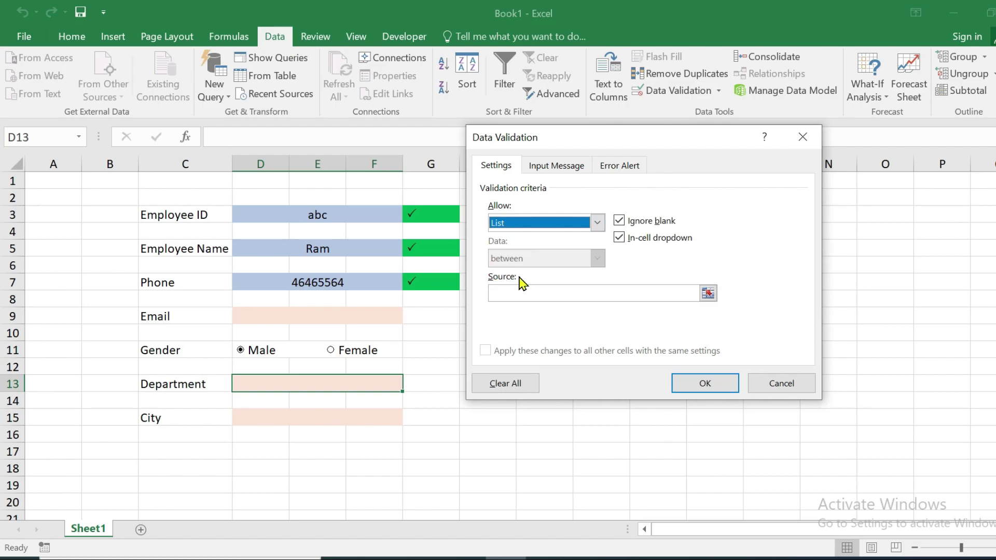
pyautogui.click(503, 293)
pyautogui.write('Sales, Accounts, Furniture, MIS, Electrical,')
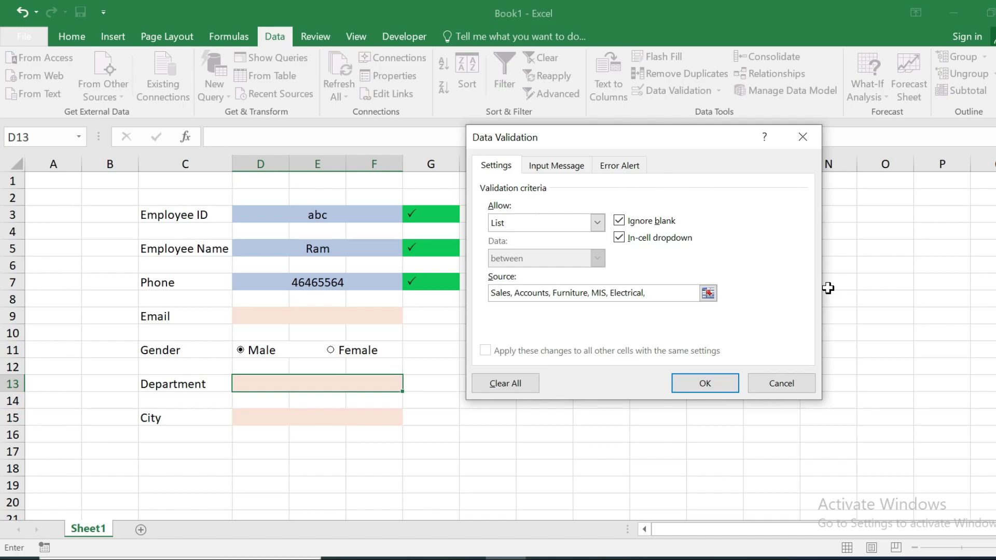
pyautogui.write('HR')
pyautogui.click(705, 384)
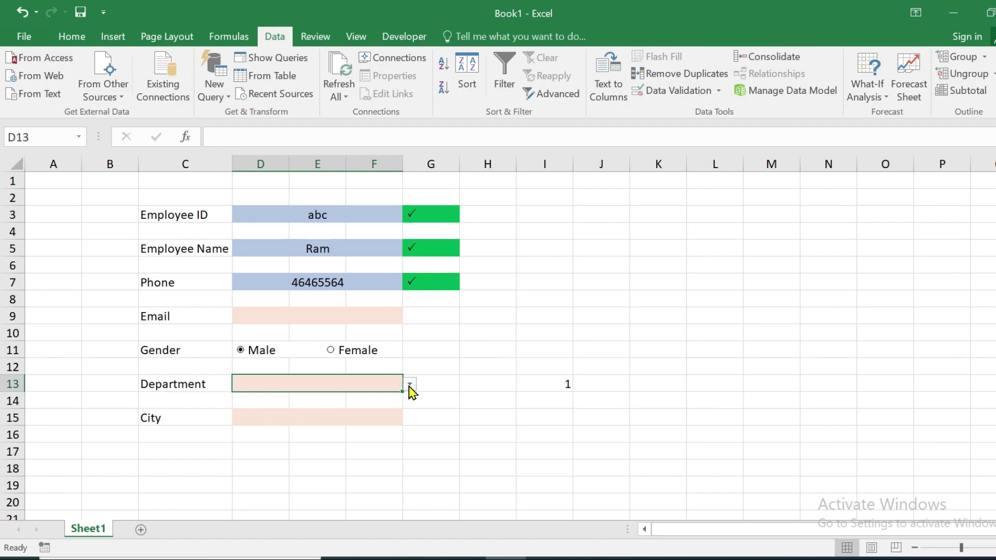
# - Choose Furniture from the Department dropdown and narrow column G to fit the ticks
pyautogui.click(410, 384)
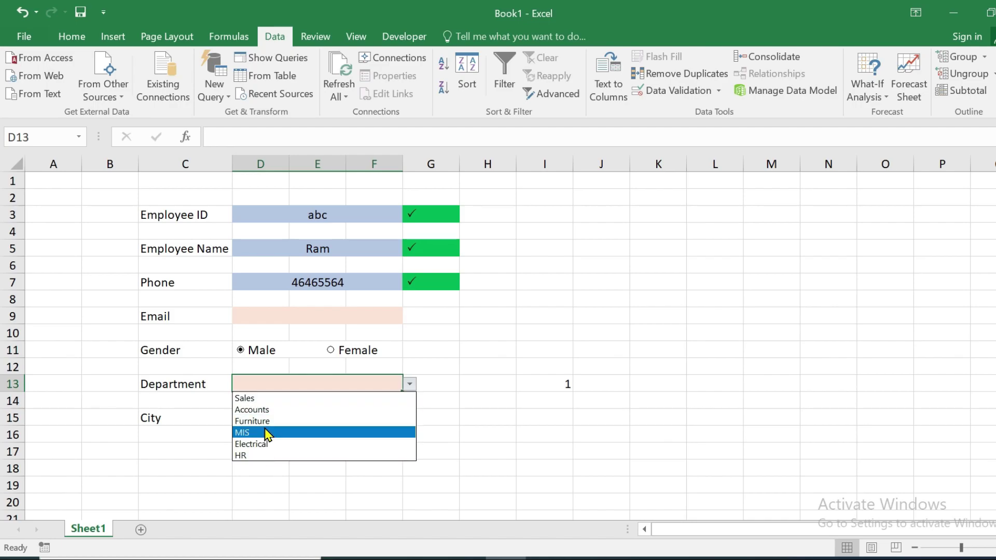
pyautogui.click(254, 420)
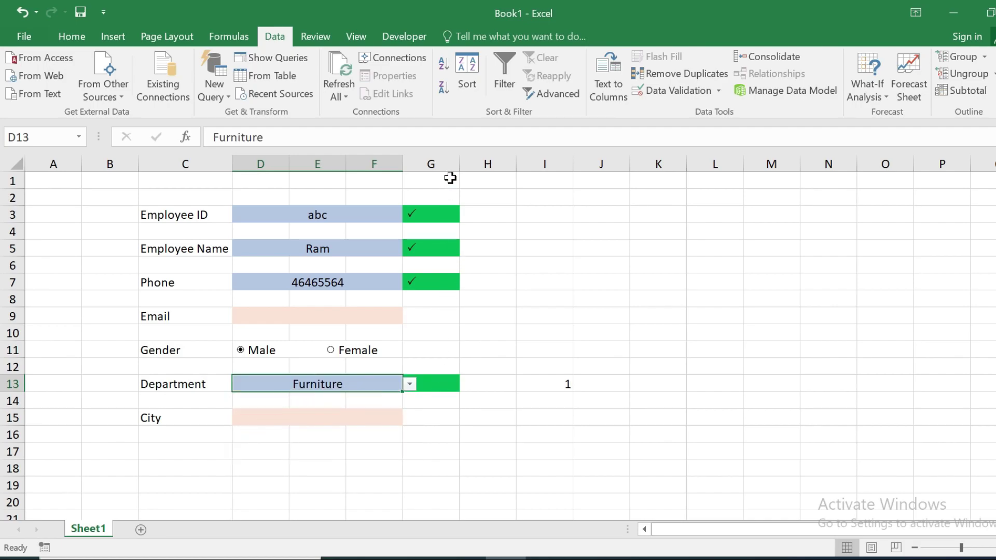
pyautogui.click(448, 178)
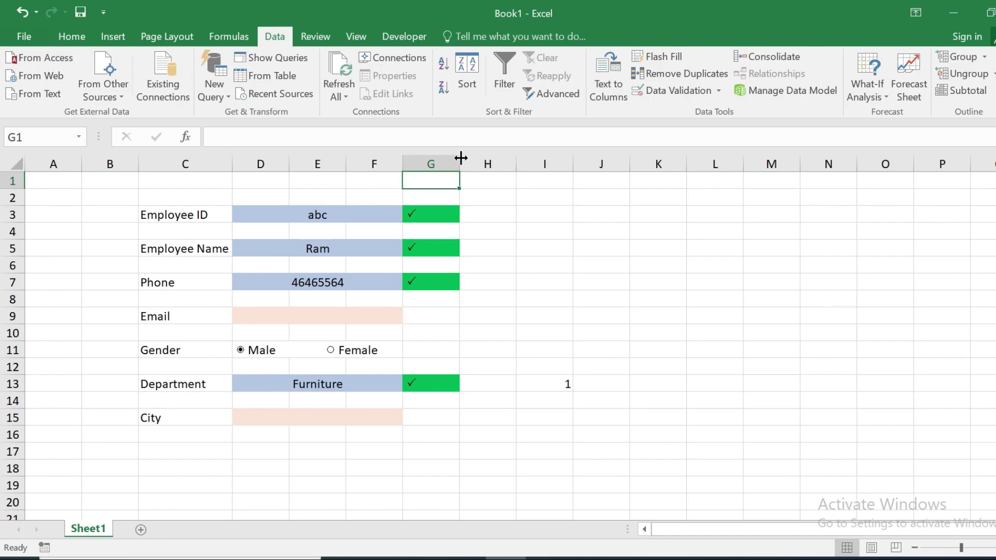
pyautogui.moveTo(460, 157); pyautogui.dragTo(420, 158)
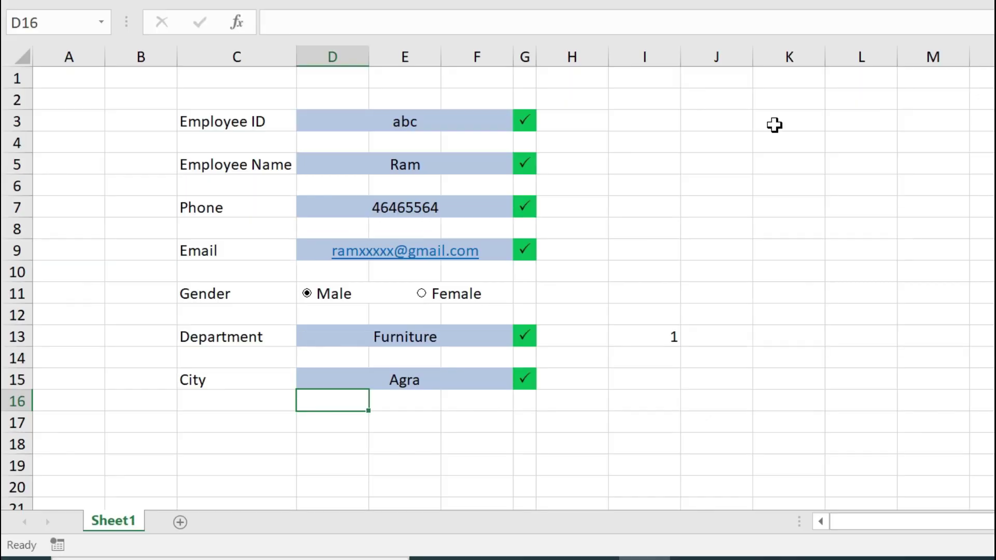
# - Enter formulas =D3, =D5, =D7 and =D9 in K3 through K6 to mirror the form entries
pyautogui.click(774, 125)
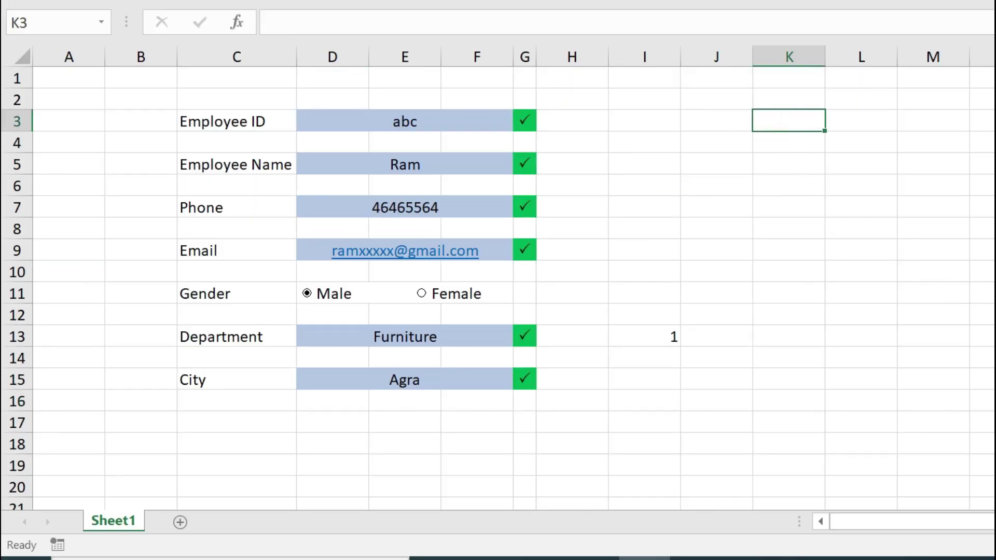
pyautogui.write('=')
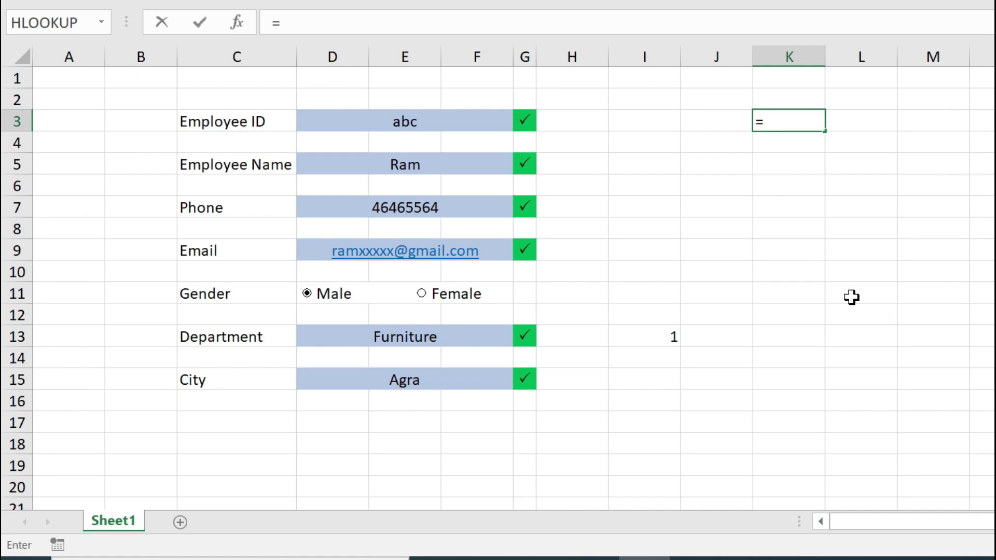
pyautogui.click(435, 121)
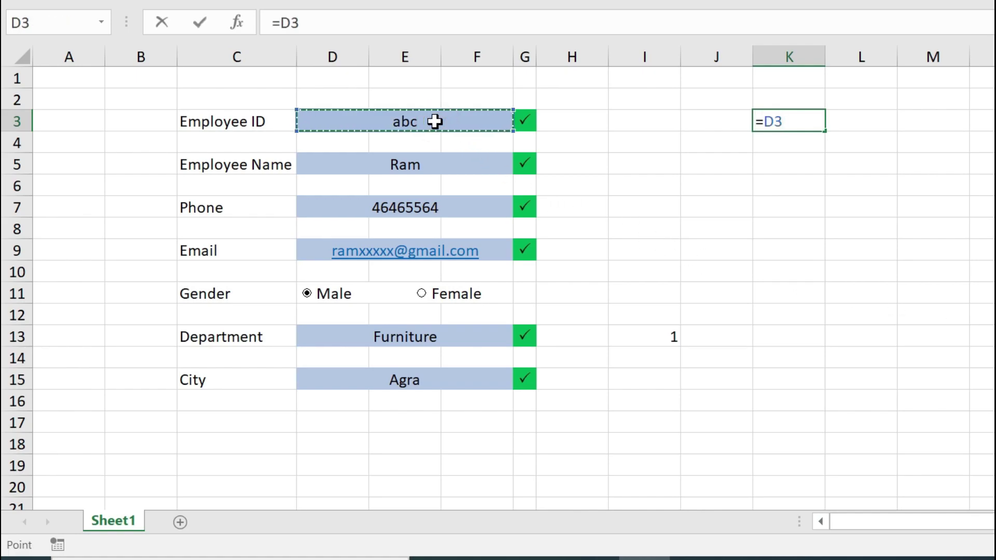
pyautogui.press('Return')
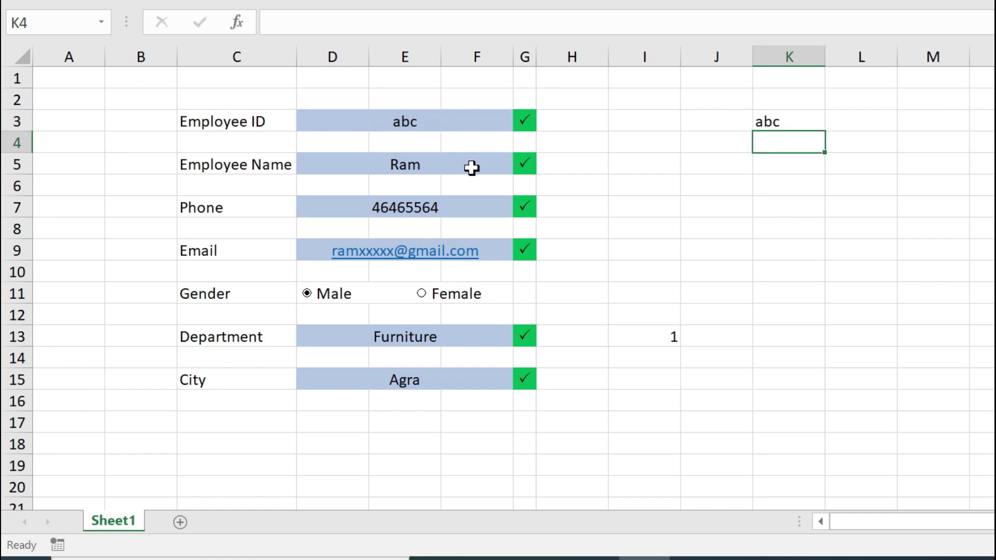
pyautogui.write('=')
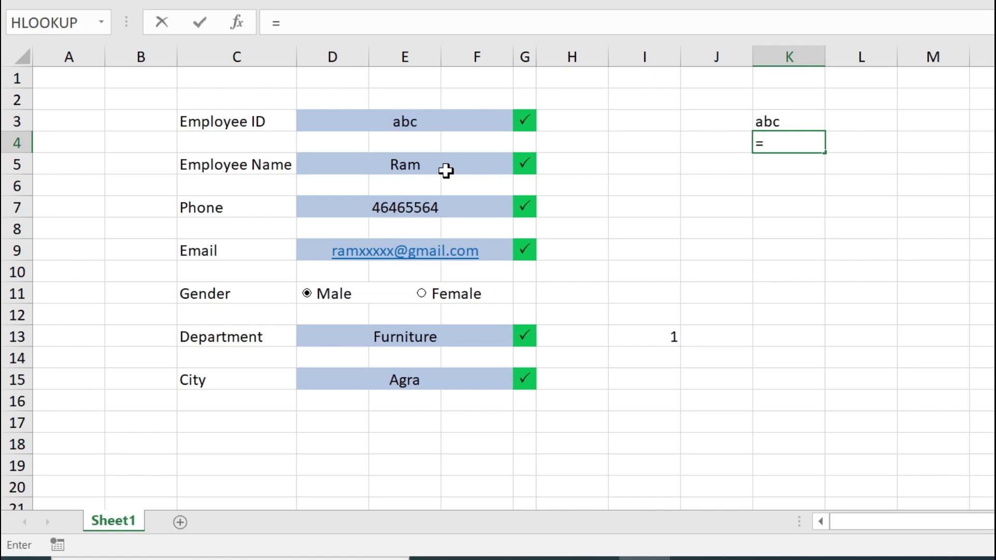
pyautogui.click(445, 169)
pyautogui.press('Return')
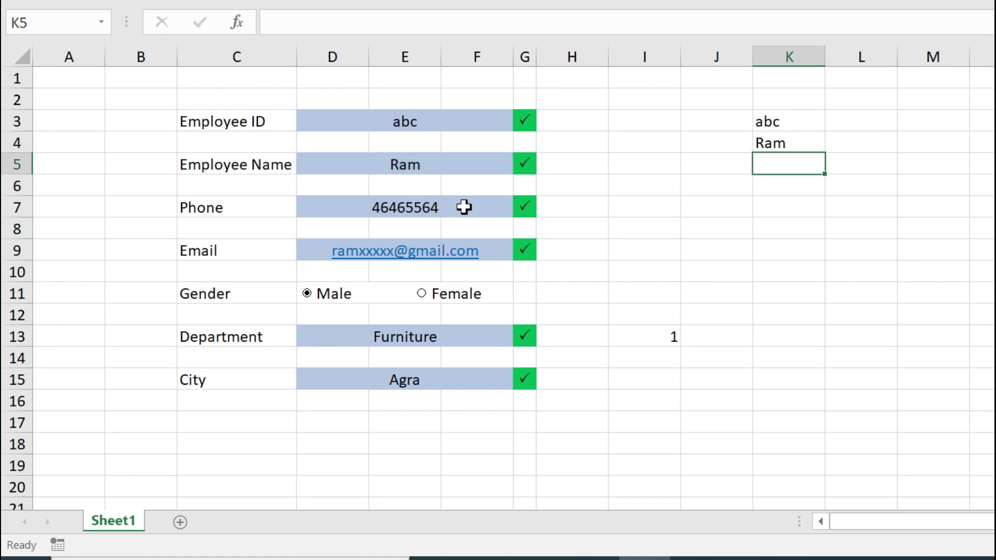
pyautogui.write('=')
pyautogui.click(451, 207)
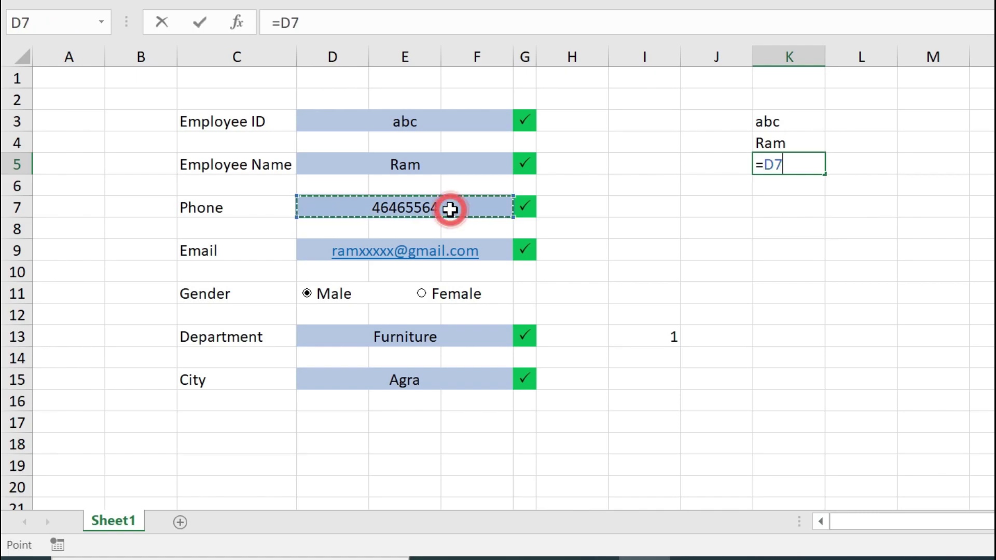
pyautogui.press('Return')
pyautogui.write('=')
pyautogui.click(490, 255)
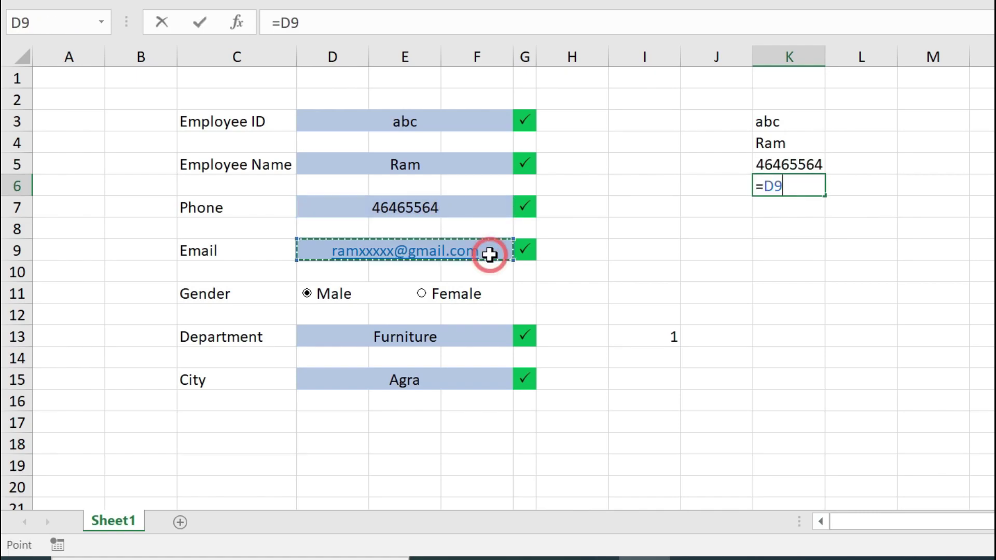
pyautogui.press('Return')
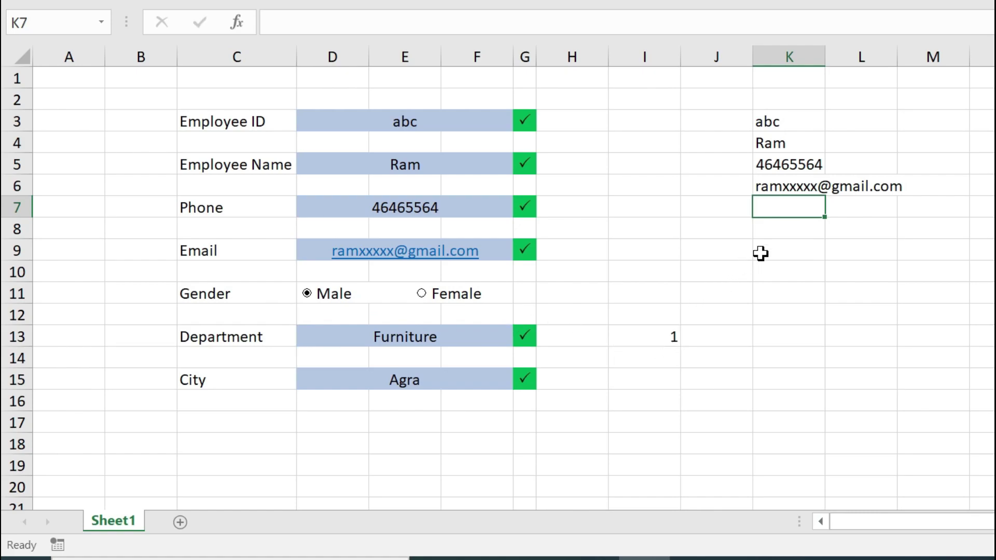
# - Enter =CHOOSE(I13,"Male","Female") in K7 so it shows Male
pyautogui.write('=')
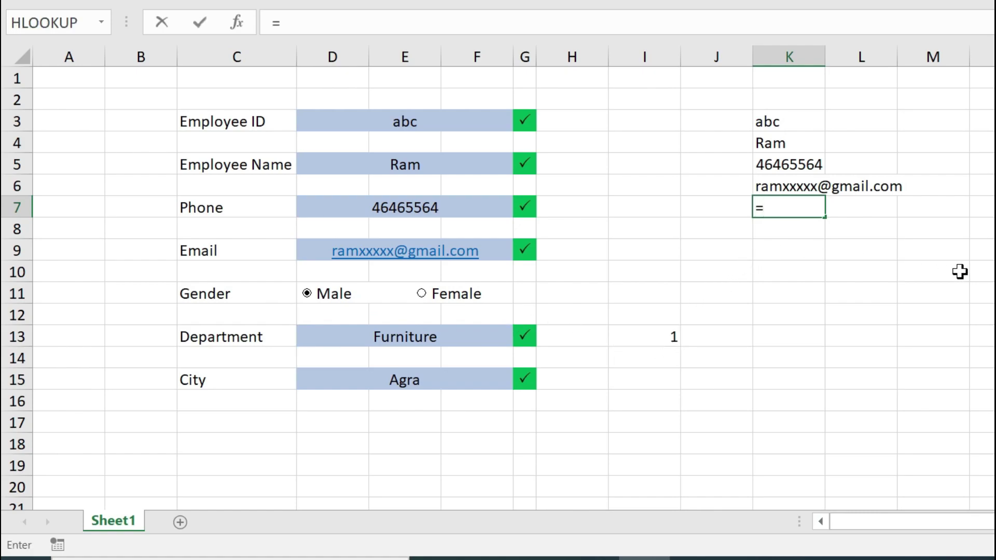
pyautogui.write('choose')
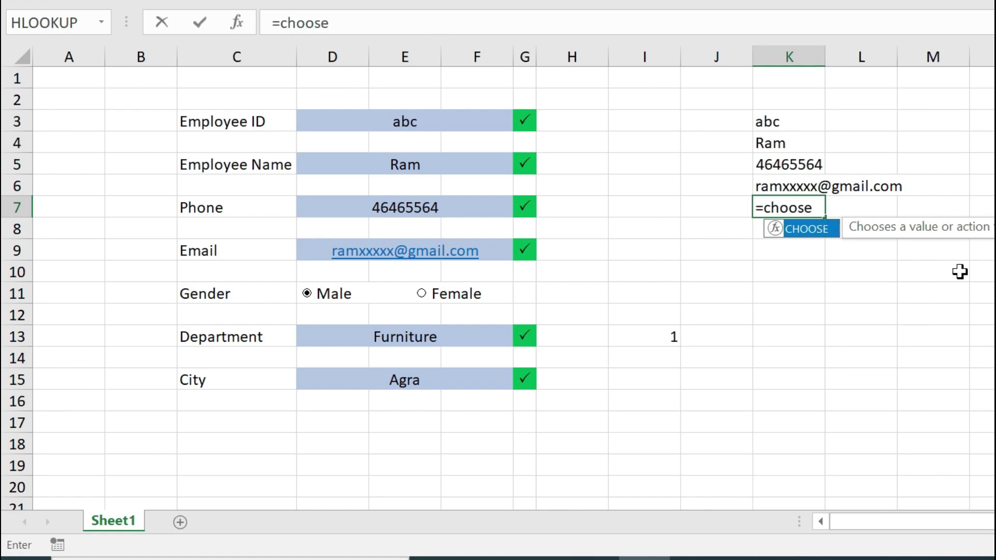
pyautogui.press('Tab')
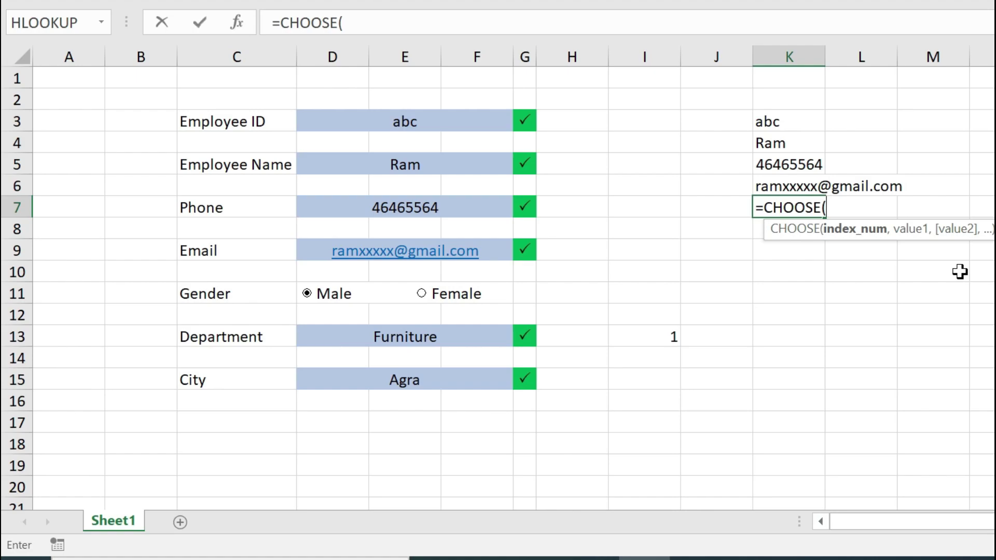
pyautogui.click(652, 337)
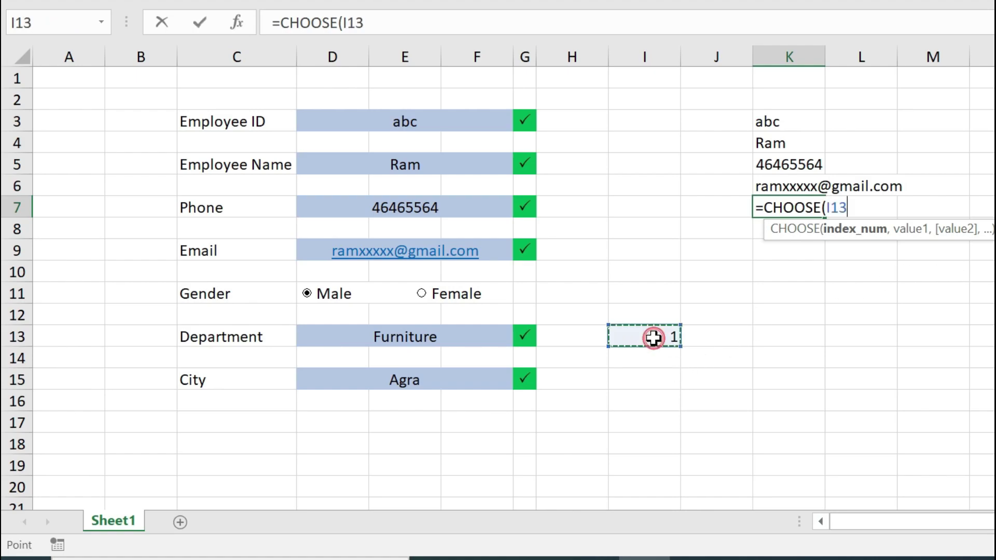
pyautogui.write(',"')
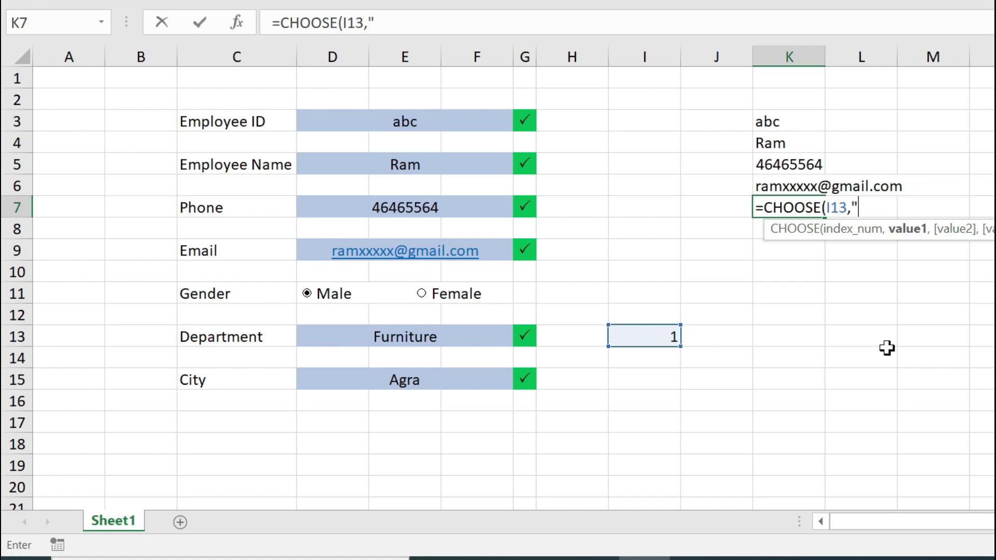
pyautogui.write('Mal')
pyautogui.write('e"')
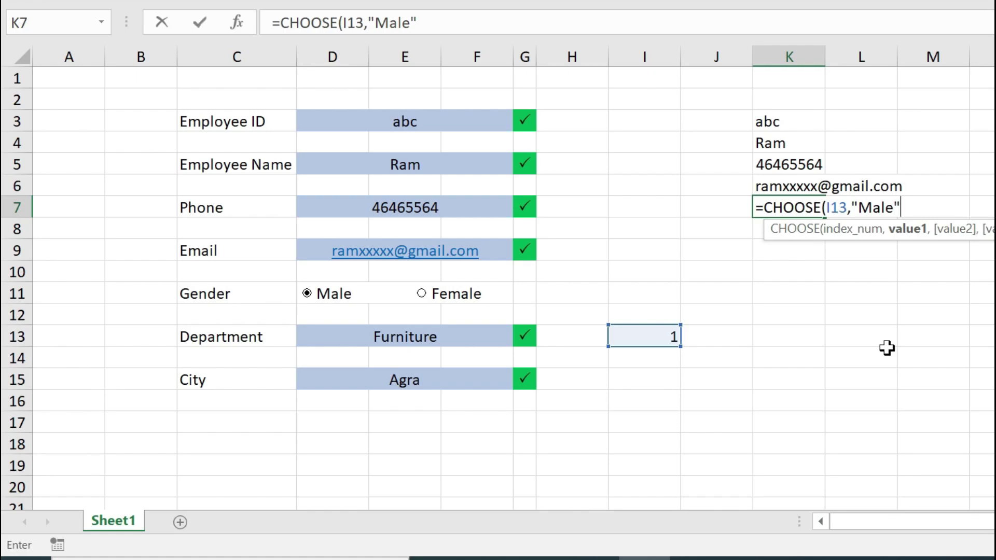
pyautogui.write(',"')
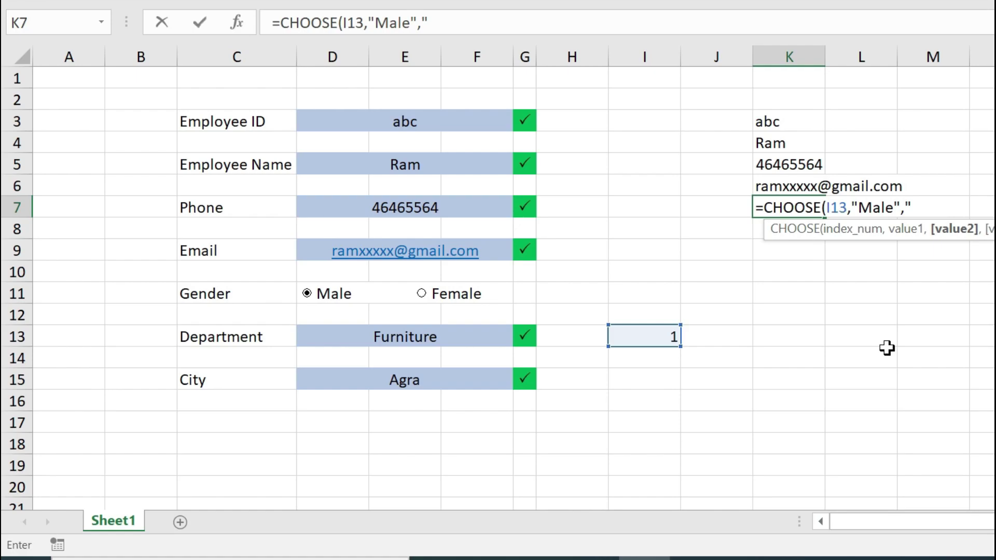
pyautogui.write('Female')
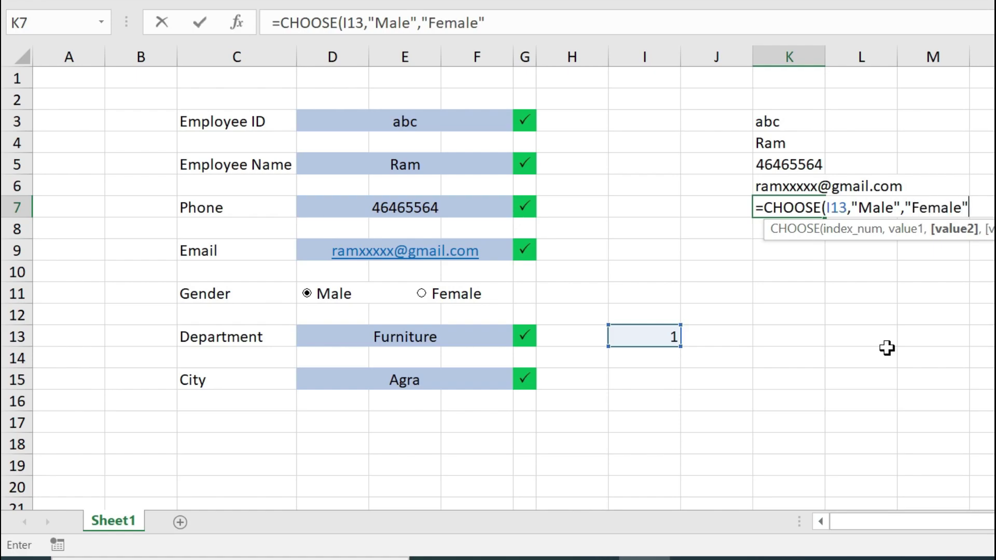
pyautogui.press('Return')
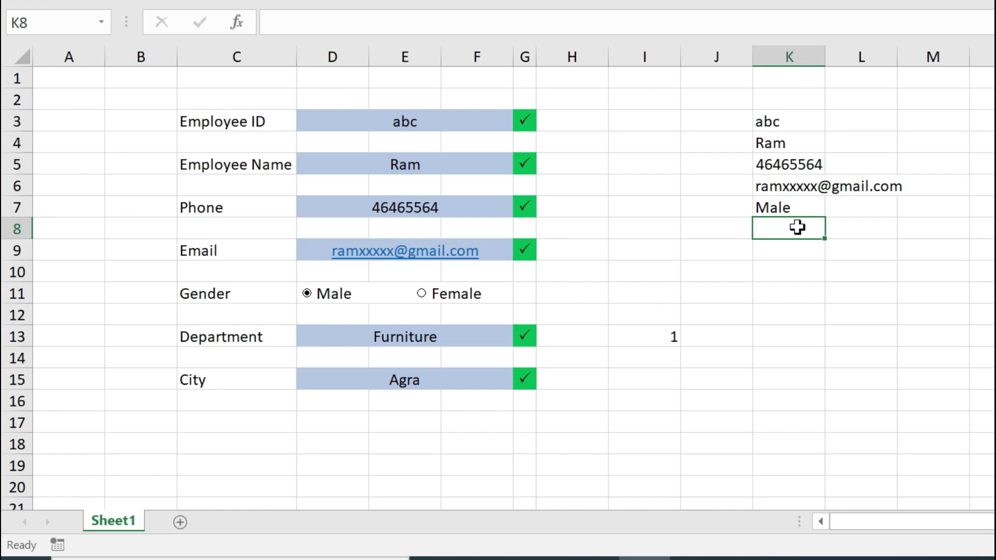
# - Link K8 to D13 and K9 to D15, showing Furniture and Agra
pyautogui.write('=')
pyautogui.click(453, 337)
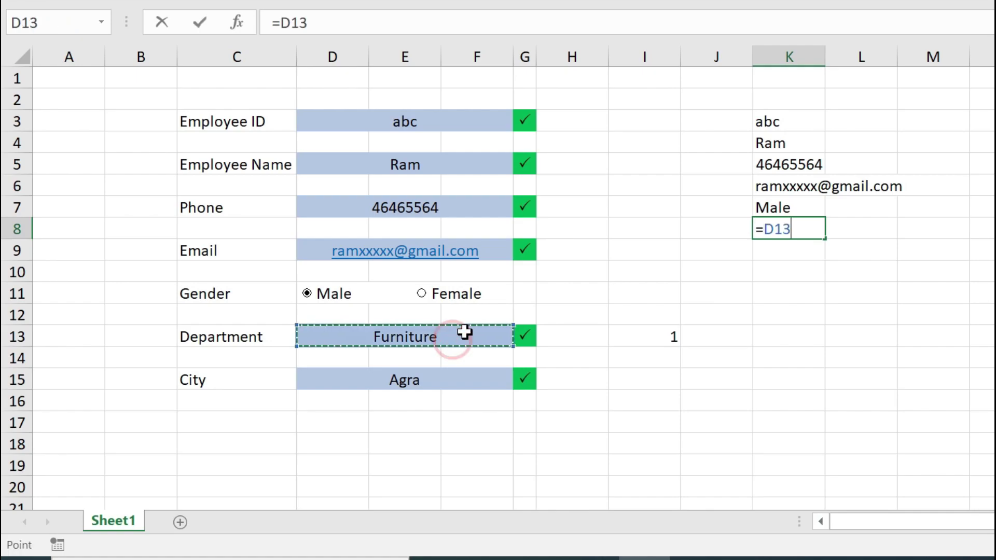
pyautogui.press('Return')
pyautogui.write('=')
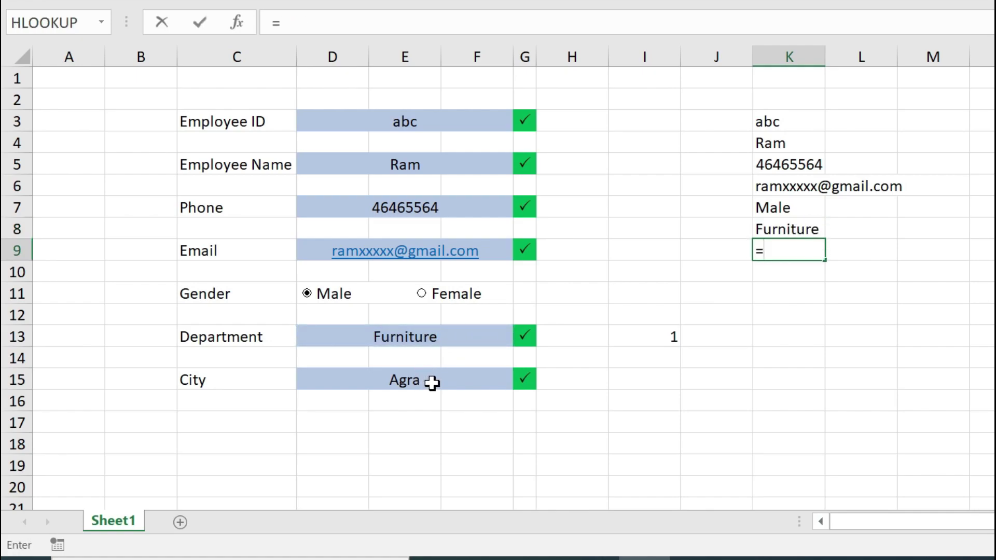
pyautogui.click(432, 383)
pyautogui.press('Return')
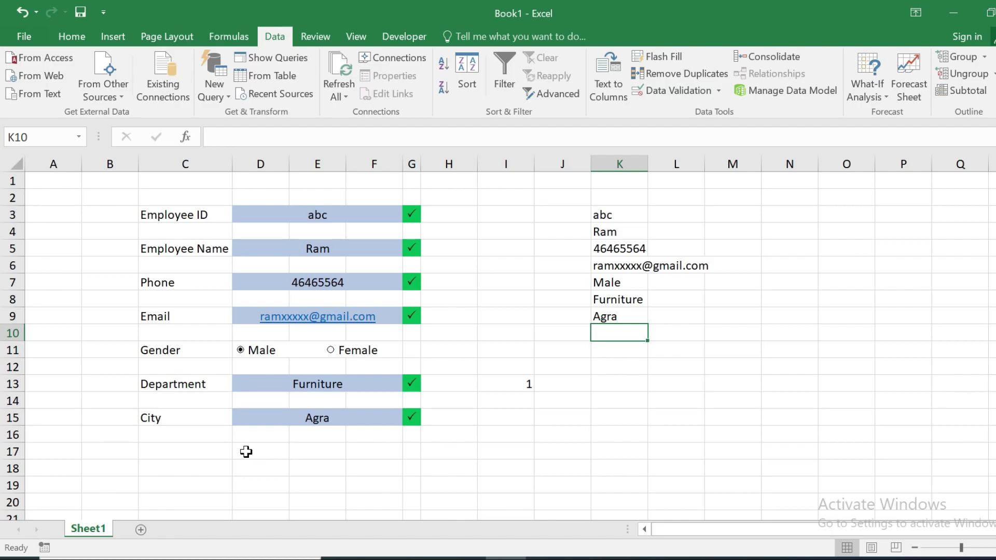
# - Merge and centre D17:F17 and enter 'Save Entry' in it
pyautogui.moveTo(246, 452); pyautogui.dragTo(371, 452)
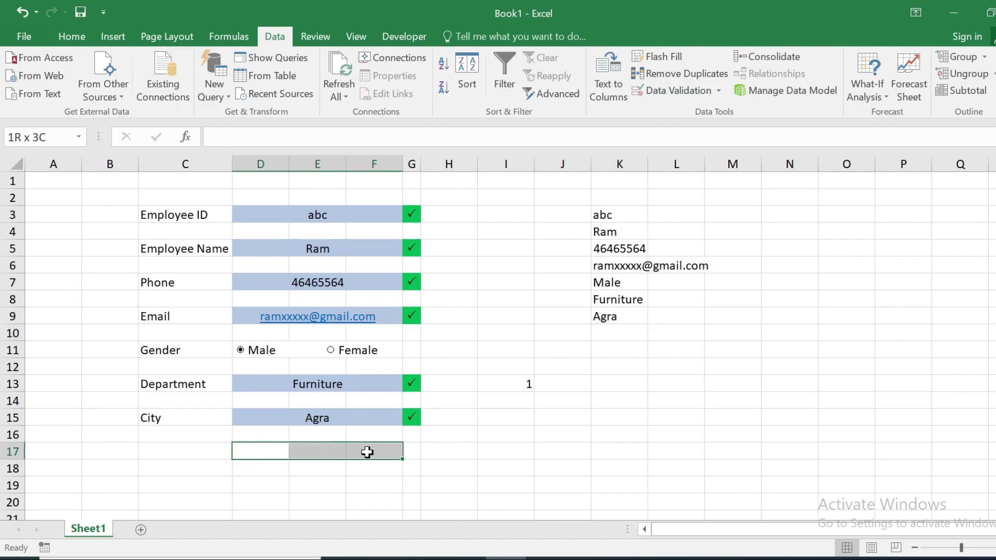
pyautogui.click(72, 37)
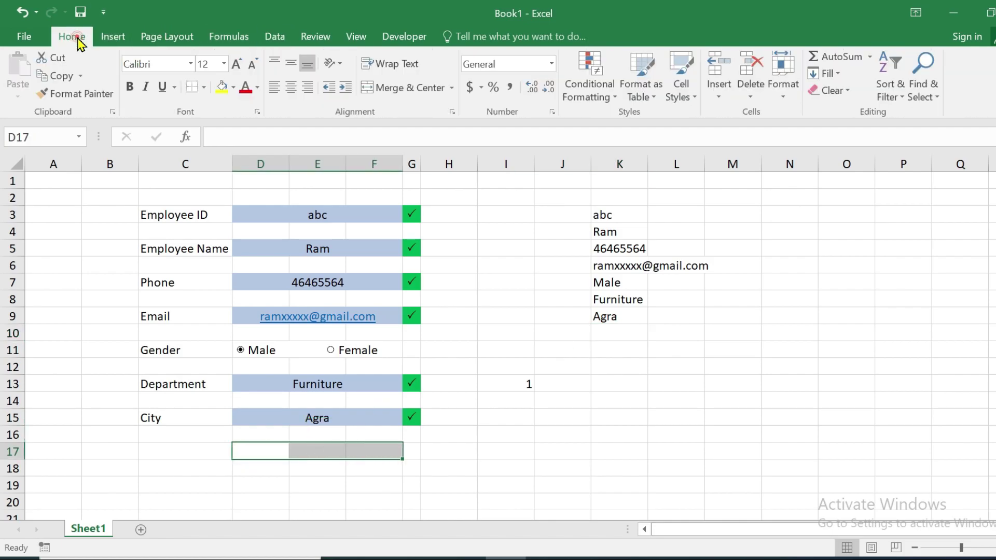
pyautogui.click(414, 91)
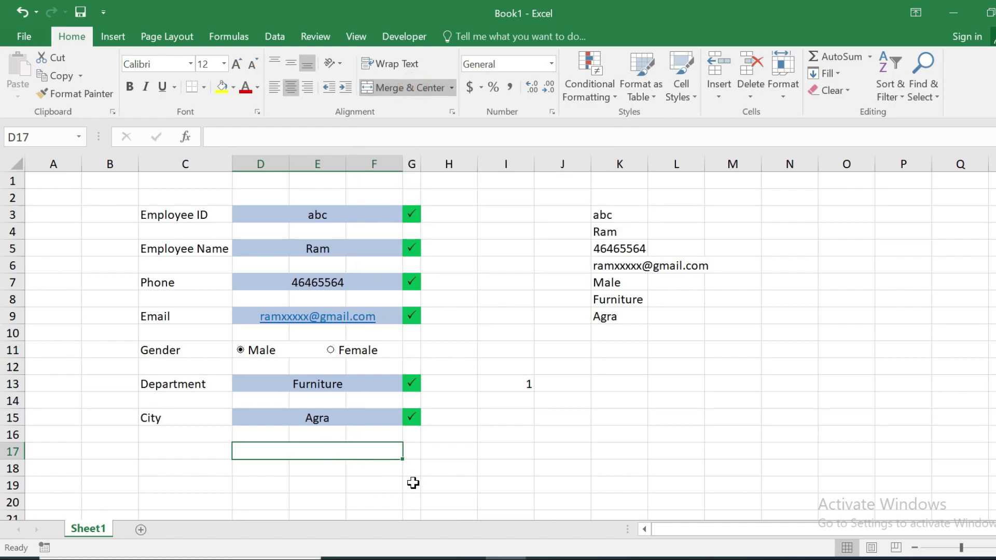
pyautogui.write('Save Entr')
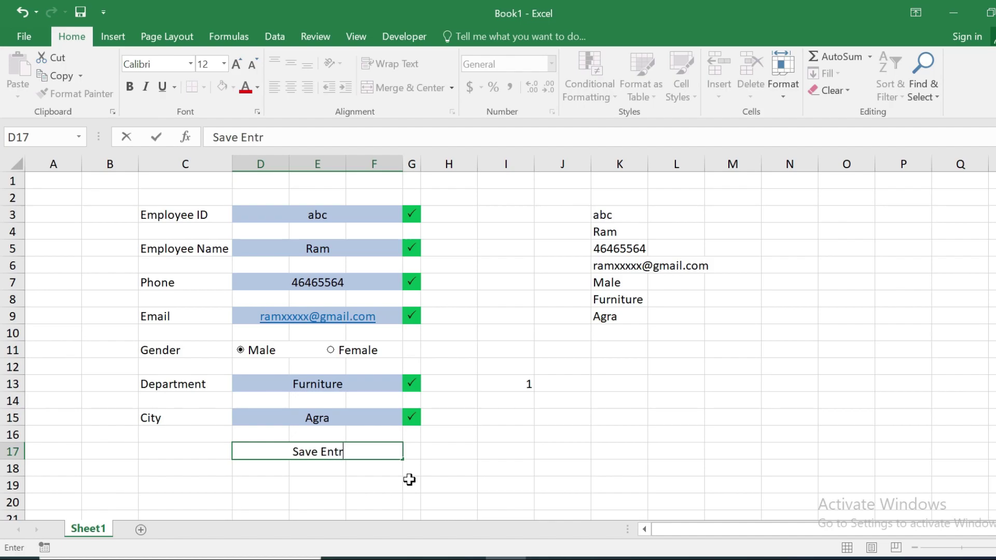
pyautogui.write('y')
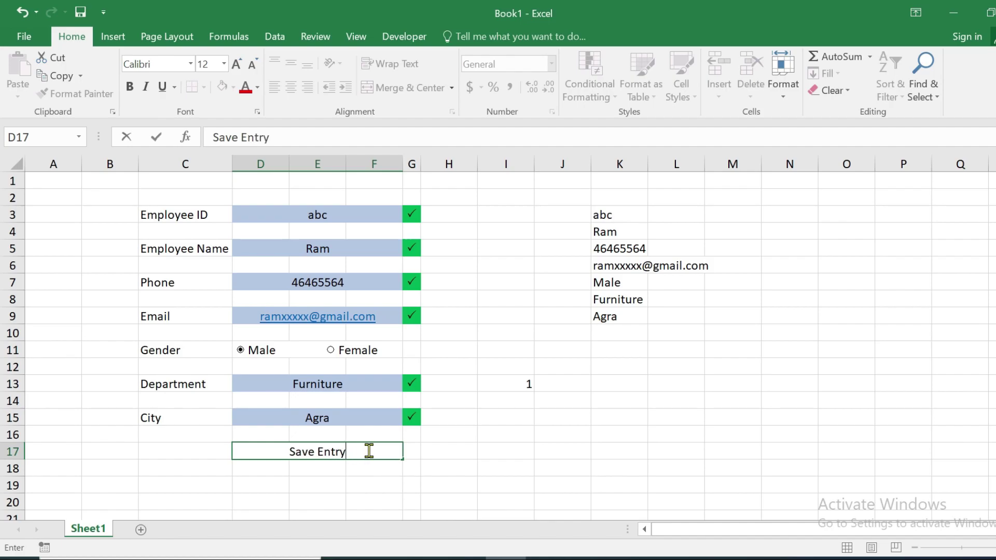
pyautogui.click(408, 452)
# - Give the Save Entry cell a light peach fill and white text
pyautogui.click(372, 451)
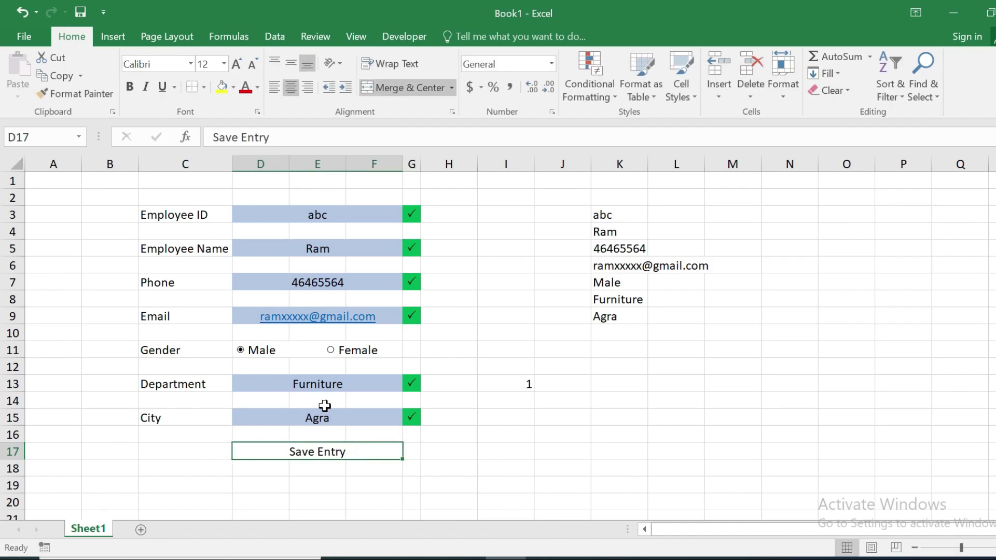
pyautogui.click(233, 87)
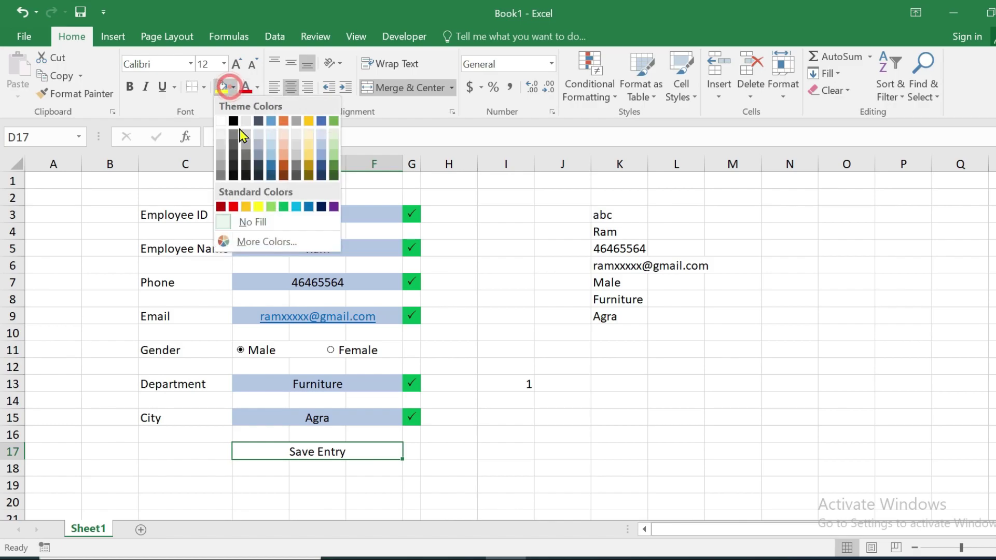
pyautogui.click(283, 135)
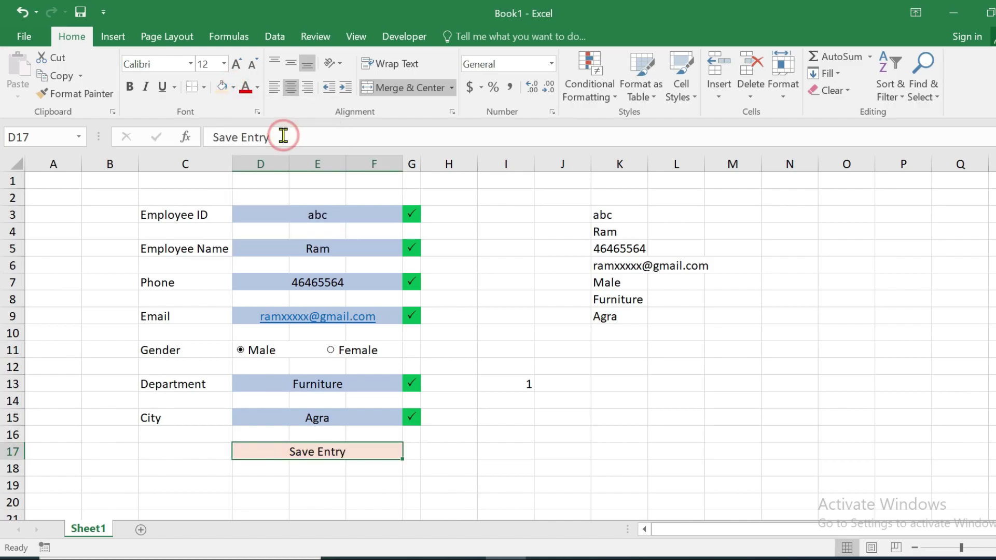
pyautogui.click(258, 87)
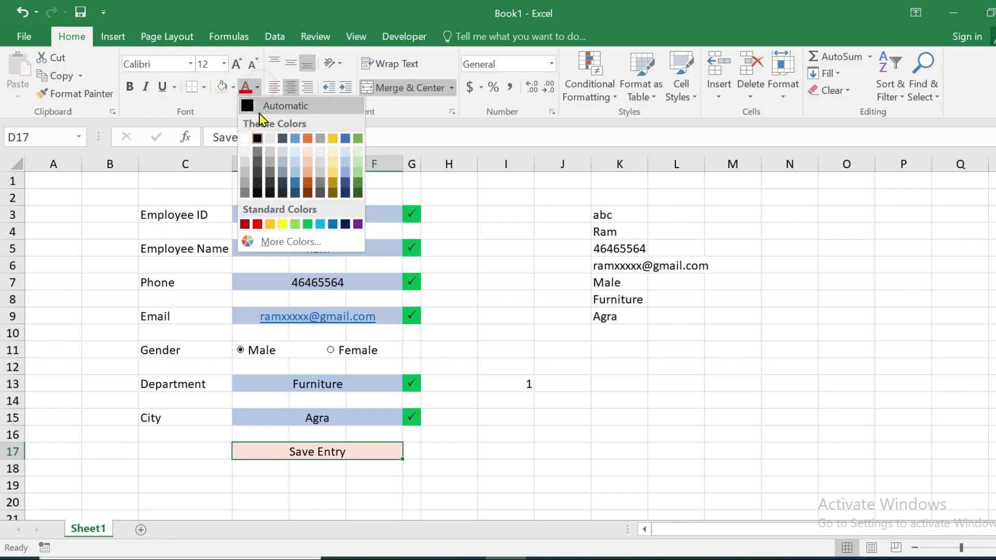
pyautogui.click(248, 136)
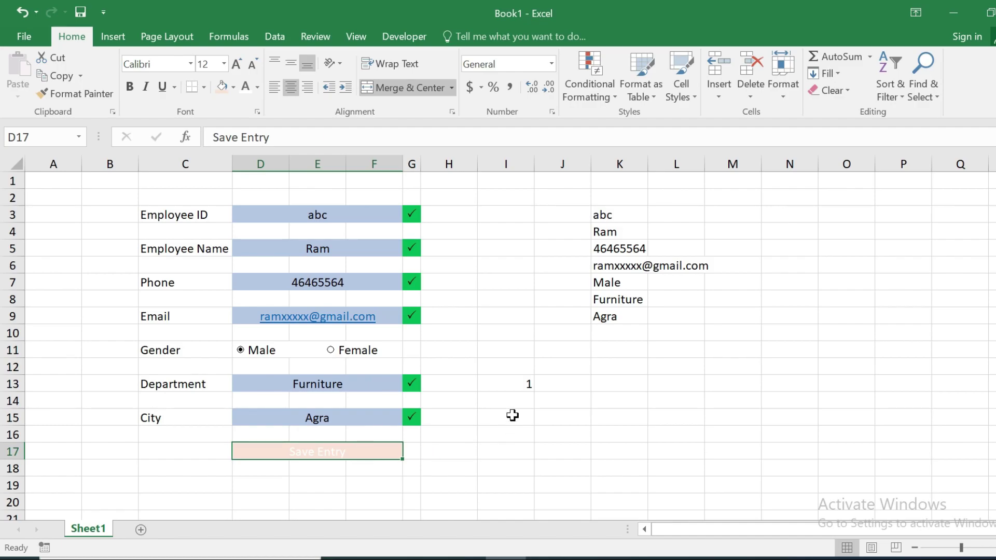
pyautogui.click(563, 416)
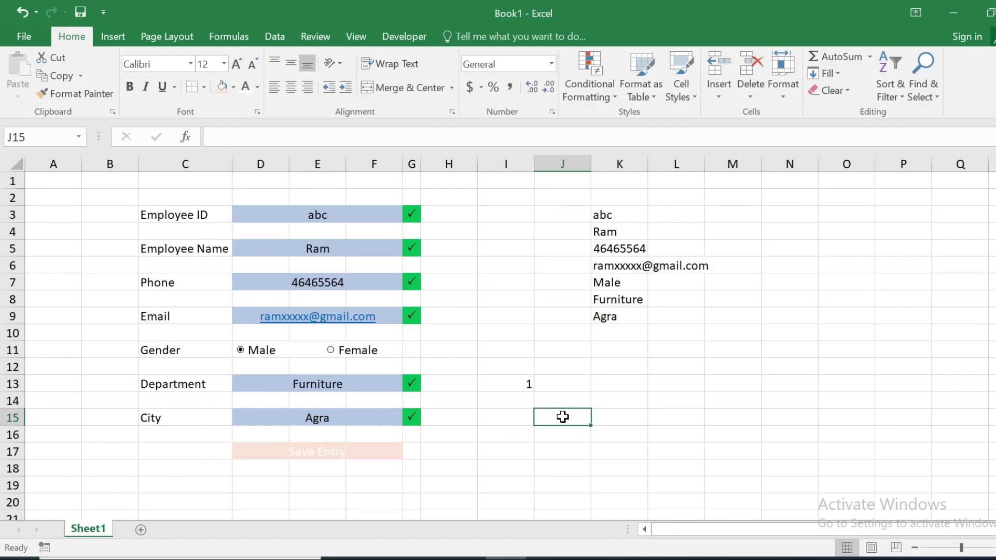
# - Enter =COUNTA(D3,D5,D7,D9,K7,D13,D15) in J15, showing 7
pyautogui.write('=')
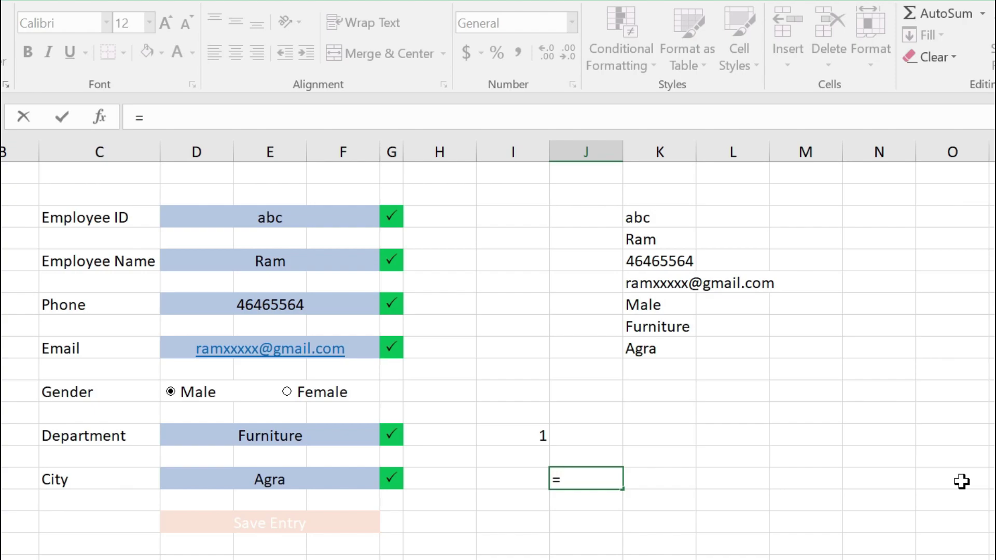
pyautogui.write('counts')
pyautogui.press('BackSpace')
pyautogui.write('a')
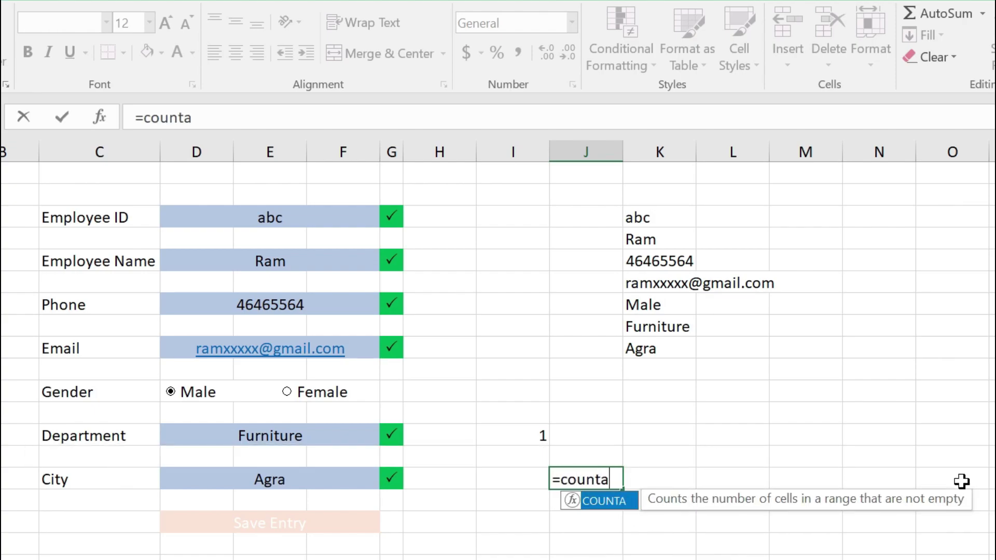
pyautogui.doubleClick(598, 500)
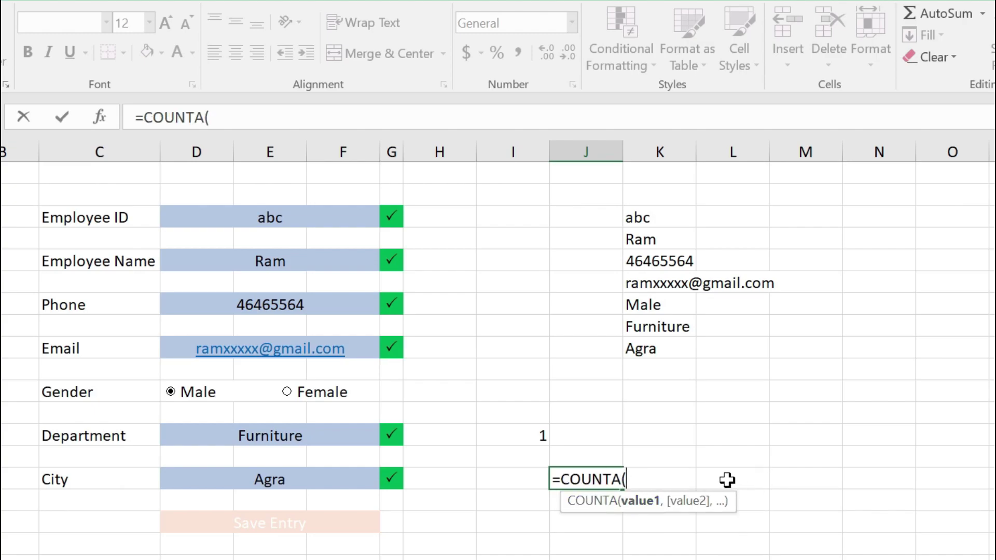
pyautogui.click(280, 218)
pyautogui.write(',')
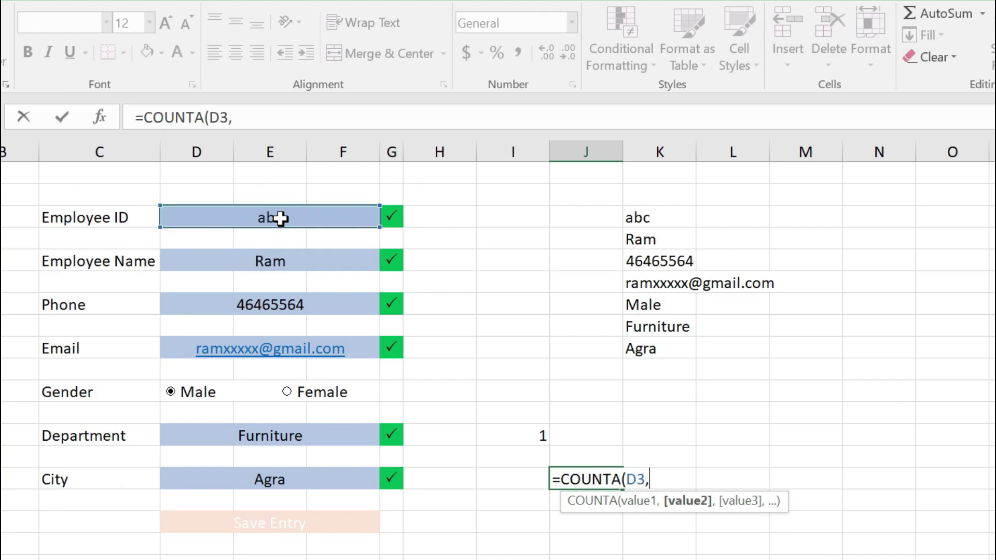
pyautogui.click(314, 257)
pyautogui.write(',')
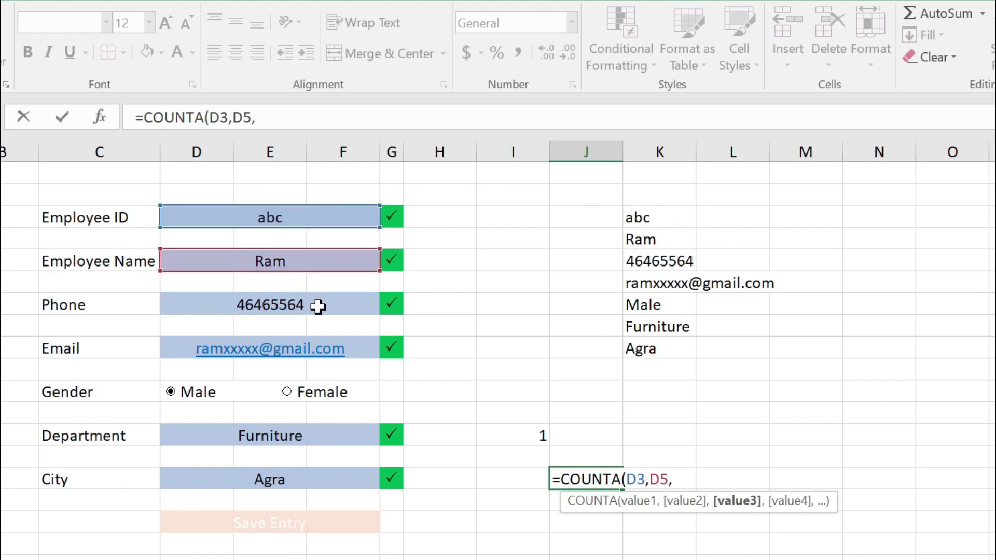
pyautogui.click(318, 306)
pyautogui.write(',')
pyautogui.click(356, 347)
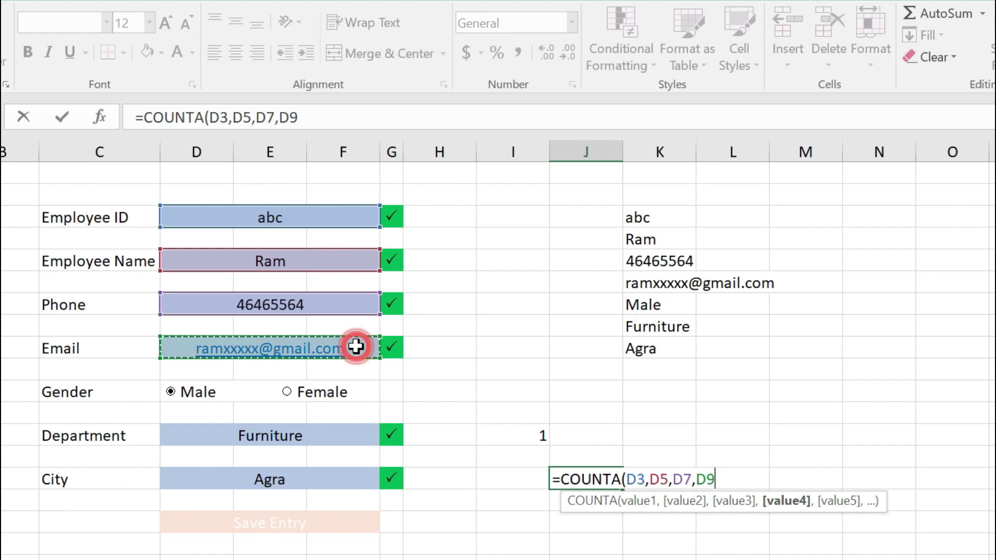
pyautogui.write(',')
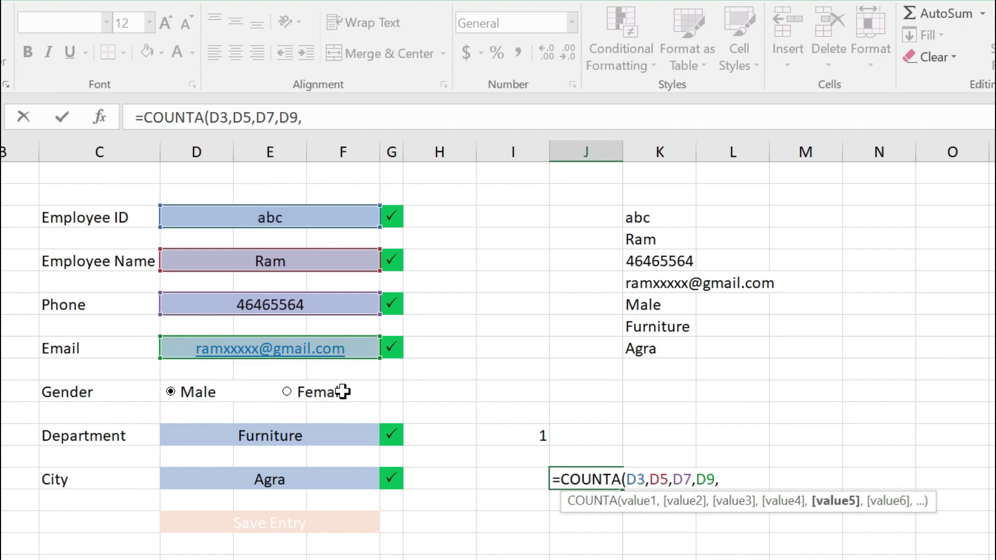
pyautogui.click(668, 303)
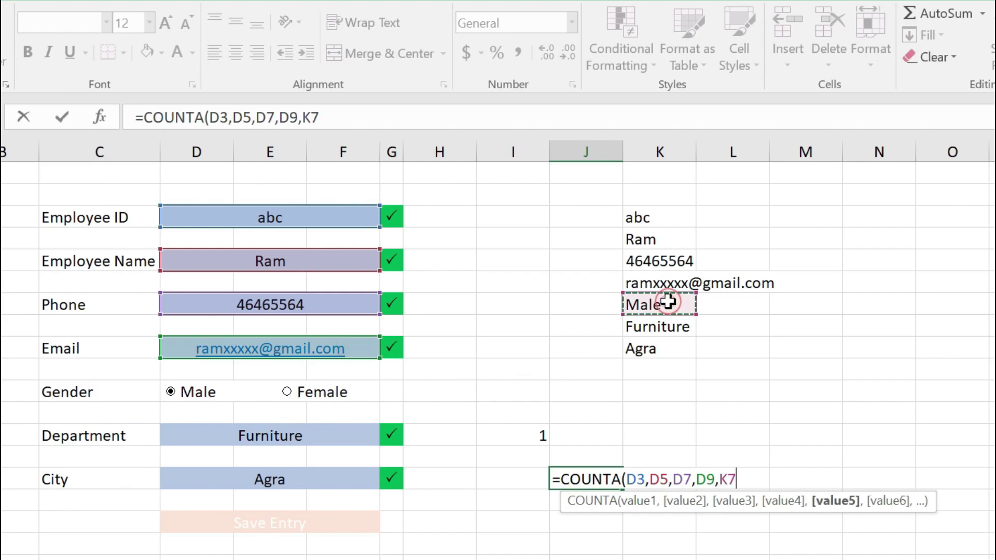
pyautogui.write(',')
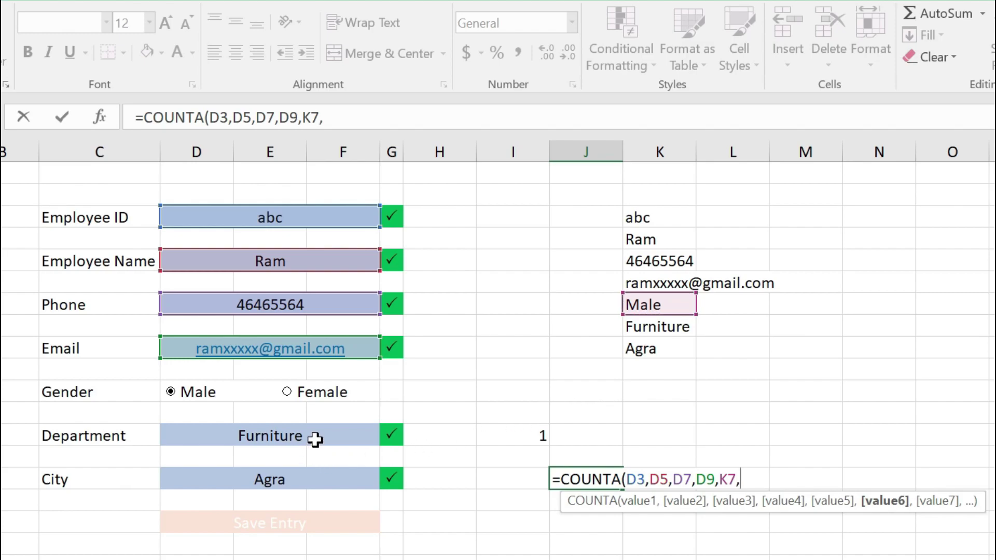
pyautogui.click(314, 437)
pyautogui.write(',')
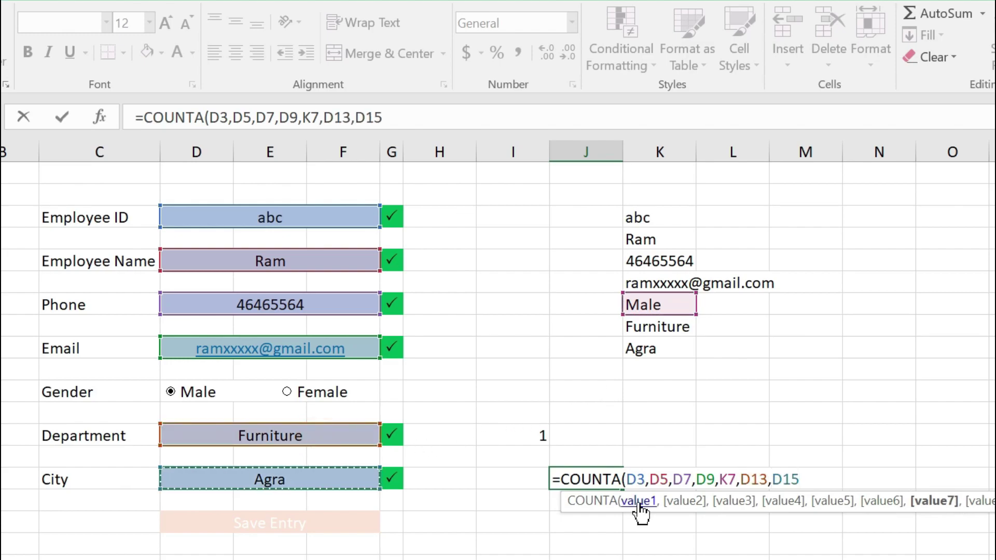
pyautogui.write(')')
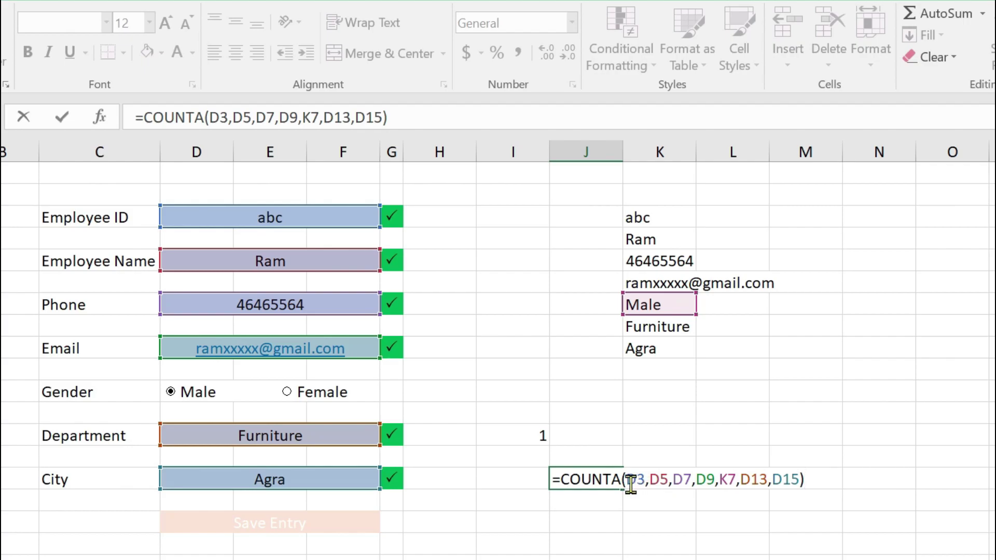
pyautogui.press('Return')
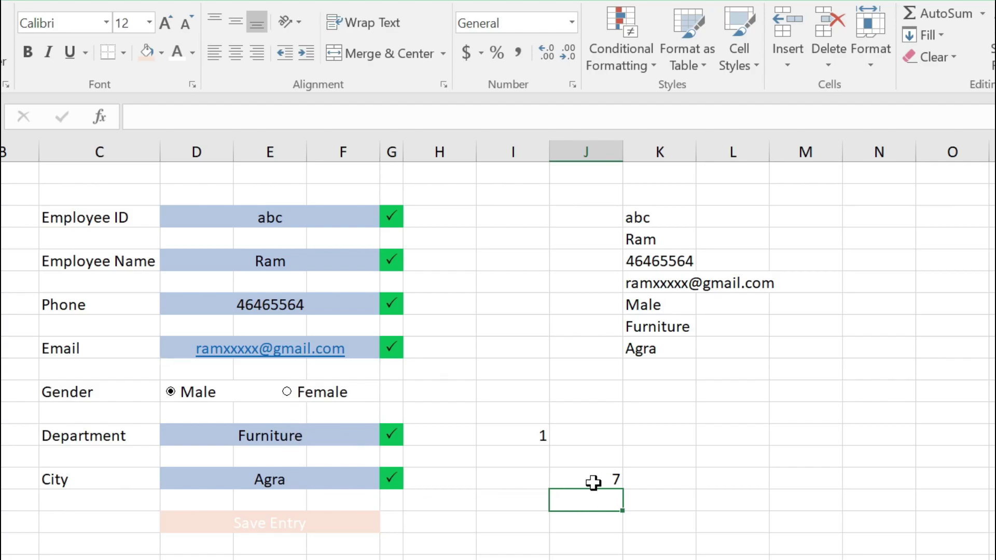
# - Review the J15 COUNTA formula in edit mode, leaving it unchanged
pyautogui.doubleClick(593, 482)
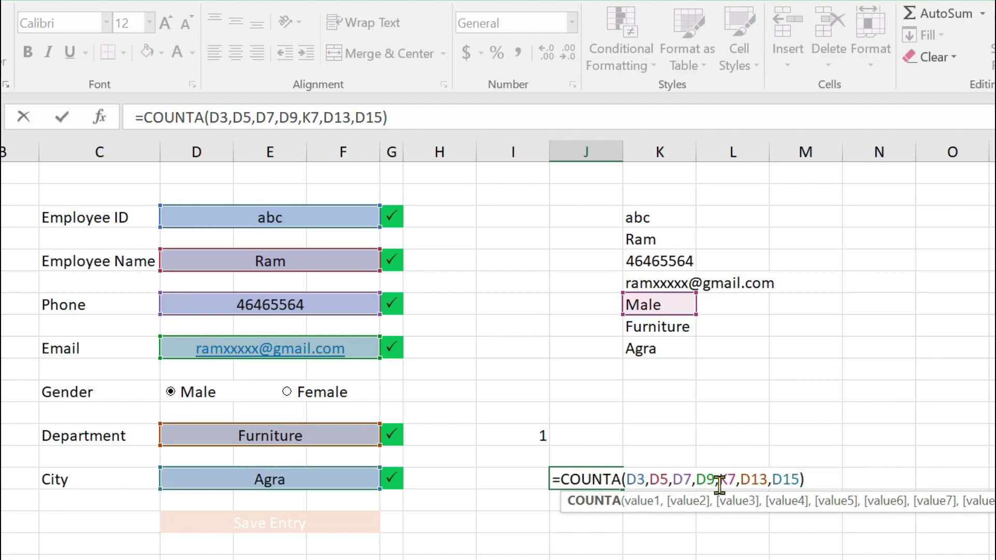
pyautogui.click(807, 478)
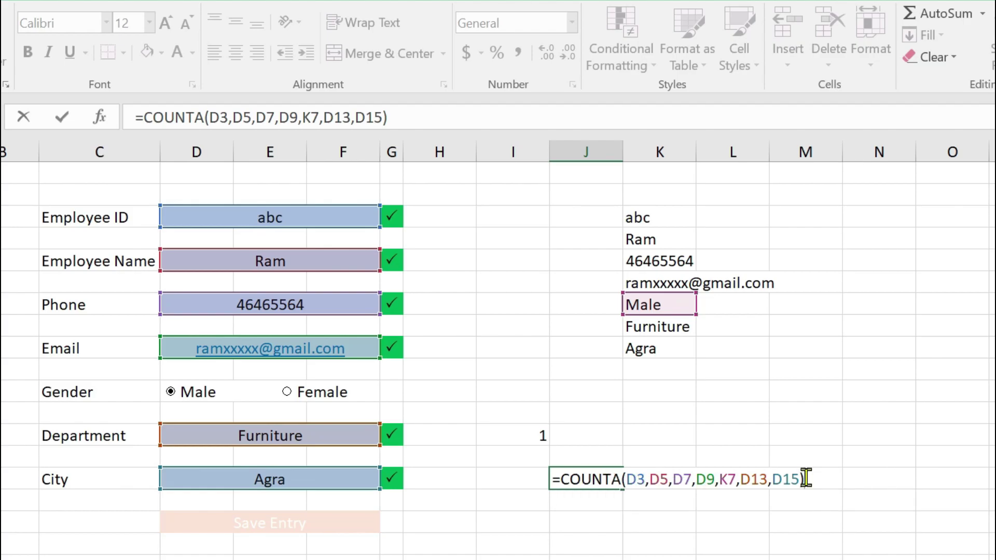
pyautogui.moveTo(806, 479); pyautogui.dragTo(549, 487)
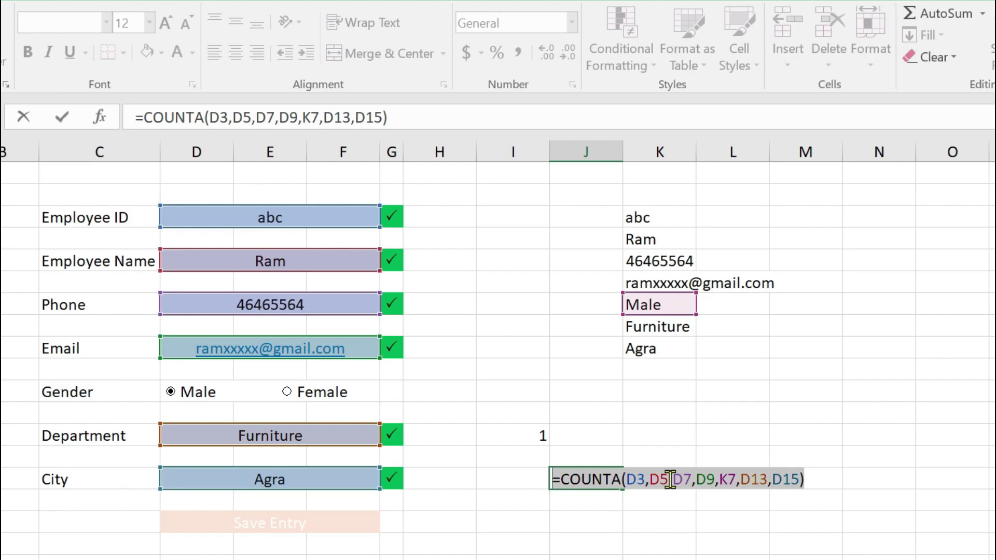
pyautogui.press('Return')
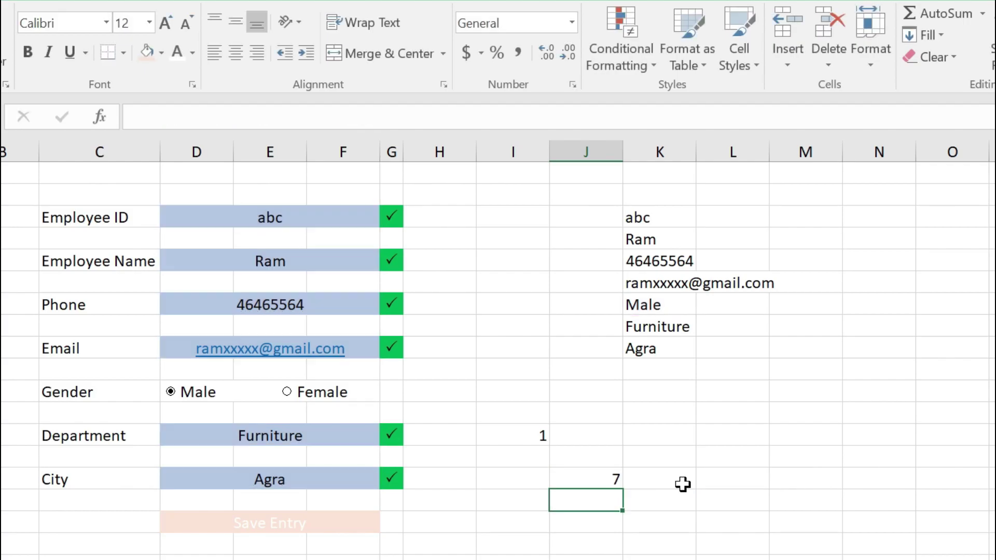
# - Start a formula-based conditional formatting rule on Save Entry using =COUNTA(D3,D5,D7,D9,K7,D13,D15)=7
pyautogui.click(320, 525)
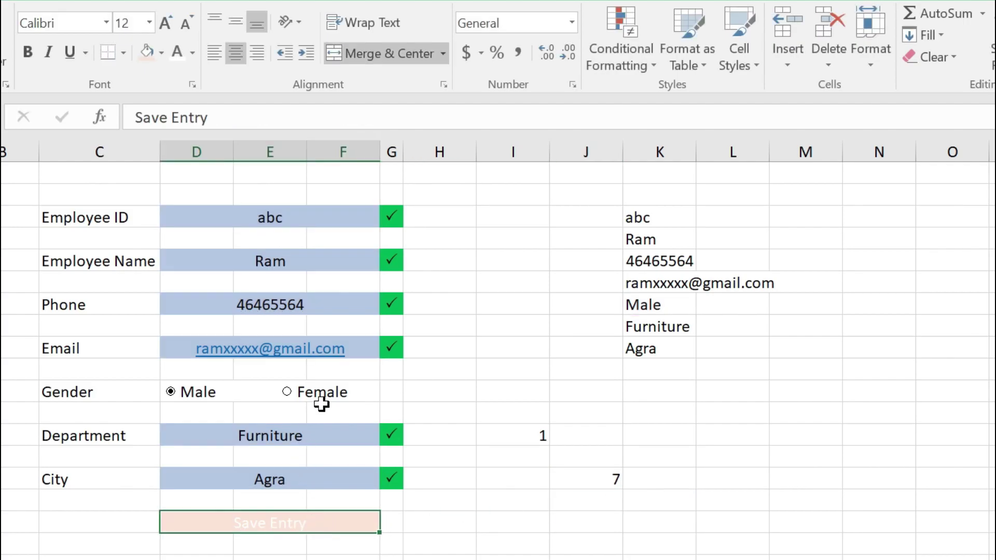
pyautogui.click(632, 59)
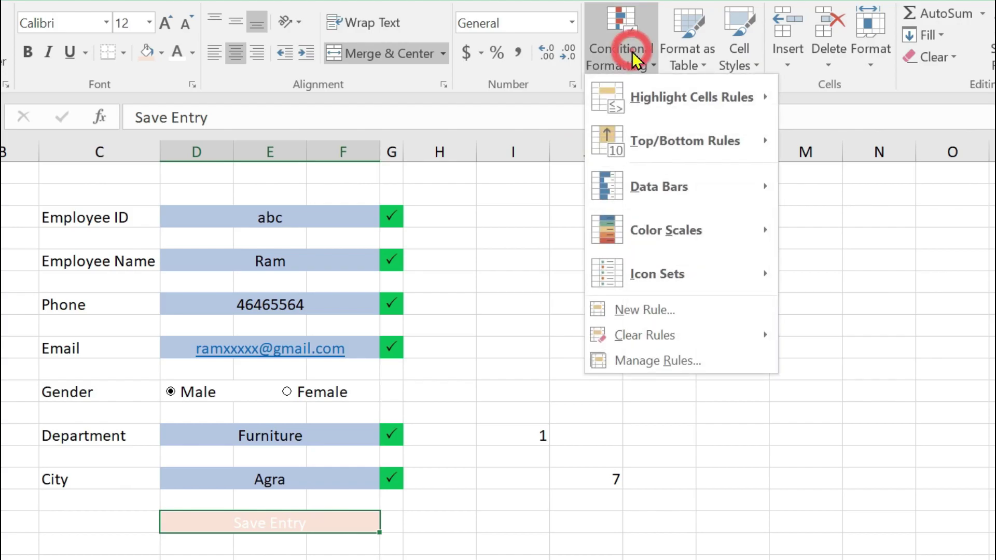
pyautogui.moveTo(691, 97)
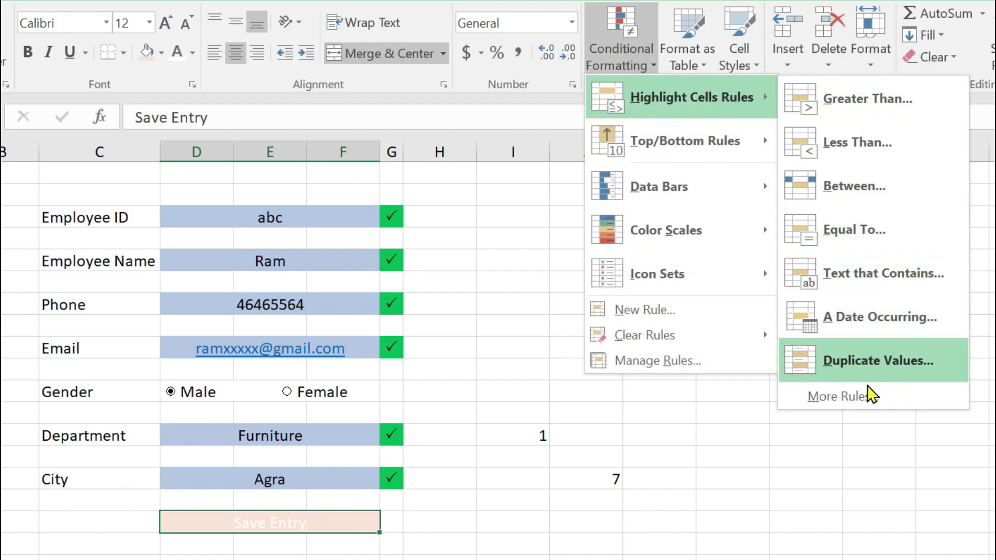
pyautogui.click(865, 398)
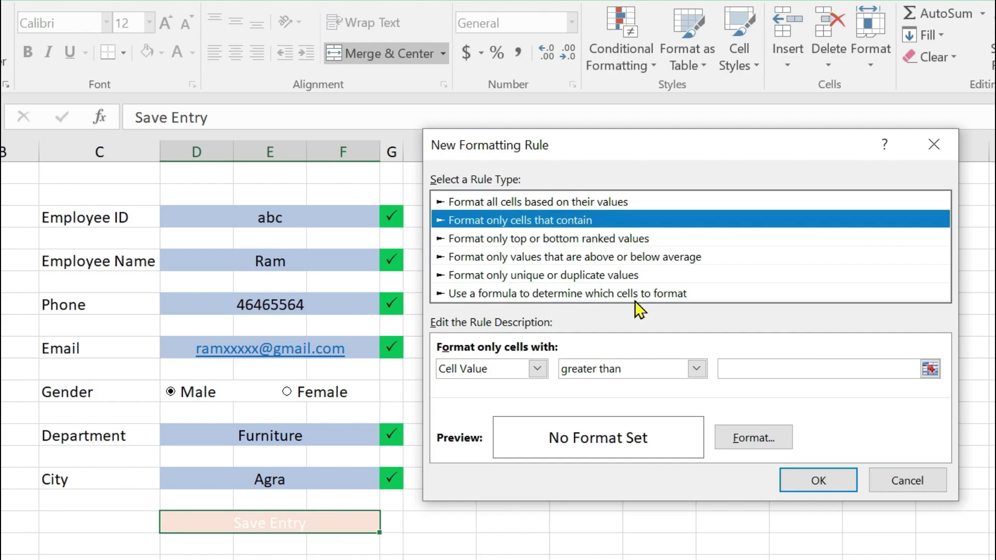
pyautogui.click(665, 294)
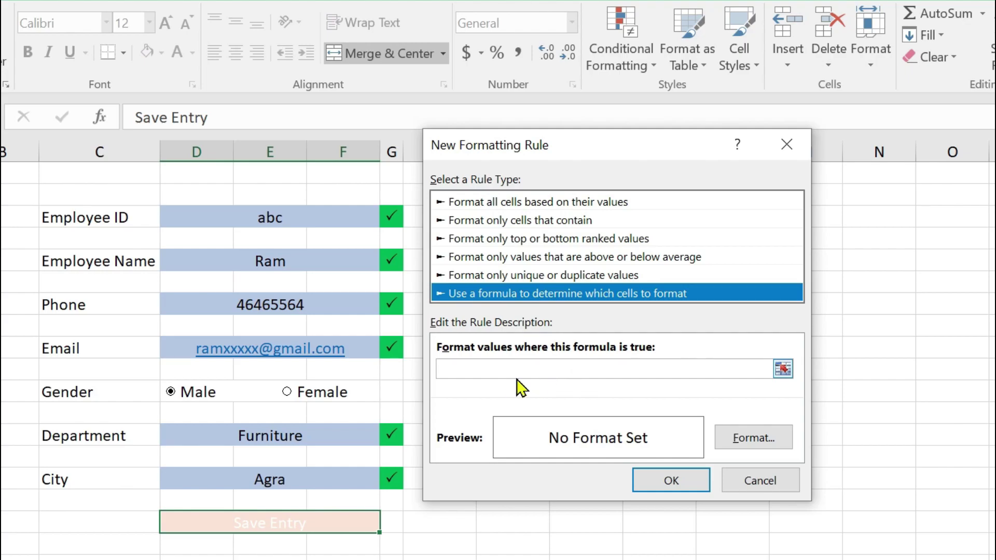
pyautogui.click(459, 369)
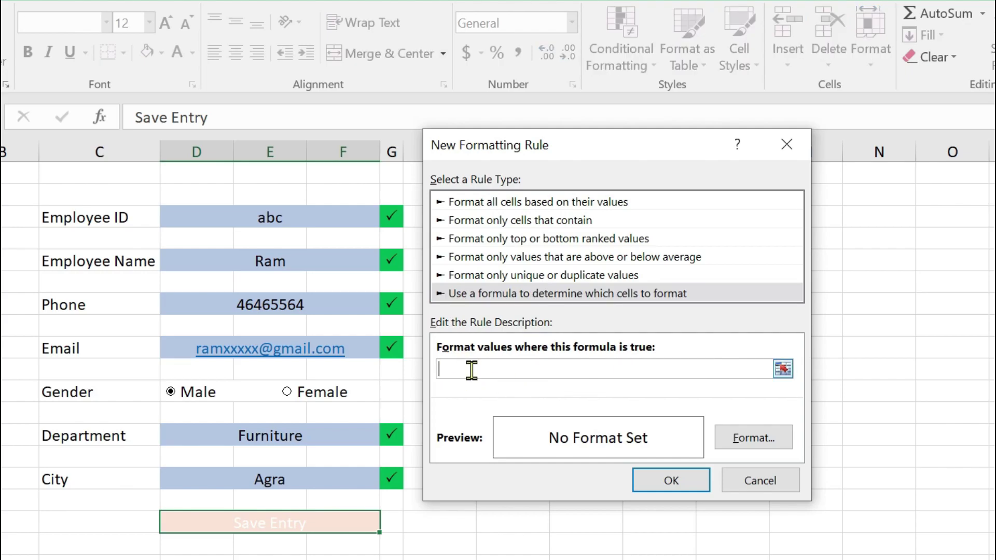
pyautogui.write('=COUNTA(D3,D5,D7,D9,K7,D13,D15)=7')
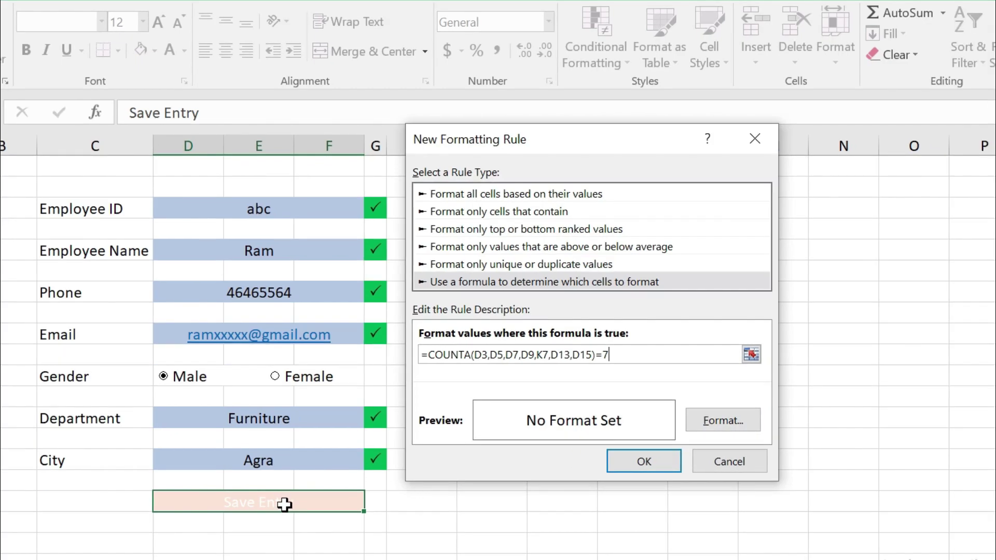
# - Set the rule's format to bright green fill with bold text and apply it
pyautogui.click(722, 421)
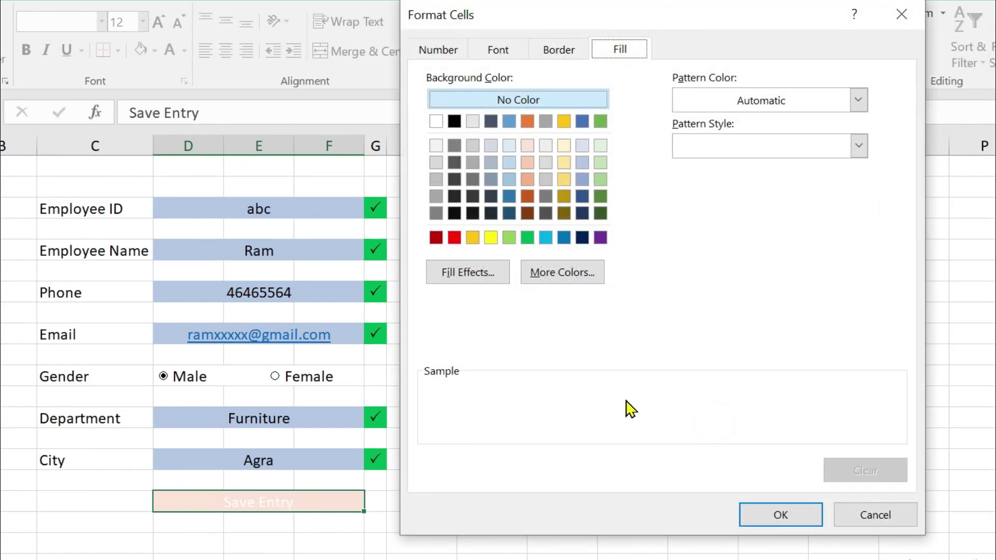
pyautogui.click(527, 237)
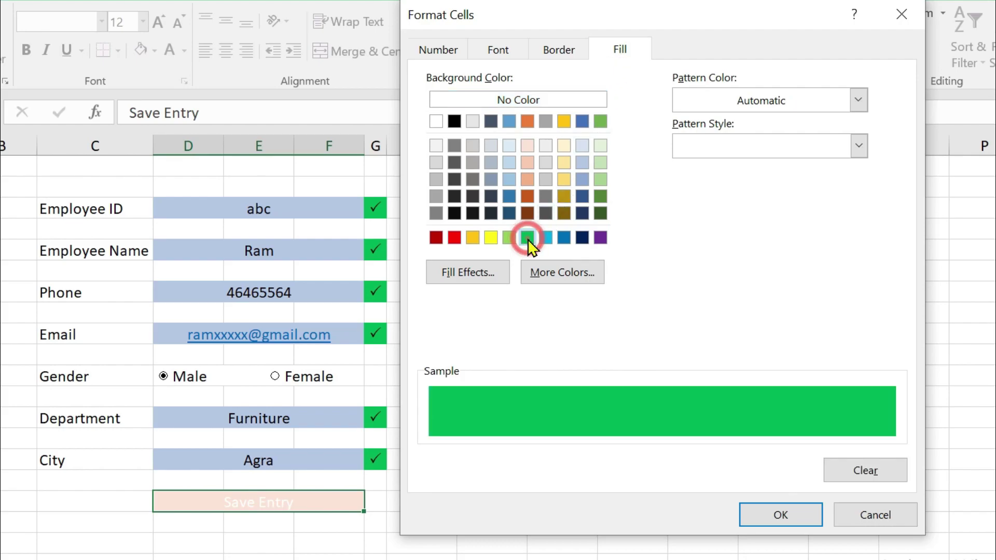
pyautogui.click(502, 53)
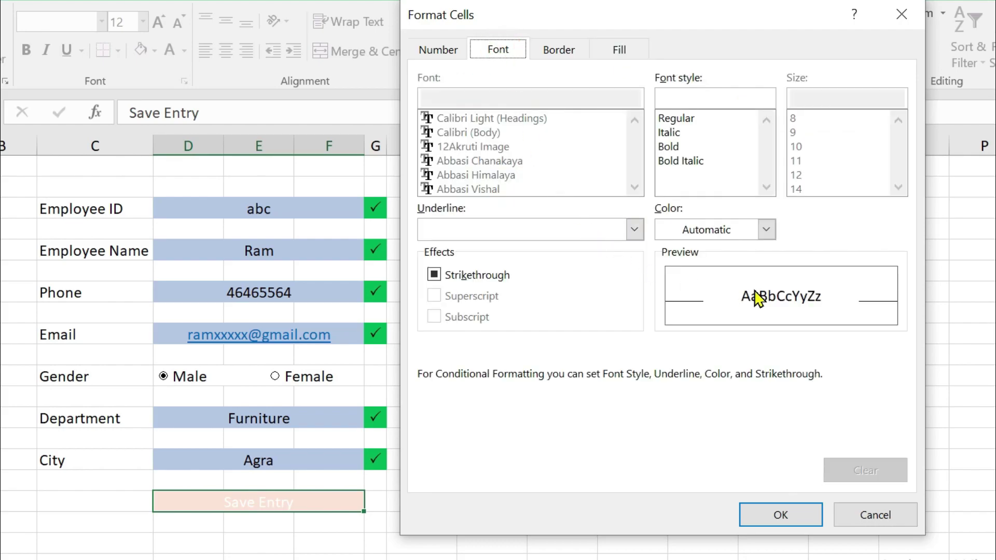
pyautogui.click(672, 148)
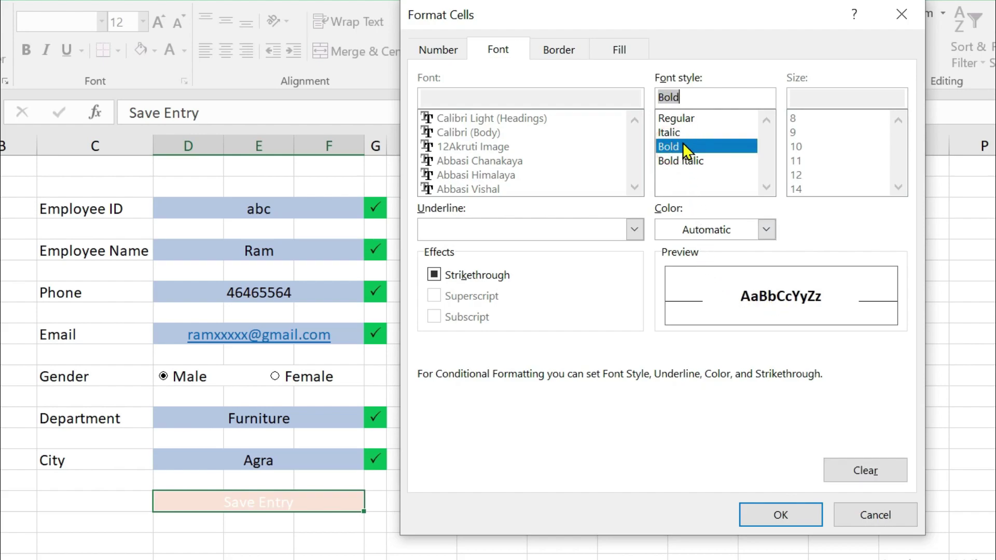
pyautogui.click(782, 513)
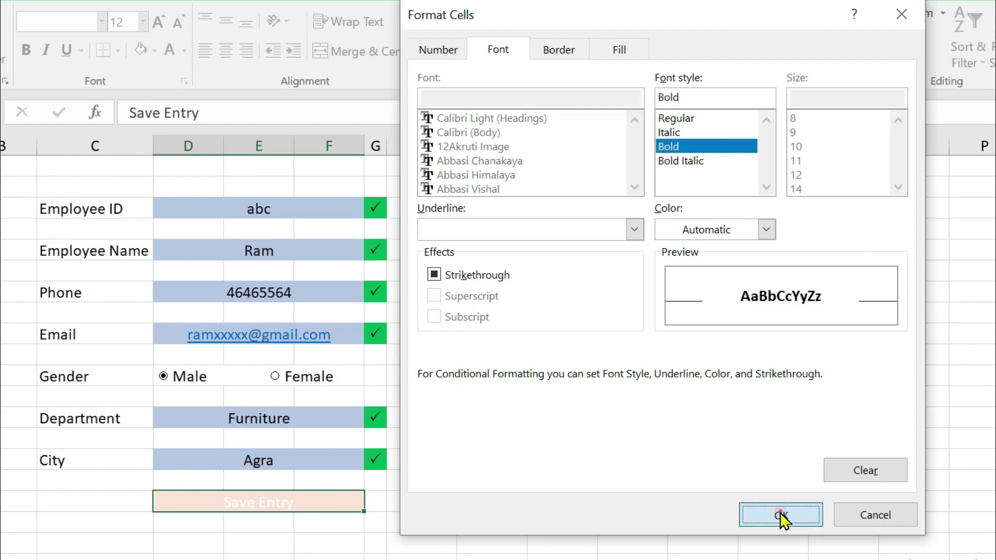
pyautogui.click(649, 463)
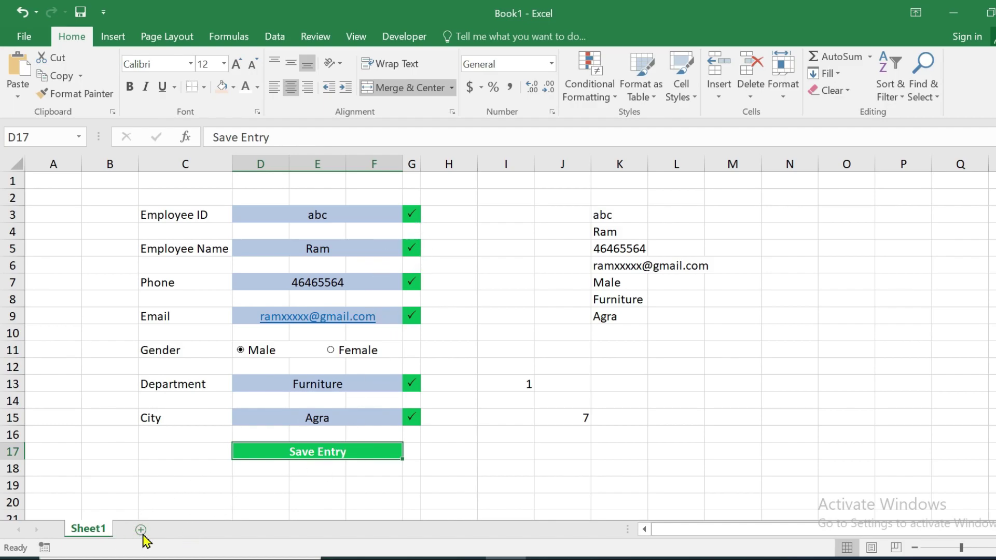
# - Rename Sheet1 to 'Data Entry'
pyautogui.rightClick(92, 536)
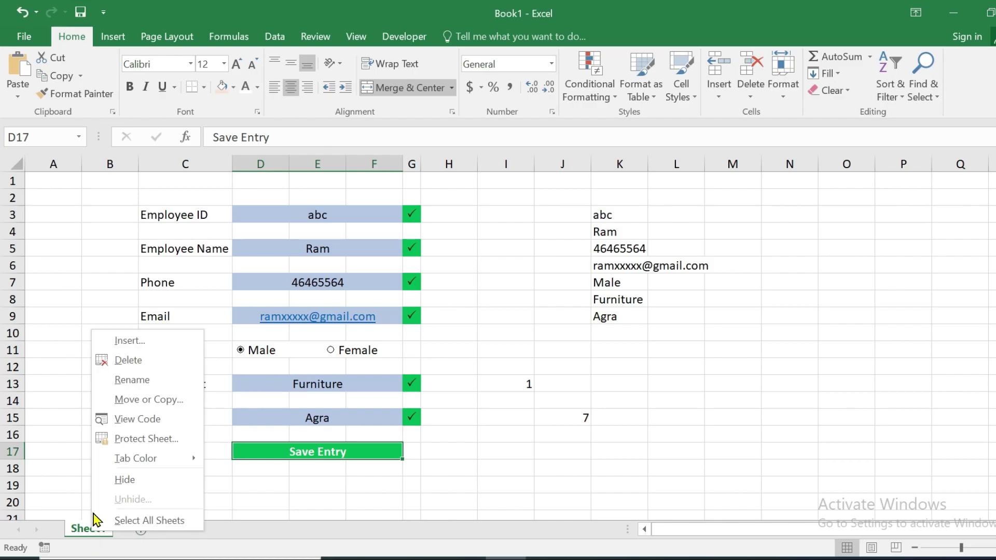
pyautogui.click(132, 379)
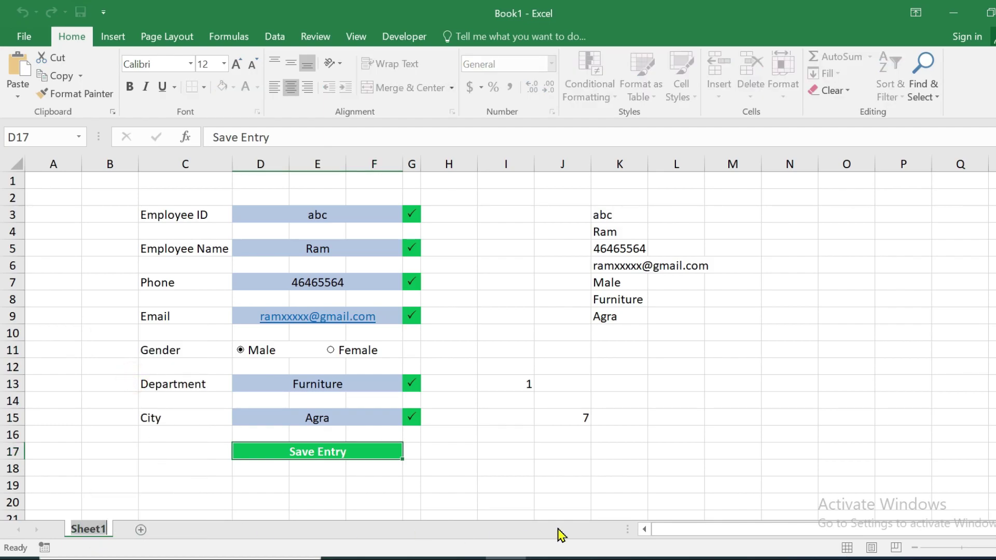
pyautogui.write('Data Entry')
pyautogui.press('Return')
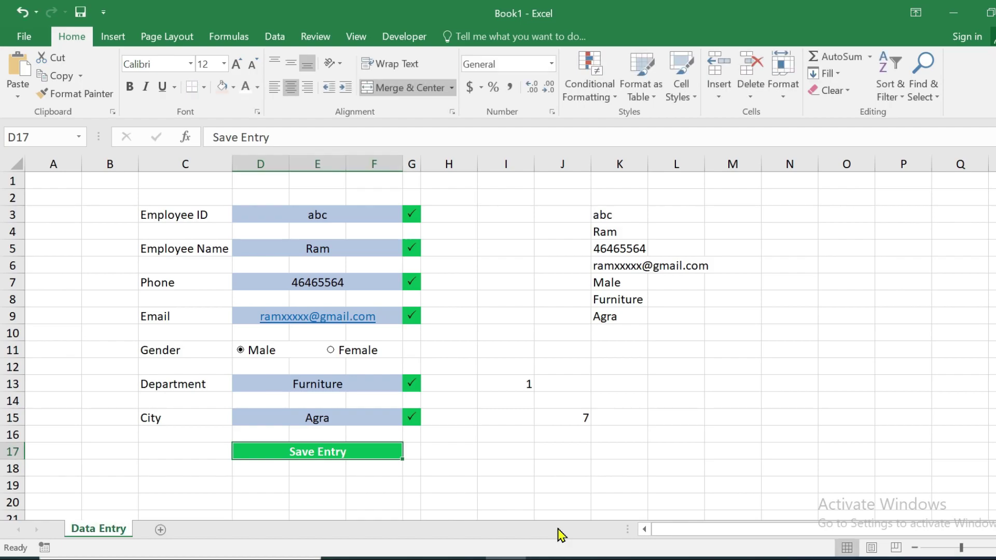
# - Add a new sheet named 'Database' and open it
pyautogui.click(160, 530)
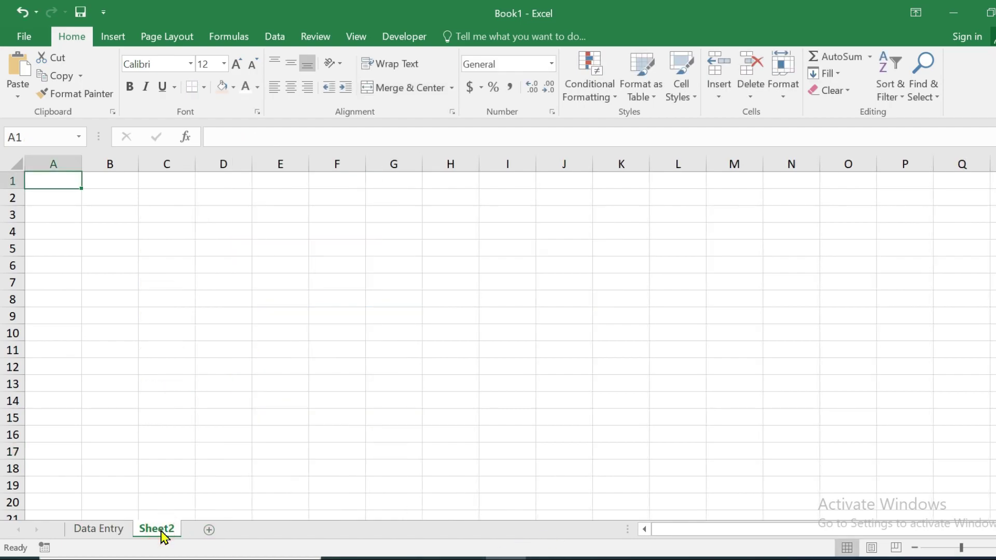
pyautogui.rightClick(162, 529)
pyautogui.click(200, 380)
pyautogui.moveTo(488, 558)
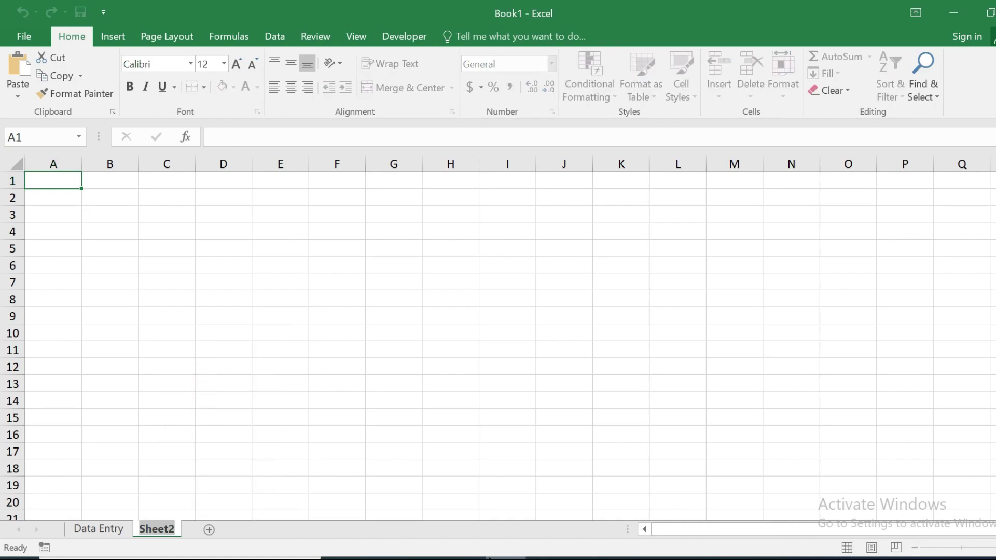
pyautogui.write('Databas')
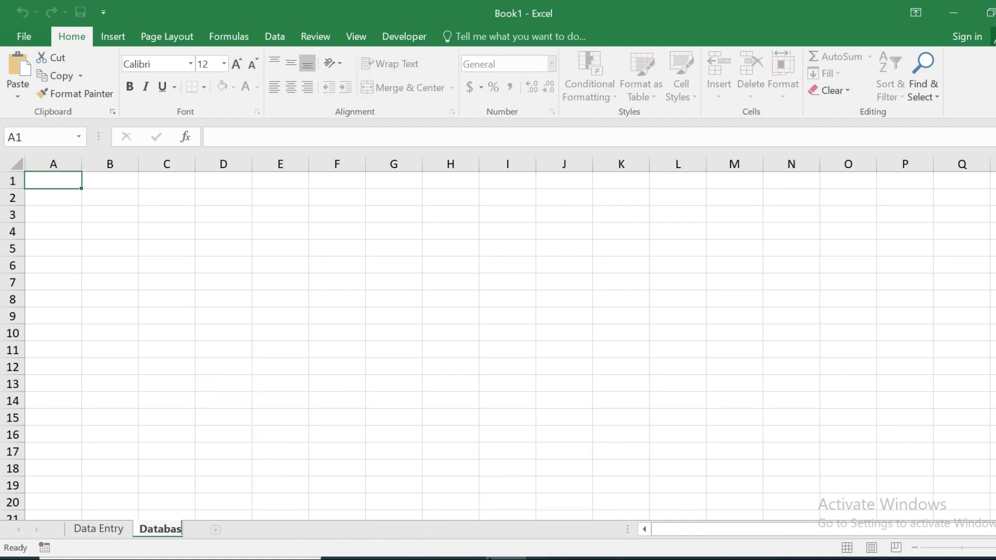
pyautogui.write('e')
pyautogui.press('Return')
pyautogui.click(106, 529)
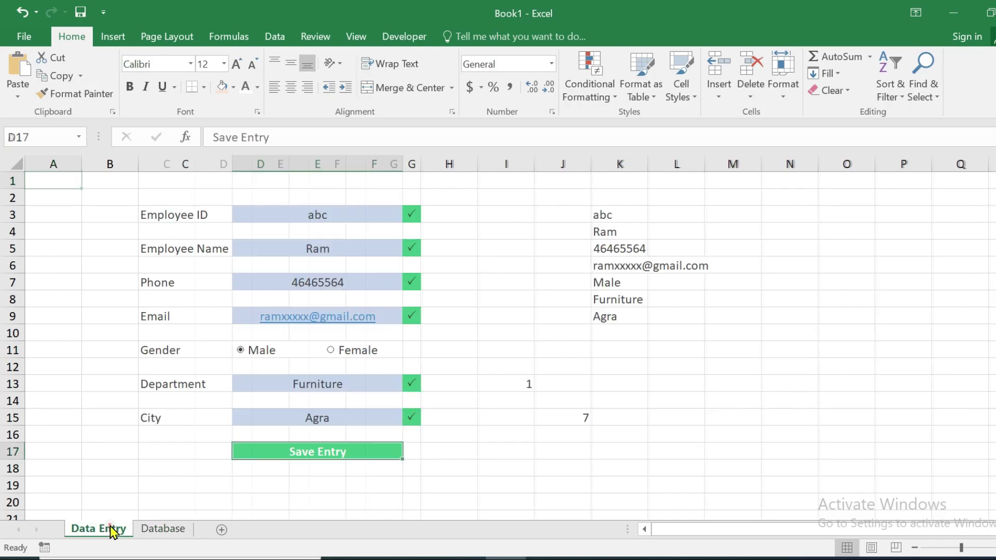
pyautogui.click(343, 452)
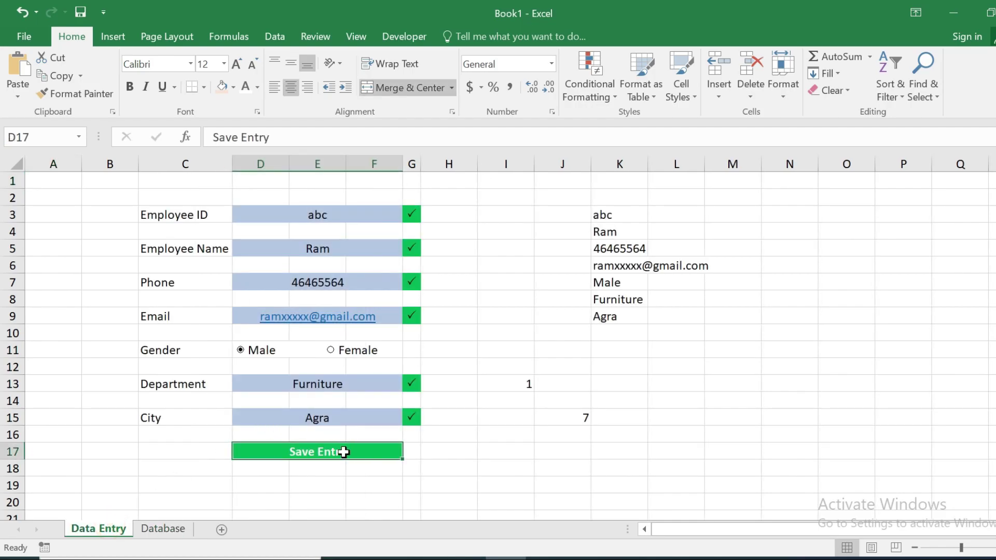
pyautogui.click(167, 532)
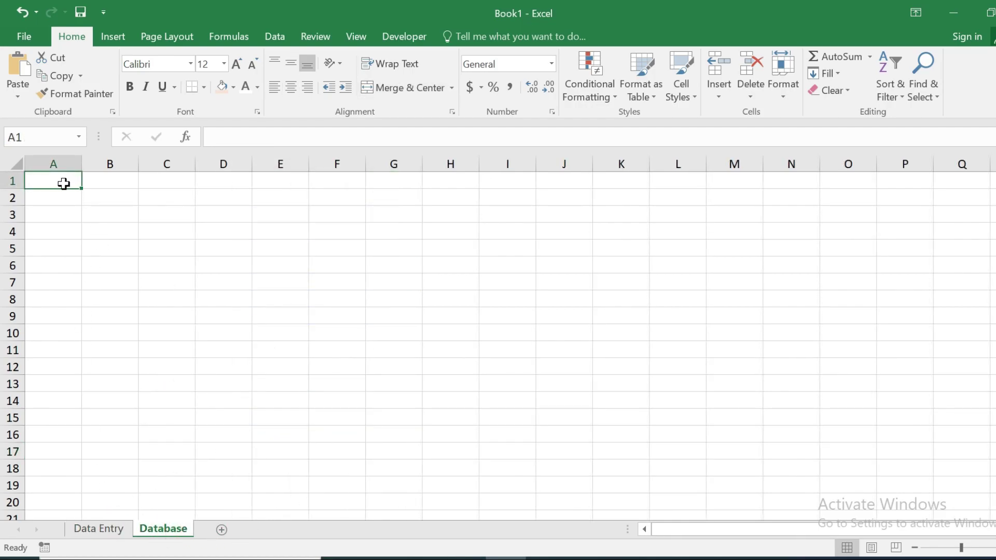
# - Enter the seven headers Employee ID through City across A1:G1 of the Database sheet
pyautogui.click(104, 529)
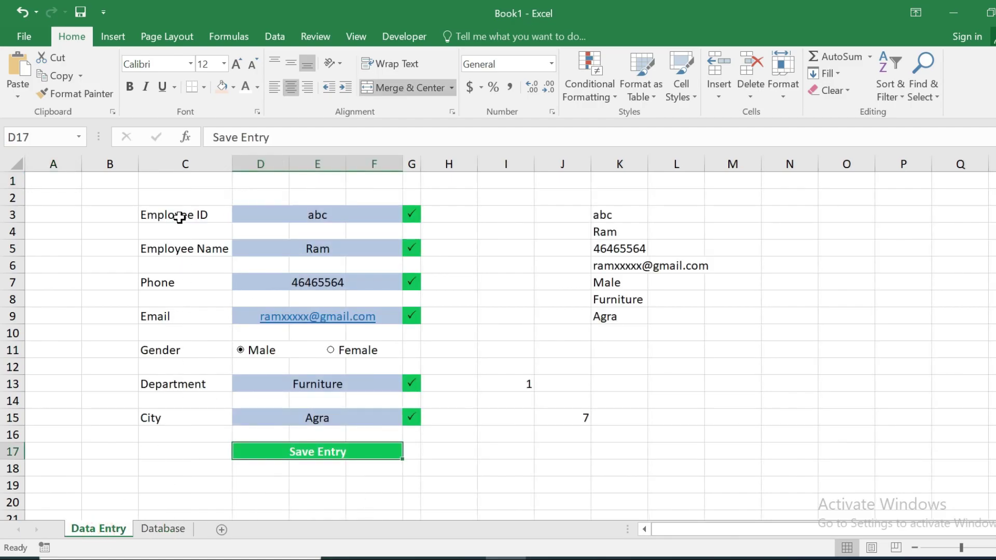
pyautogui.hotkey('ctrl', 'pagedown')
pyautogui.write('Employ')
pyautogui.write('ee')
pyautogui.press('Tab')
pyautogui.write('Employee')
pyautogui.press('Tab')
pyautogui.write('P')
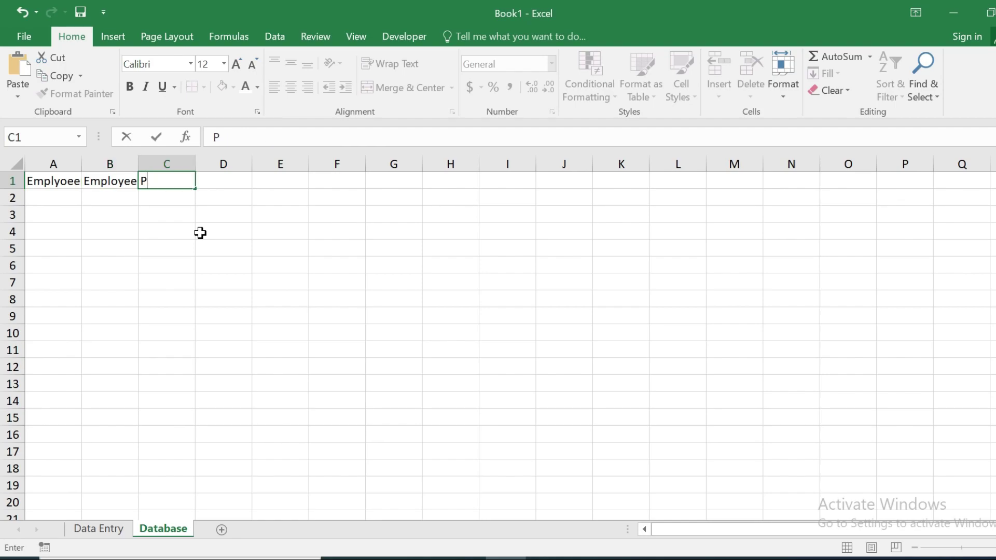
pyautogui.press('Tab')
pyautogui.write('Email')
pyautogui.press('Tab')
pyautogui.write('Gender')
pyautogui.press('Tab')
pyautogui.write('Depar')
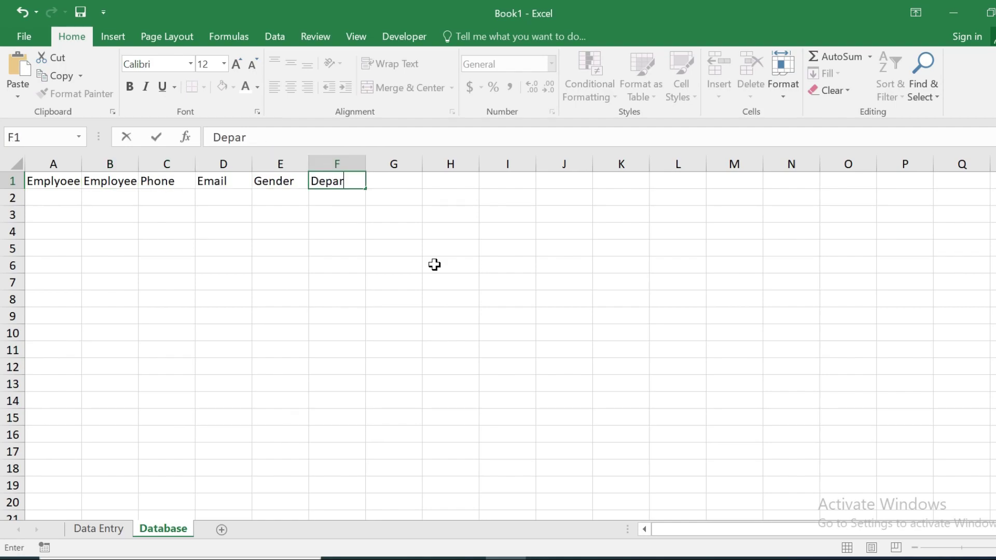
pyautogui.write('ment')
pyautogui.press('Tab')
pyautogui.write('c')
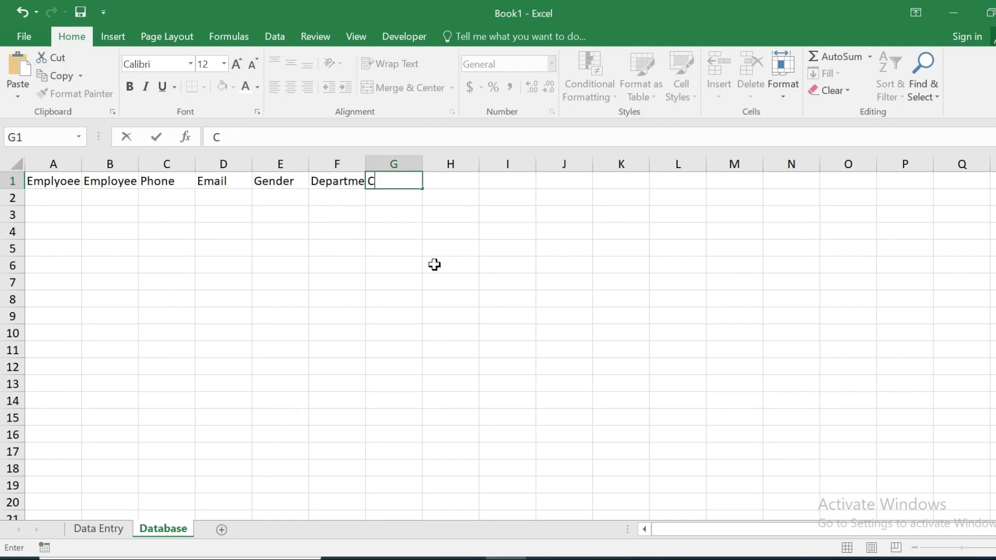
pyautogui.write('y')
pyautogui.click(337, 198)
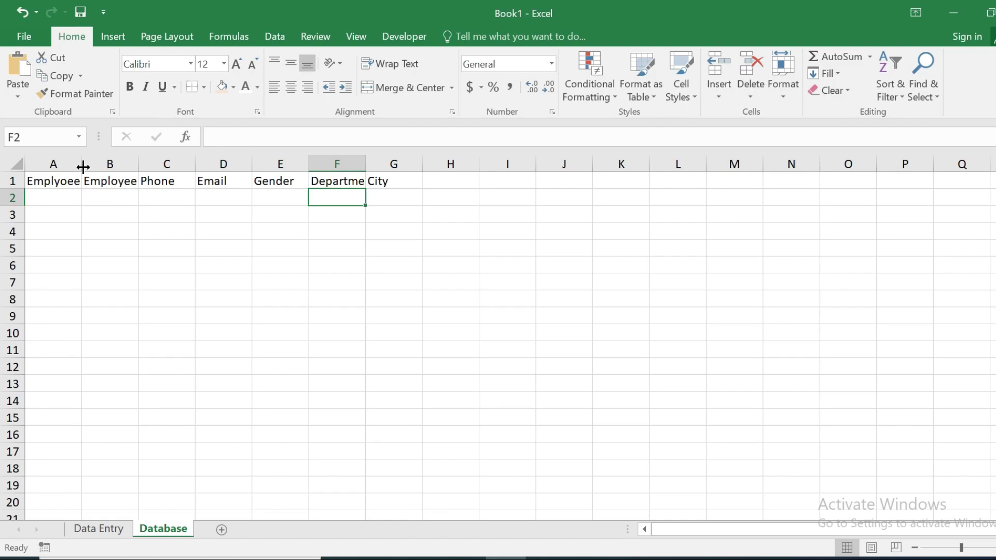
# - Widen the Database columns so the headers fit
pyautogui.moveTo(81, 158); pyautogui.dragTo(501, 158)
pyautogui.moveTo(615, 164); pyautogui.dragTo(746, 164)
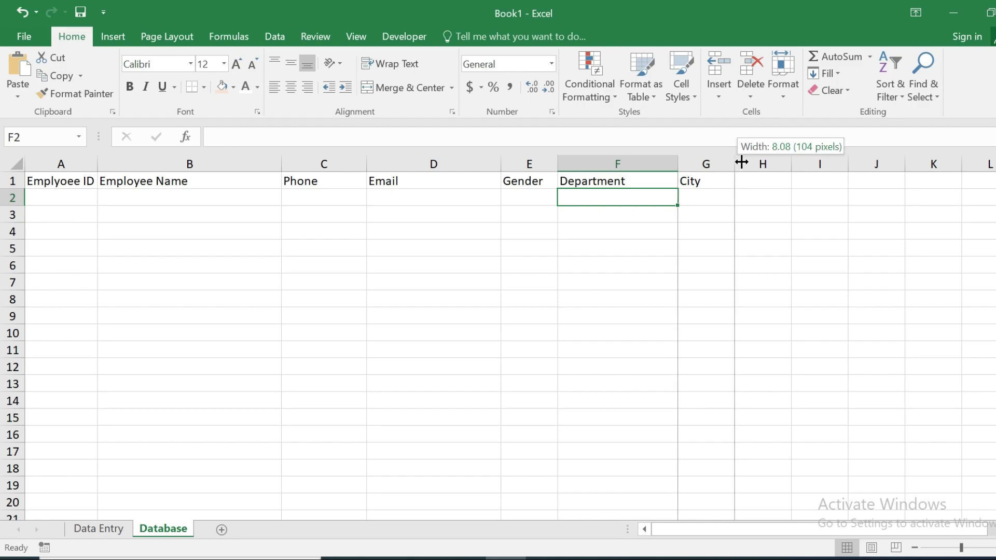
pyautogui.moveTo(64, 184); pyautogui.dragTo(156, 181)
pyautogui.moveTo(97, 164); pyautogui.dragTo(737, 164)
pyautogui.click(155, 231)
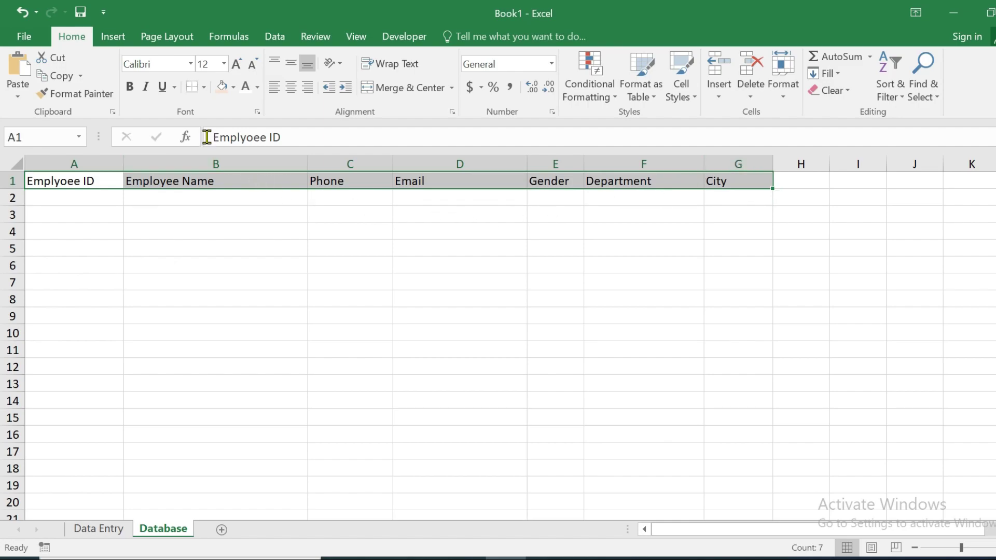
# - Centre, bold and fill the header row light orange, then return to Data Entry
pyautogui.click(291, 87)
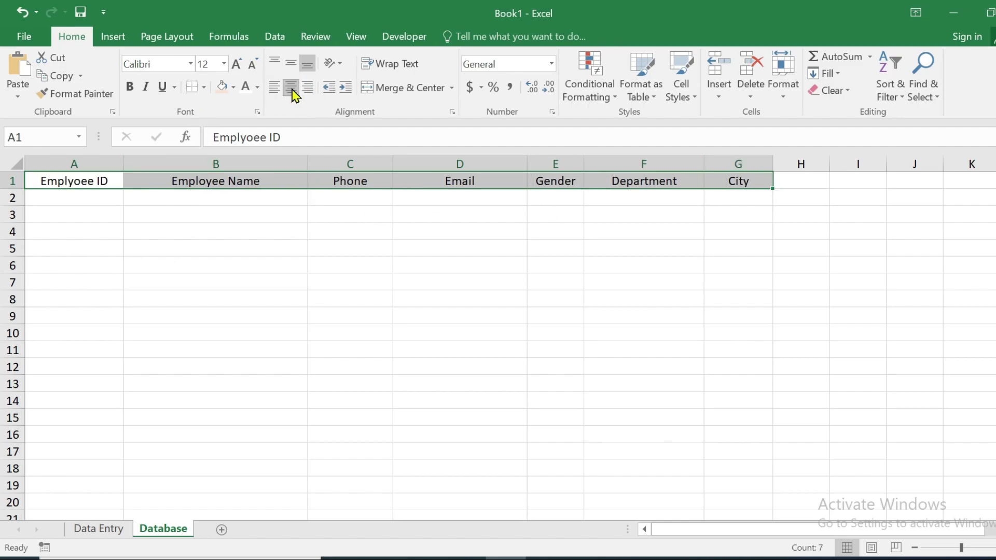
pyautogui.click(130, 87)
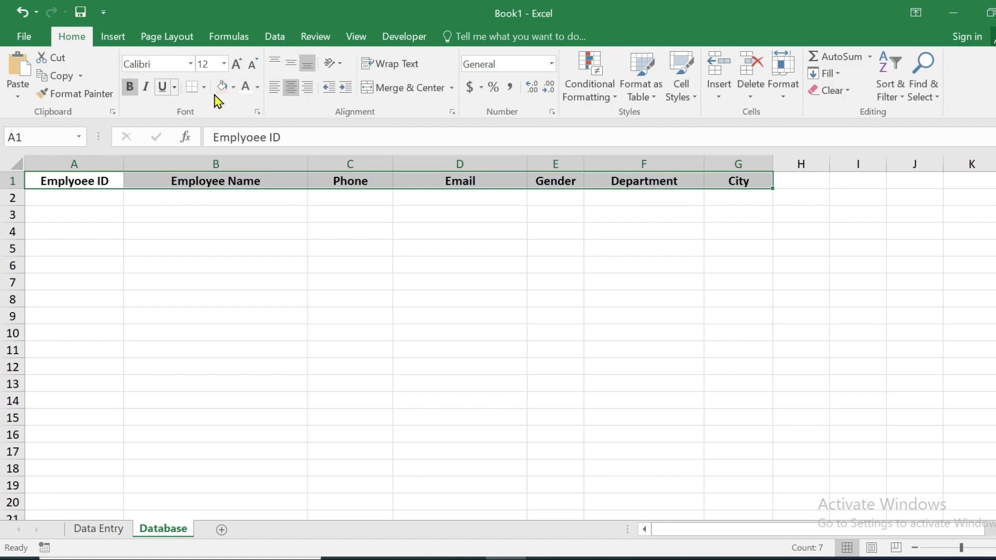
pyautogui.click(233, 89)
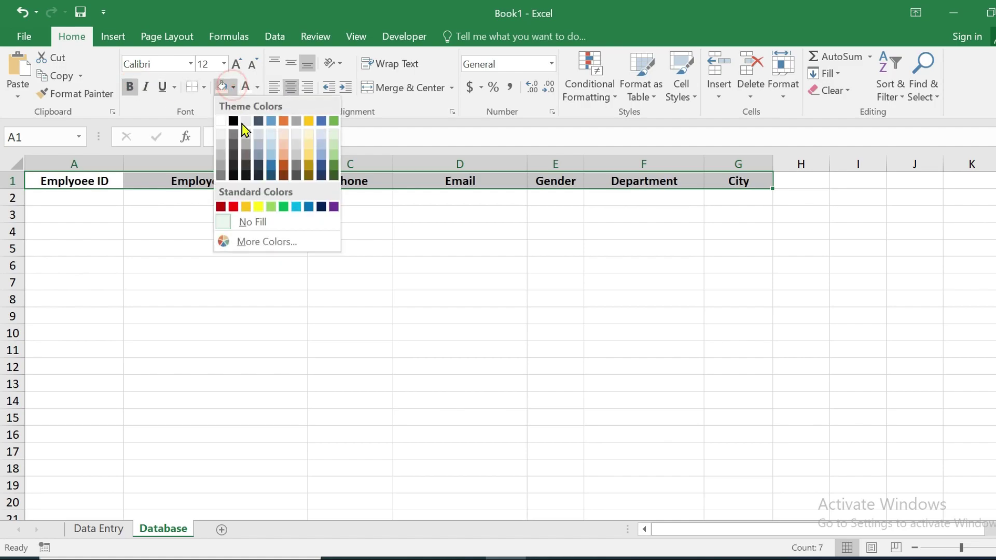
pyautogui.click(293, 147)
pyautogui.click(260, 198)
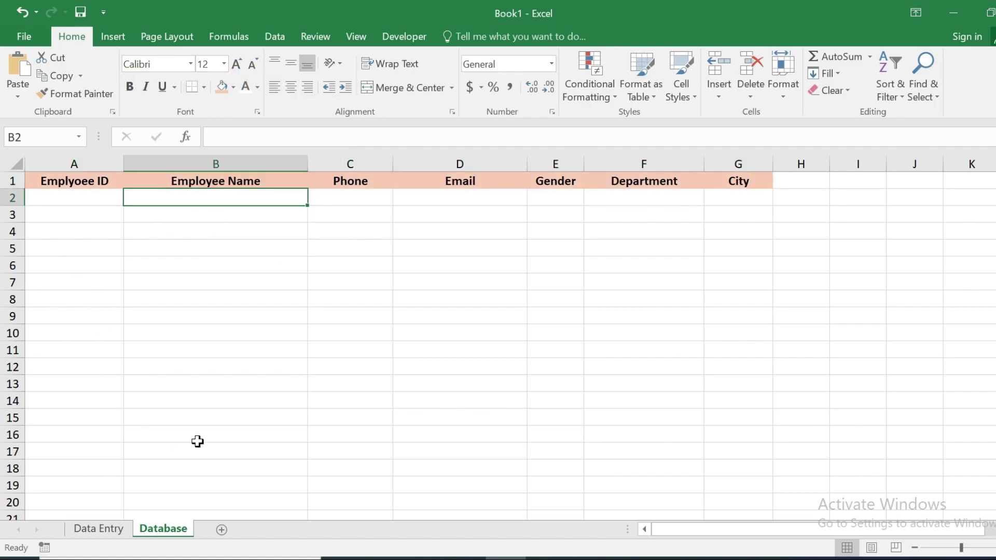
pyautogui.click(113, 533)
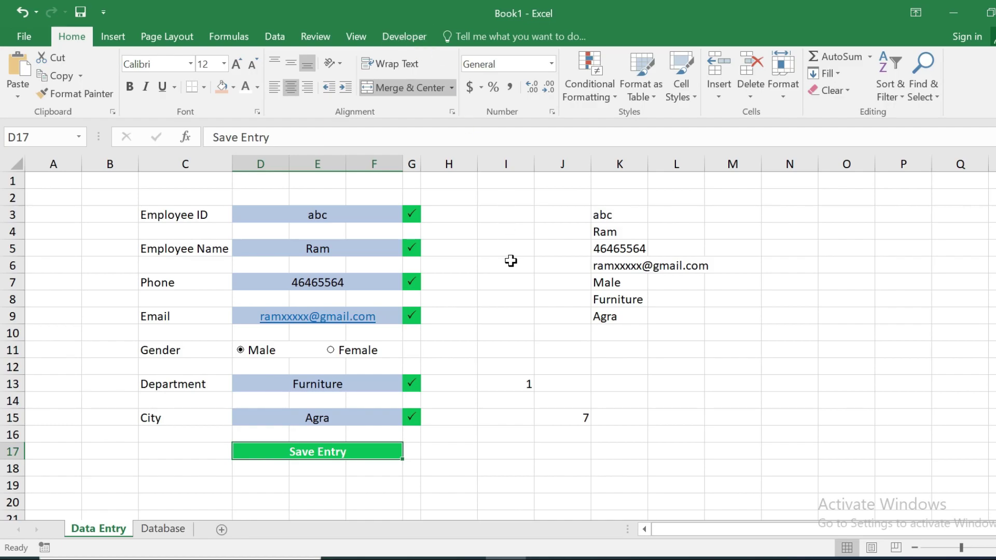
# - Start recording a macro named Dataentry
pyautogui.click(403, 36)
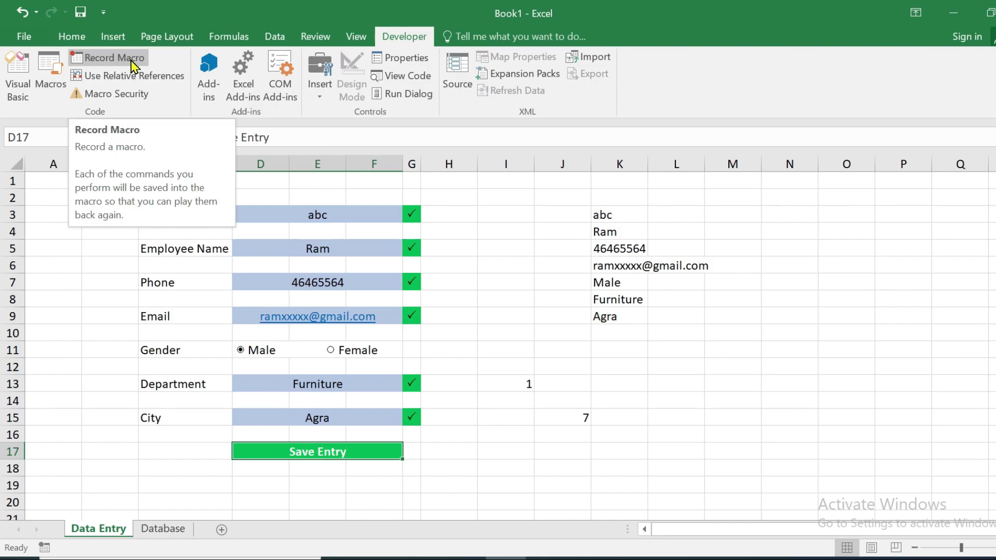
pyautogui.click(110, 58)
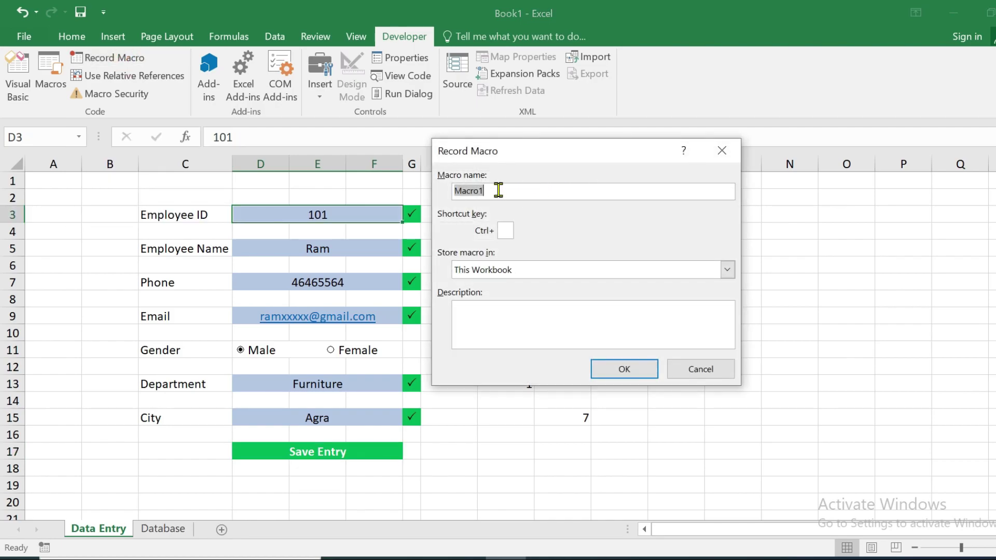
pyautogui.write('Dataentry')
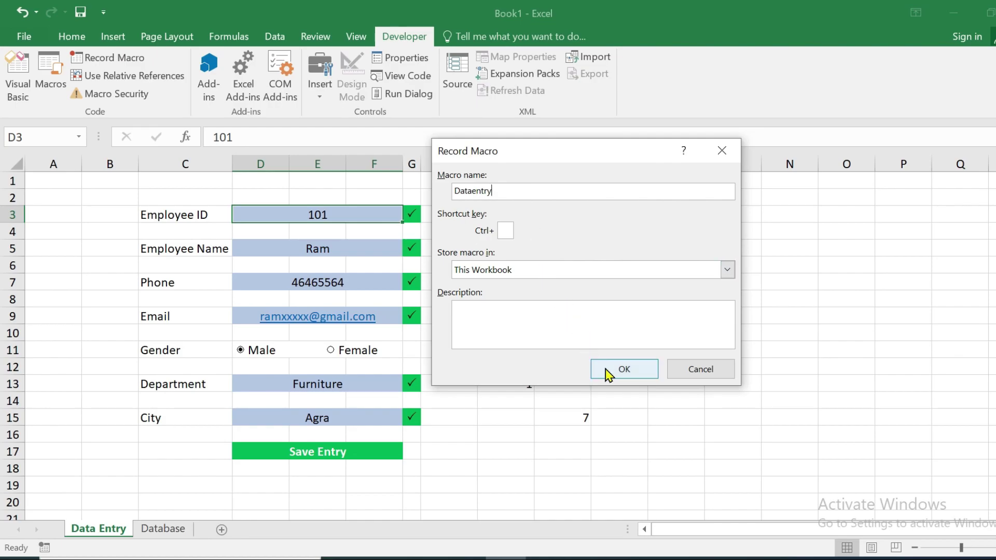
pyautogui.click(625, 378)
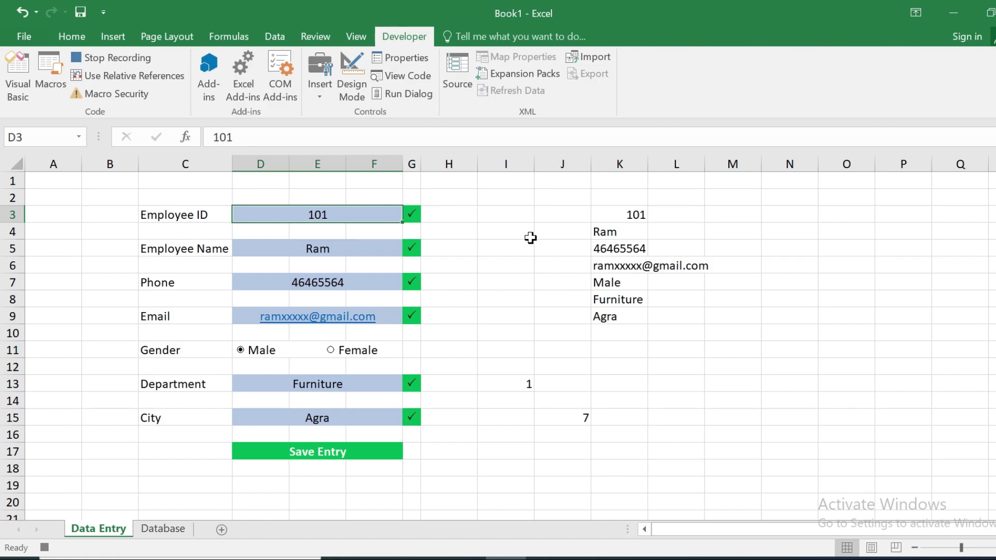
# - Copy K3:K9 and select H1 on the Database sheet
pyautogui.moveTo(614, 214); pyautogui.dragTo(623, 317)
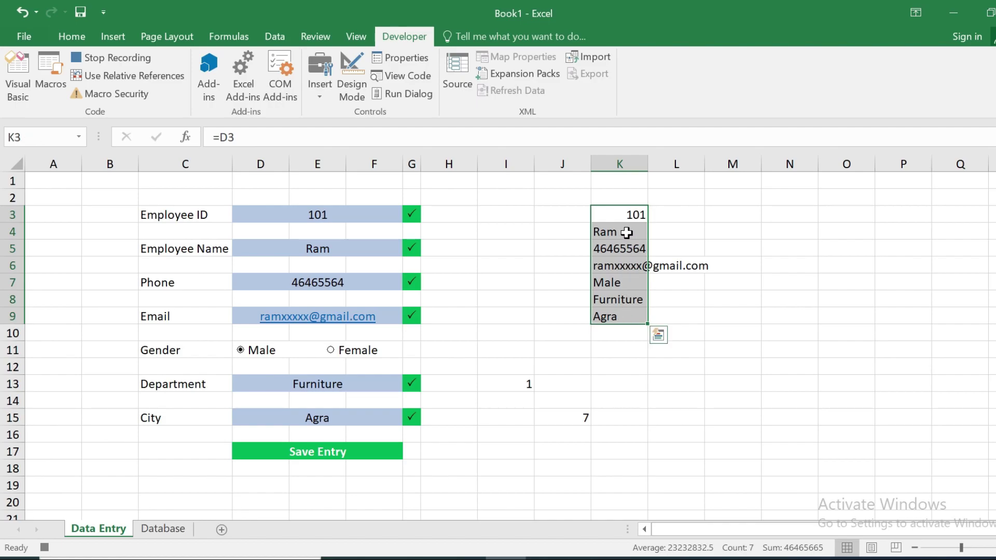
pyautogui.hotkey('ctrl', 'c')
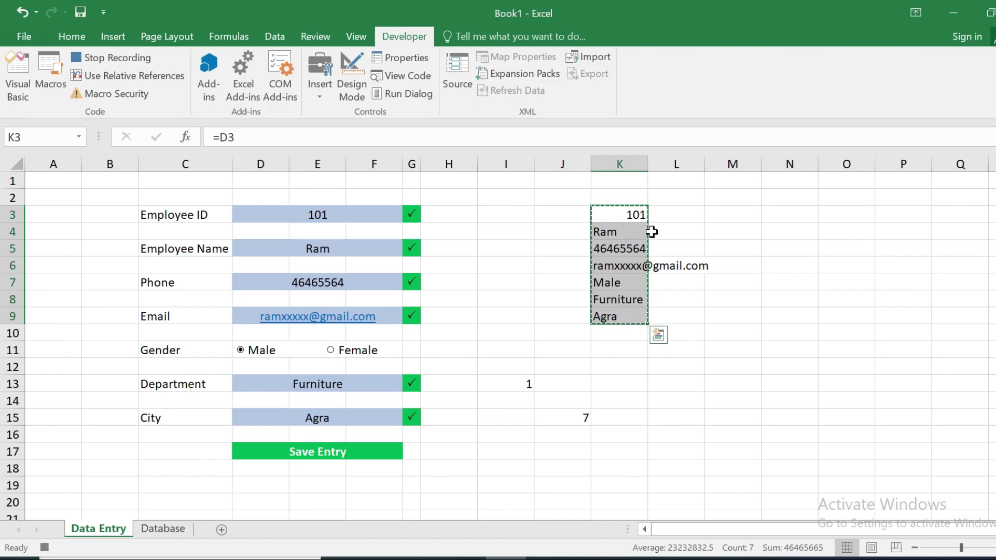
pyautogui.click(167, 538)
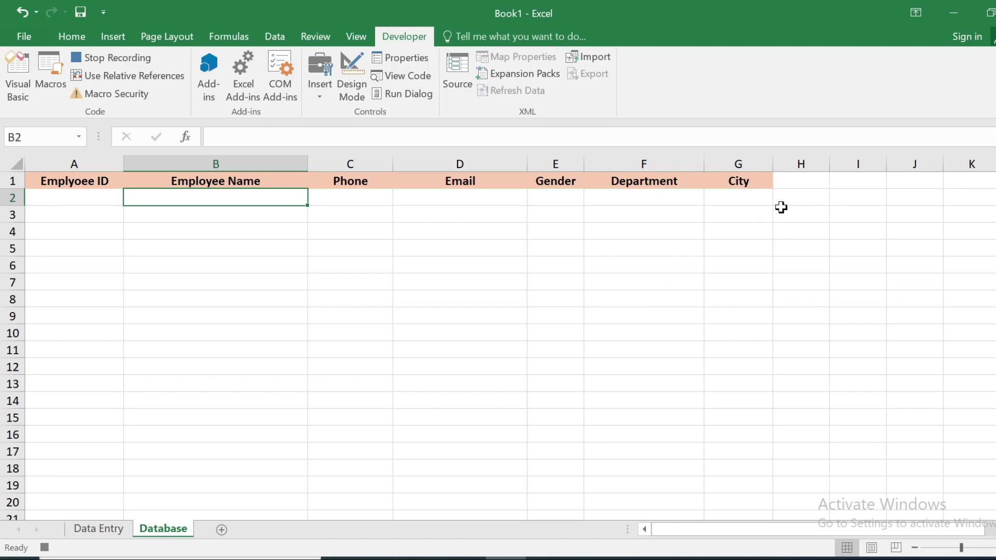
pyautogui.click(803, 182)
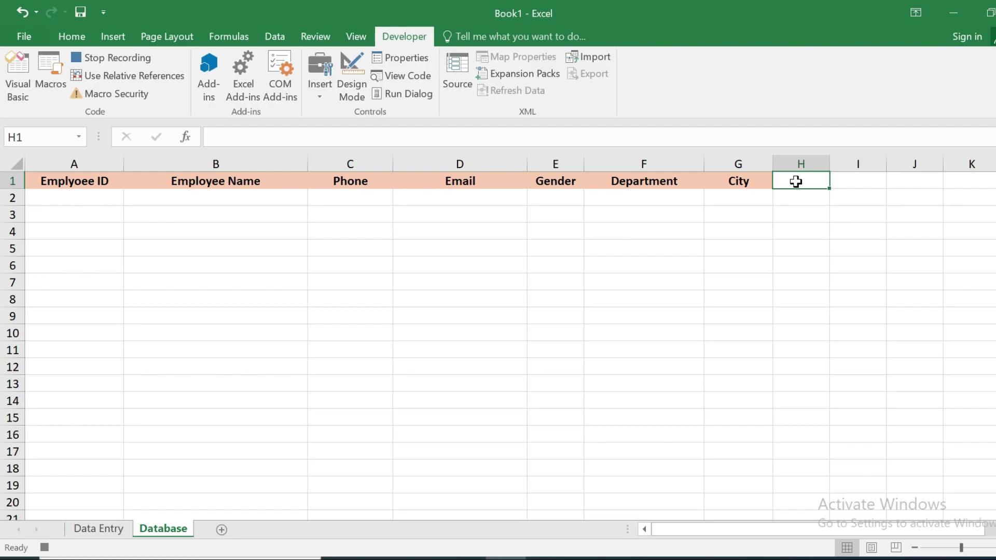
# - Turn on relative references and move to A2, the first empty row under the Database headers
pyautogui.hotkey('ctrl', 'Down')
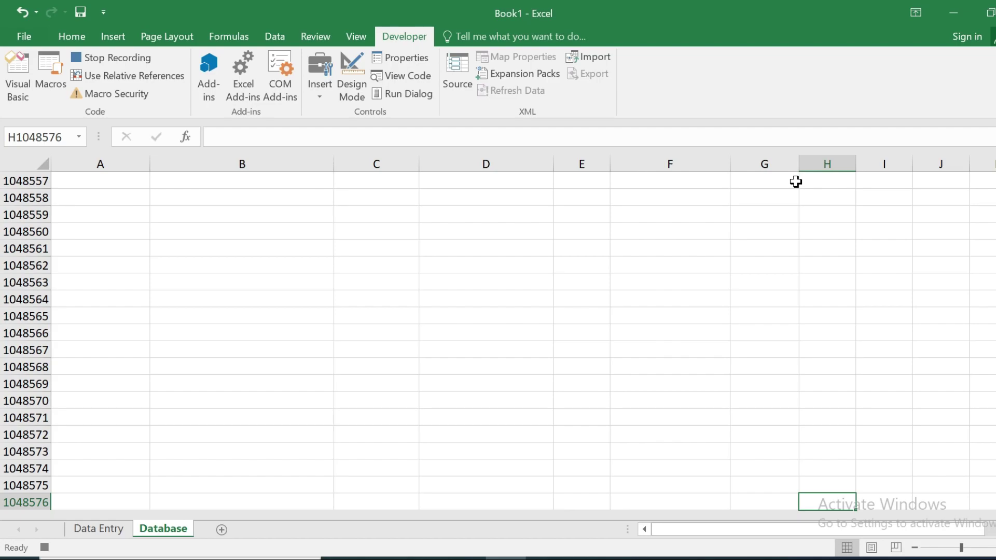
pyautogui.press('Home')
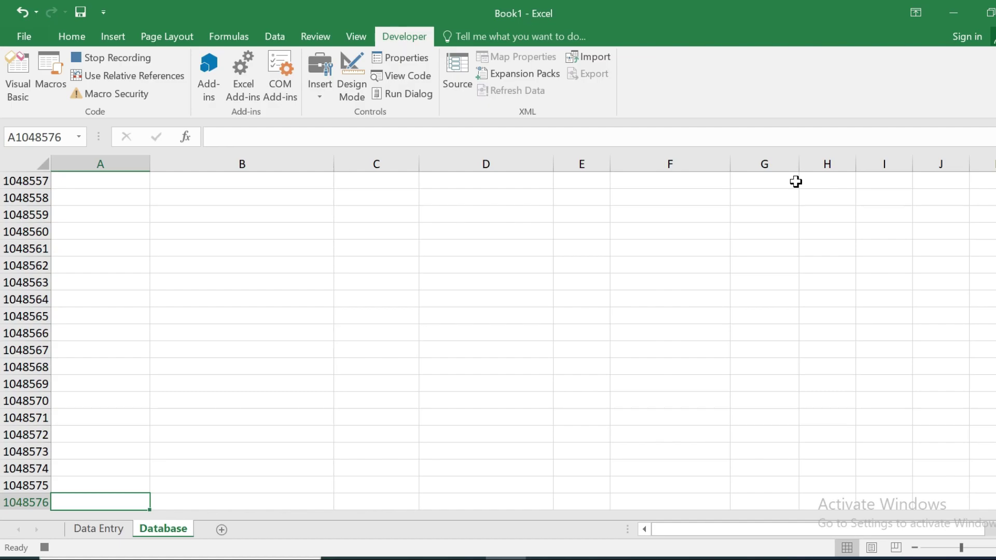
pyautogui.hotkey('ctrl', 'Up')
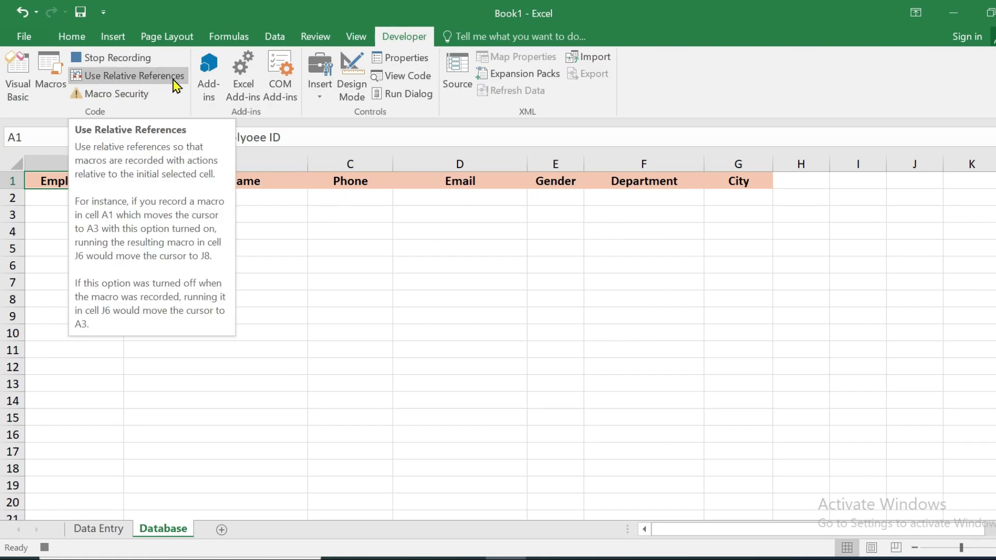
pyautogui.click(136, 77)
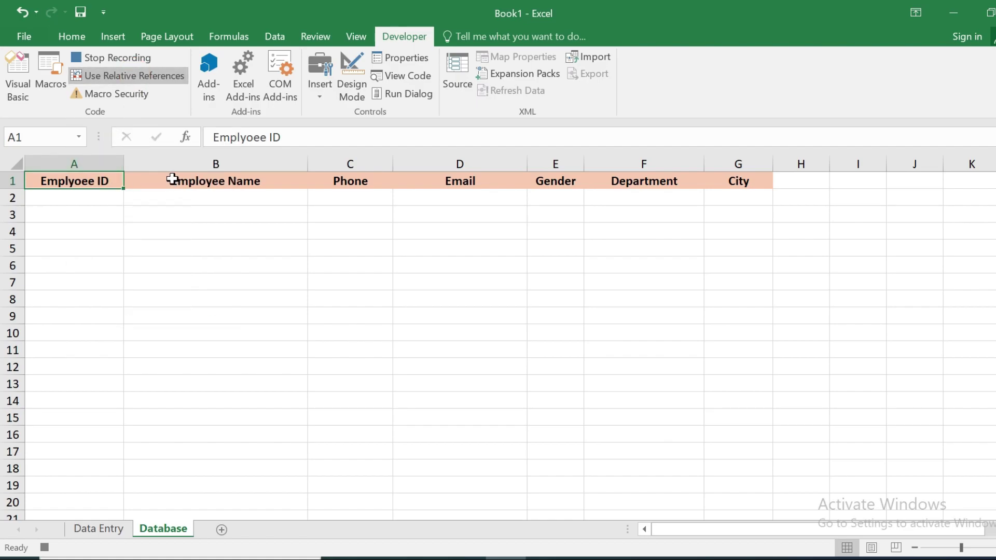
pyautogui.press('Down')
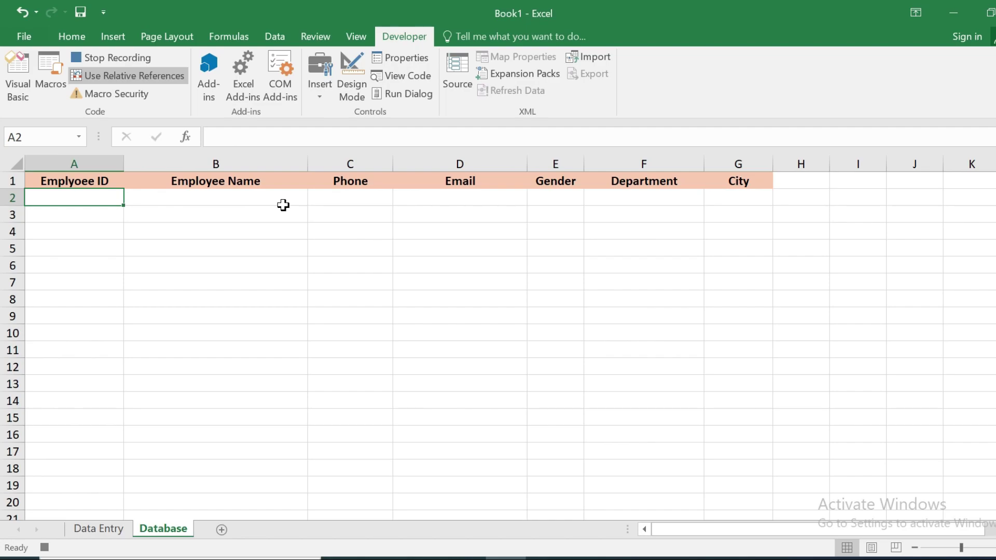
pyautogui.hotkey('ctrl', 'alt', 'v')
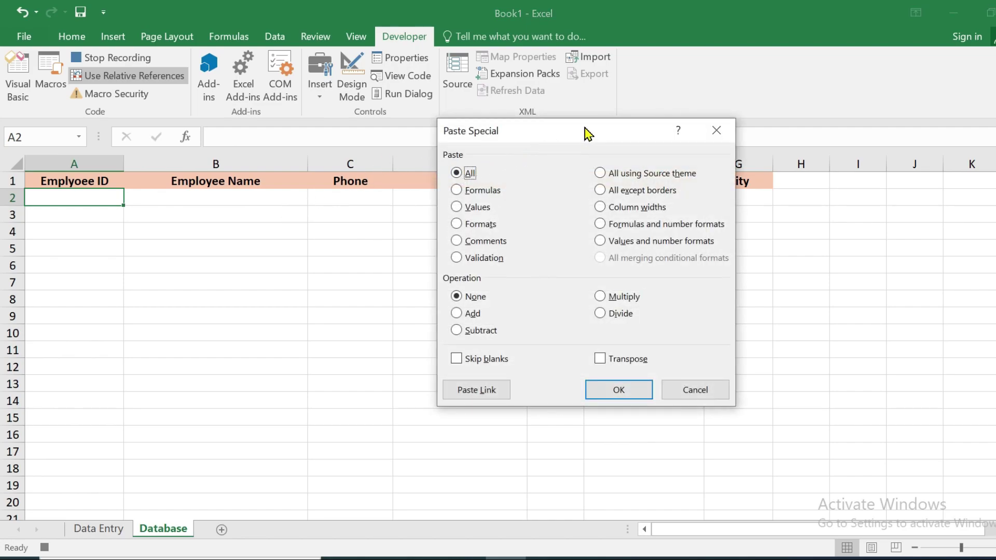
# - Paste the form entries into row 2 as transposed values only
pyautogui.click(459, 208)
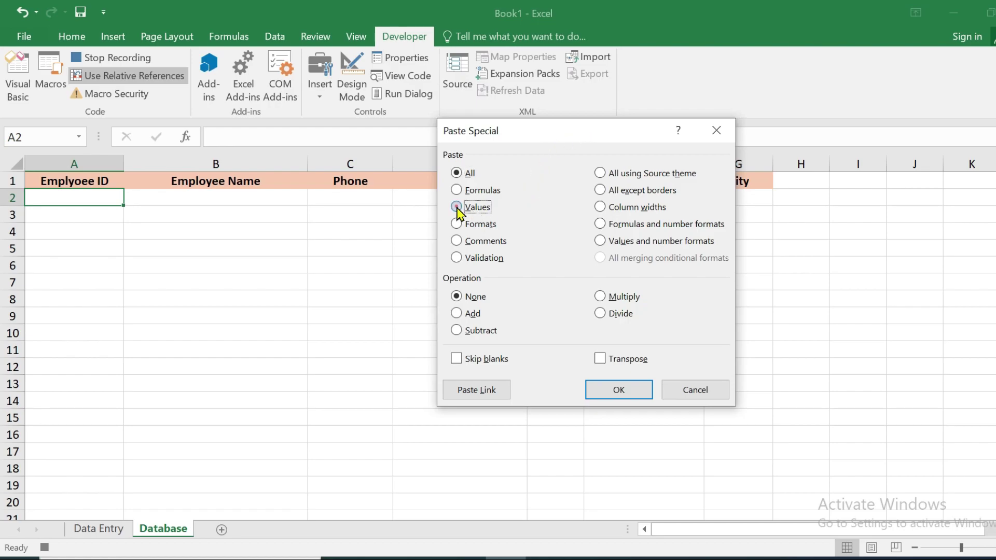
pyautogui.click(601, 358)
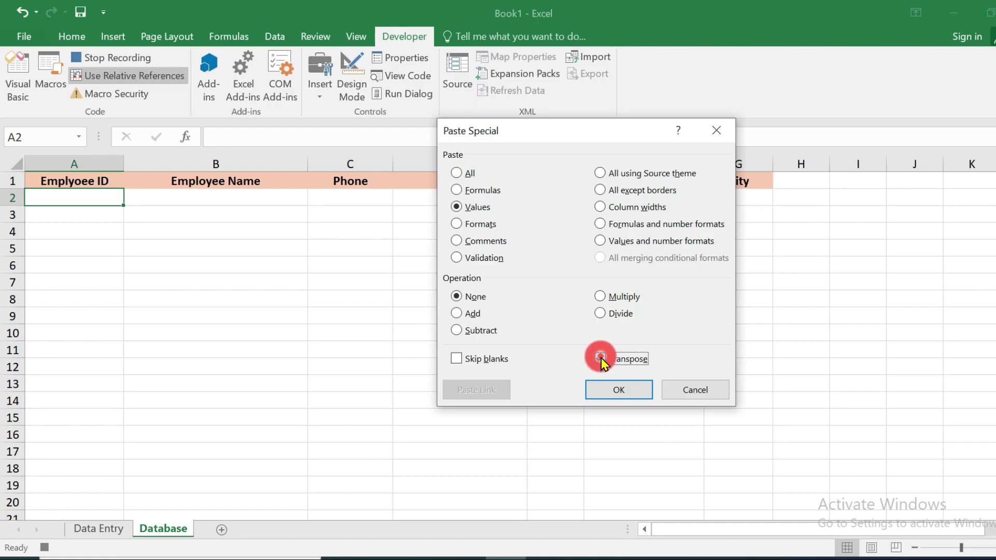
pyautogui.click(625, 394)
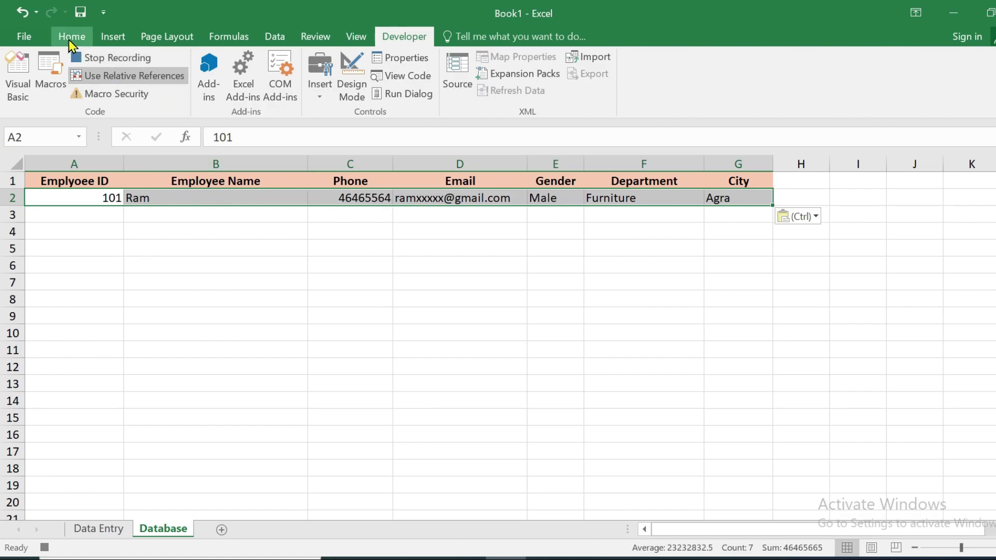
# - Give the new row 2 record All Borders and centre alignment
pyautogui.click(71, 38)
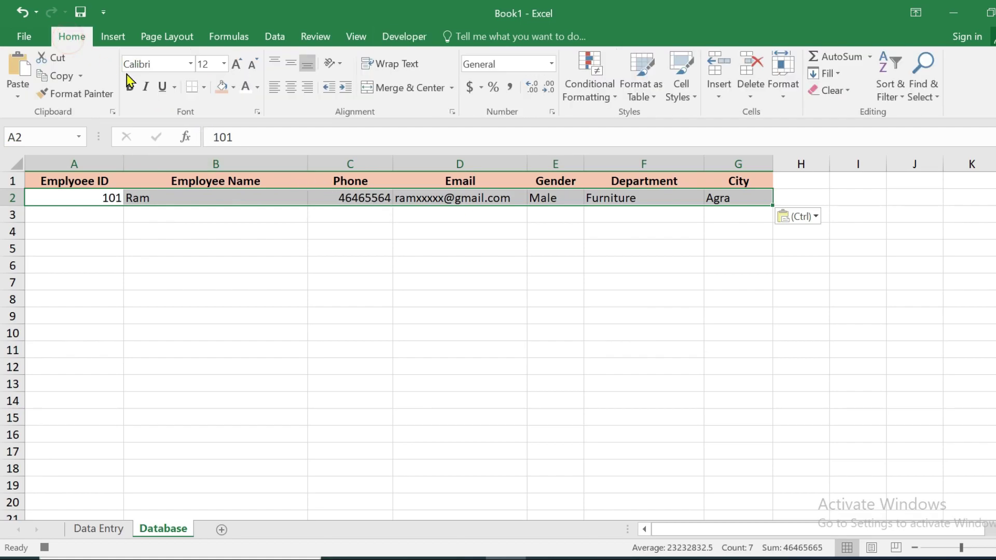
pyautogui.click(204, 87)
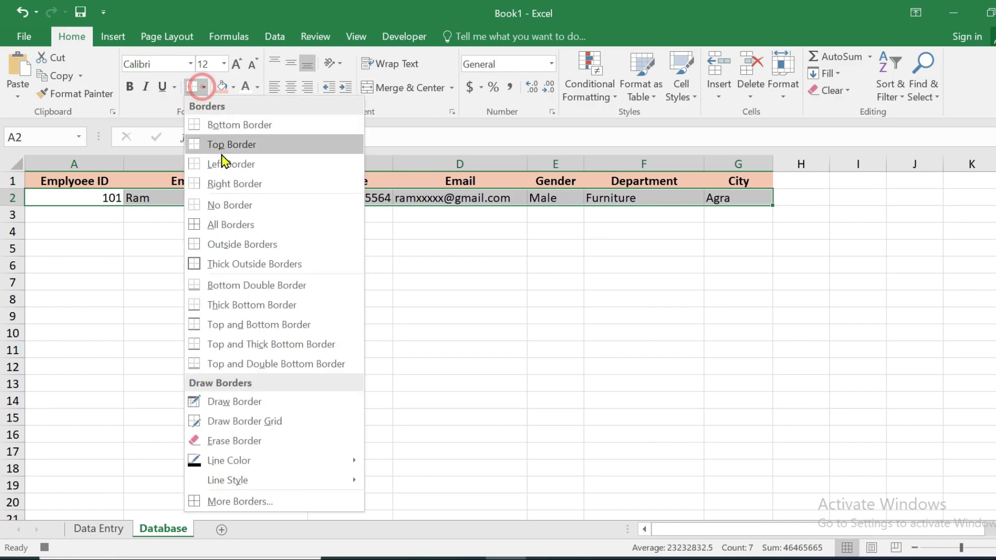
pyautogui.click(235, 225)
pyautogui.click(292, 88)
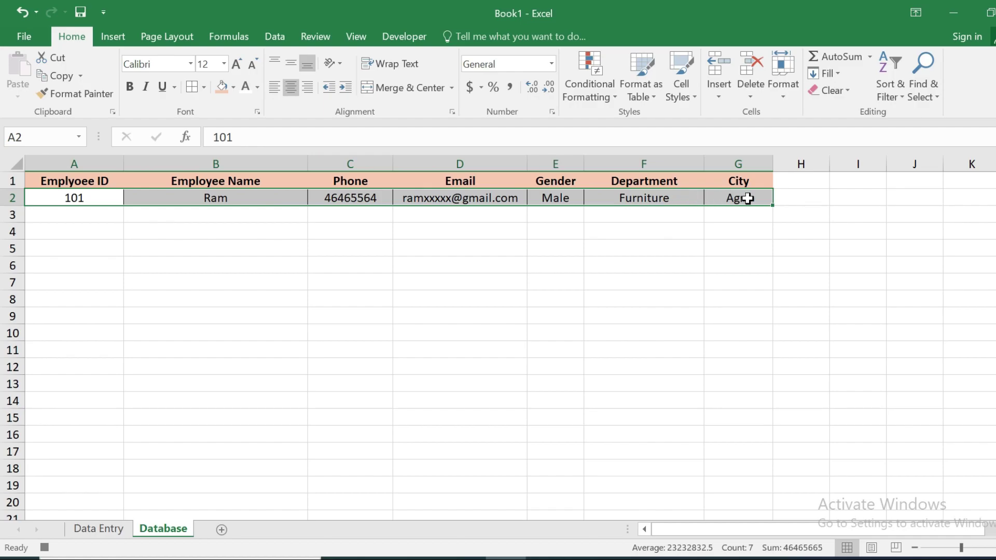
pyautogui.click(789, 201)
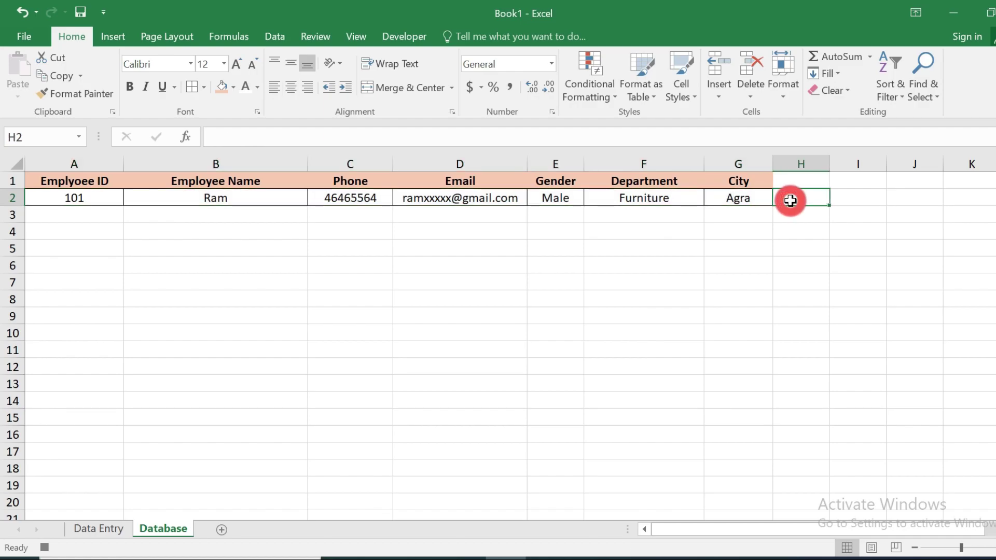
# - Turn off relative references and clear the City, Department and Email fields on Data Entry
pyautogui.click(404, 41)
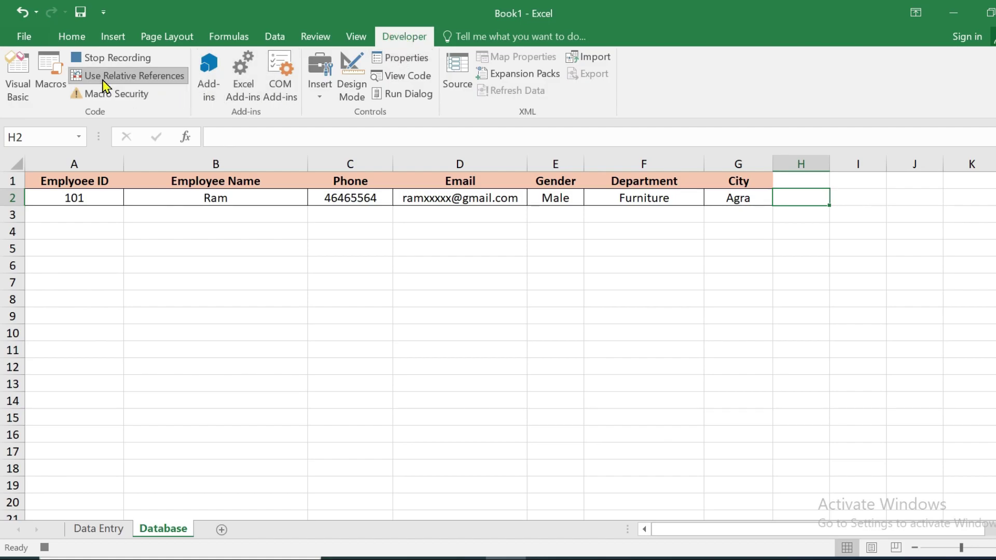
pyautogui.click(152, 77)
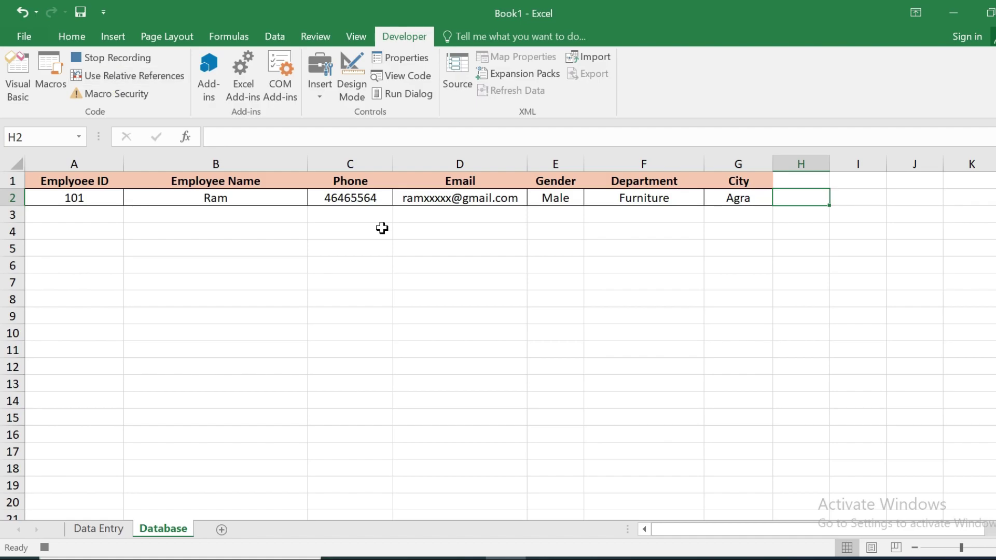
pyautogui.click(104, 530)
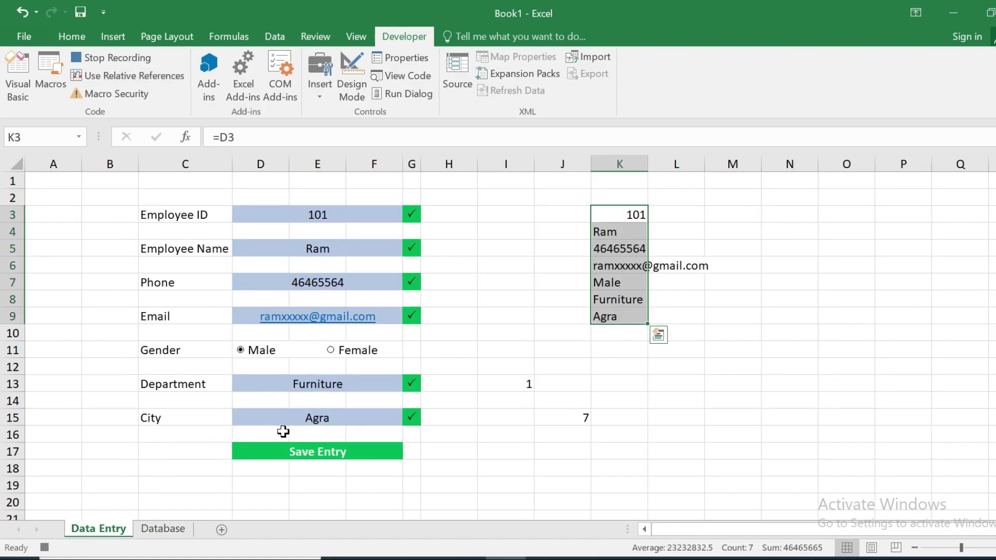
pyautogui.click(341, 418)
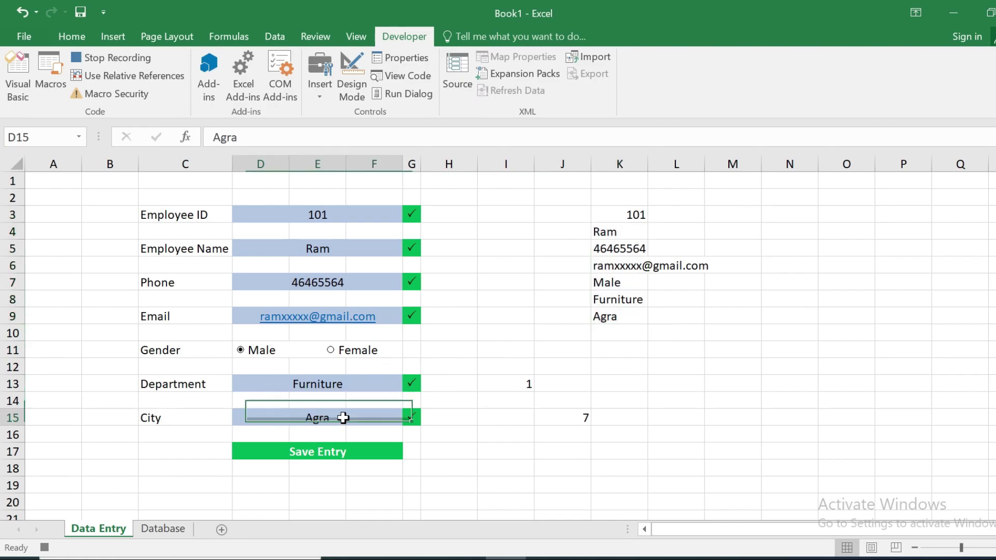
pyautogui.press('Delete')
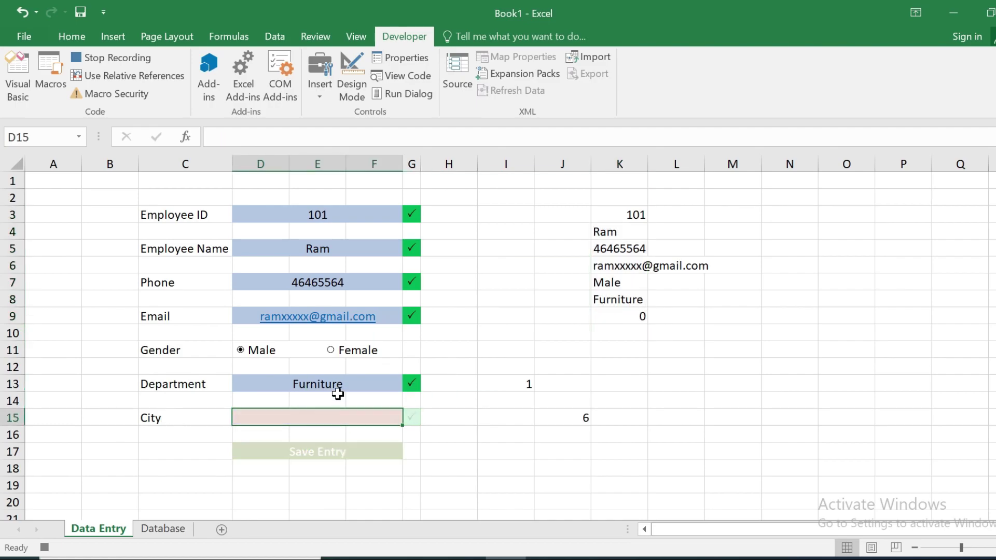
pyautogui.click(350, 384)
pyautogui.press('Delete')
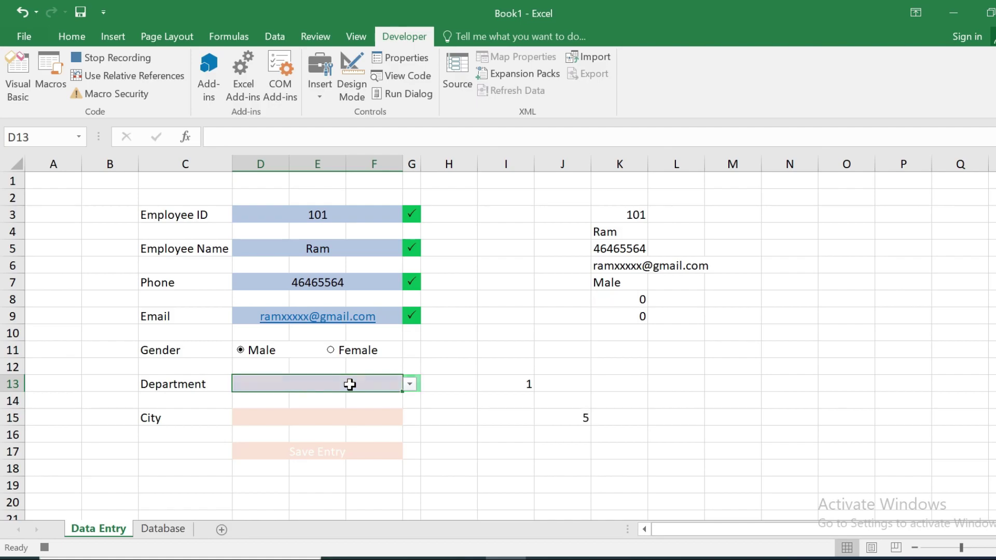
pyautogui.click(386, 313)
pyautogui.press('Delete')
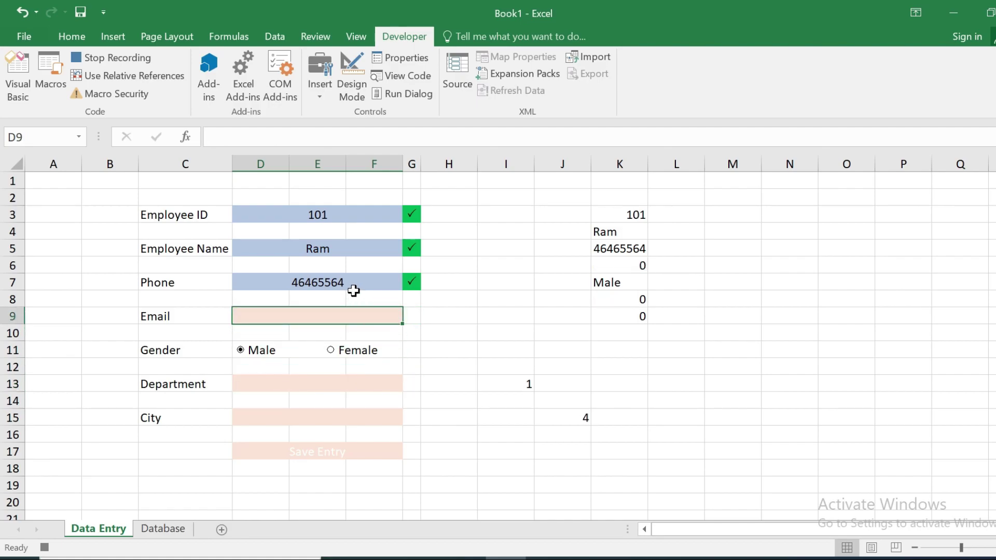
# - Clear the Phone, Employee Name and Employee ID fields, then stop the macro recording
pyautogui.click(358, 280)
pyautogui.press('Delete')
pyautogui.click(348, 248)
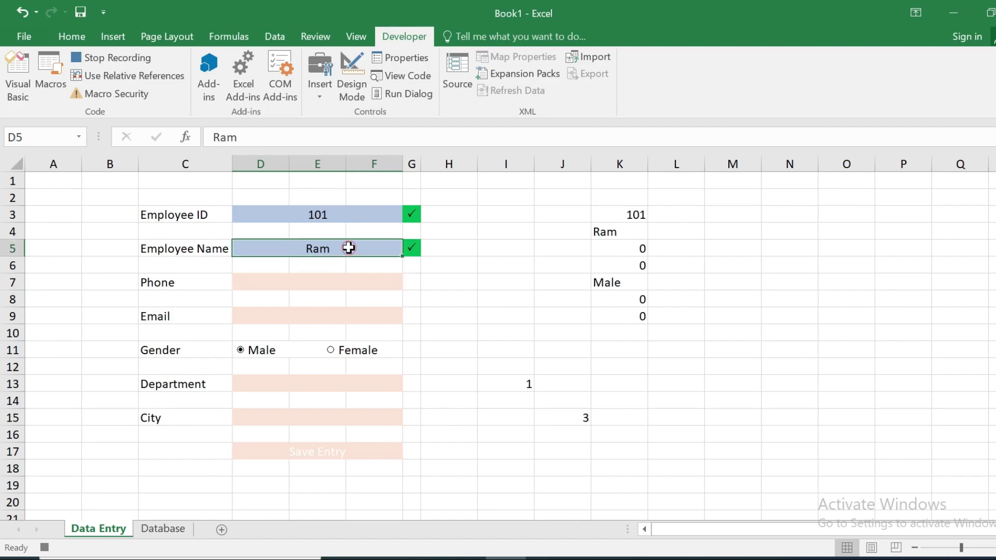
pyautogui.press('Delete')
pyautogui.click(339, 212)
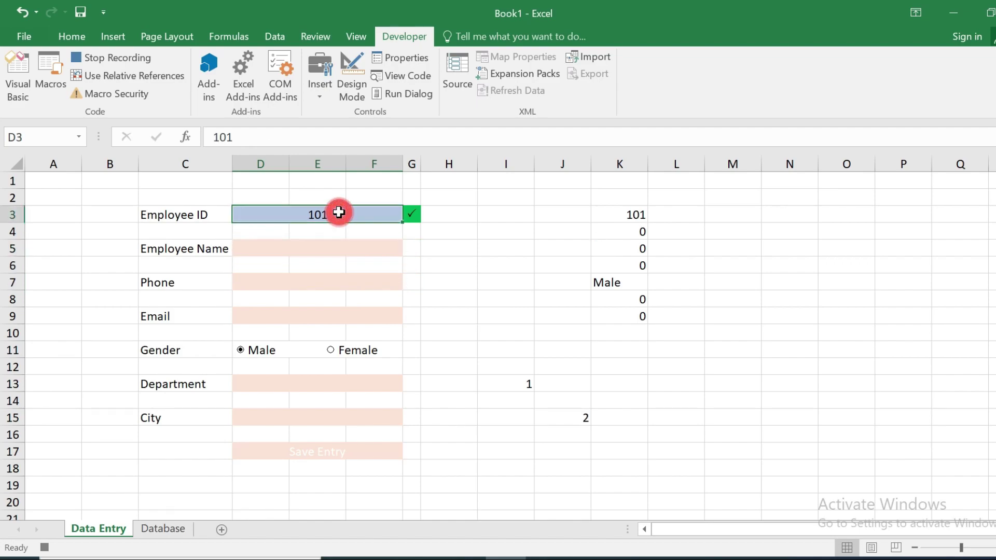
pyautogui.press('Delete')
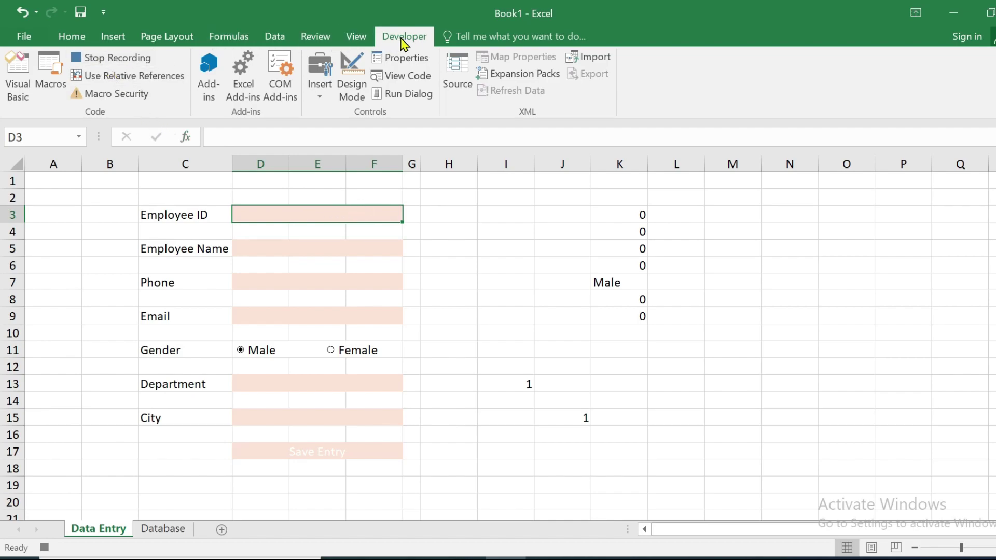
pyautogui.click(119, 58)
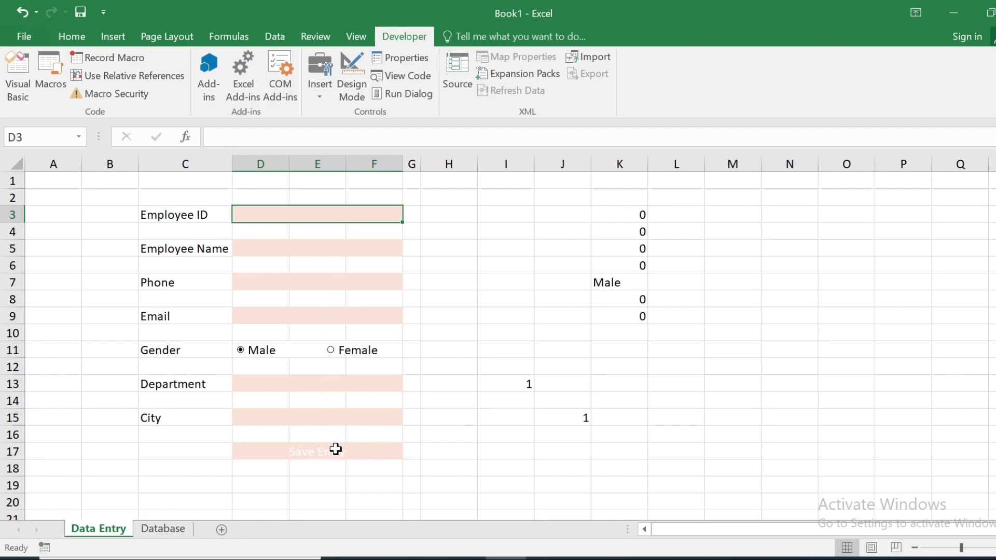
pyautogui.click(163, 532)
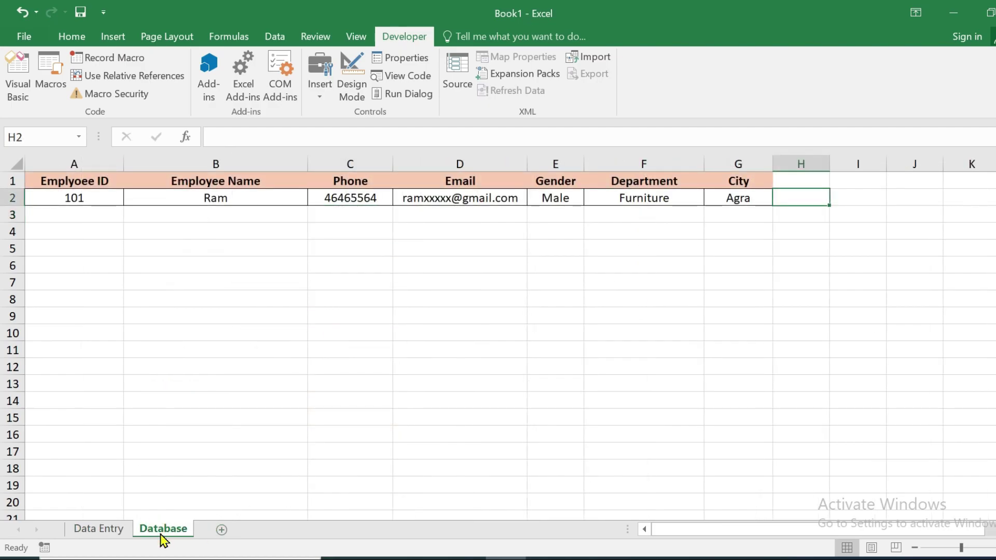
# - Enter employee ID 102 with the employee's name, phone number and email on the form
pyautogui.click(108, 531)
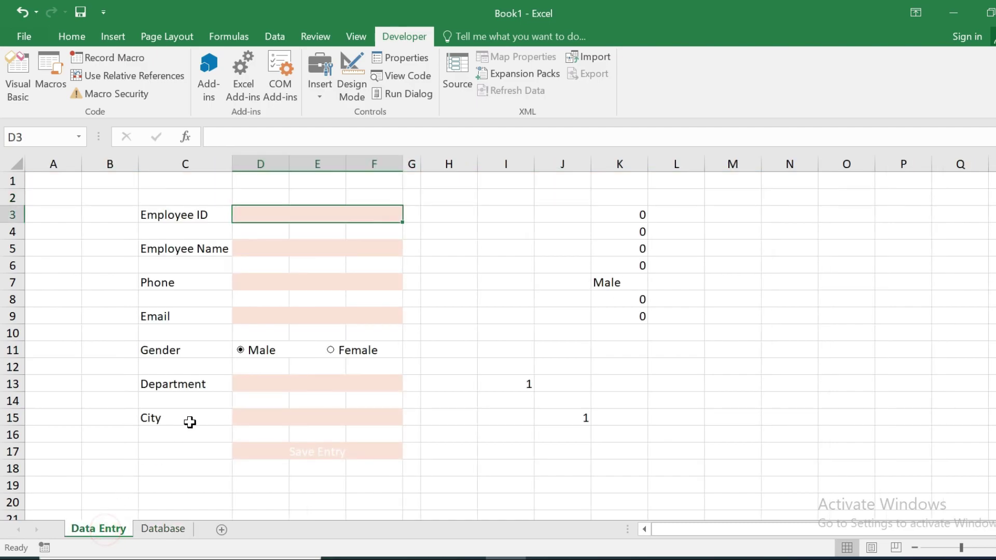
pyautogui.write('102')
pyautogui.press('Return')
pyautogui.press('Return')
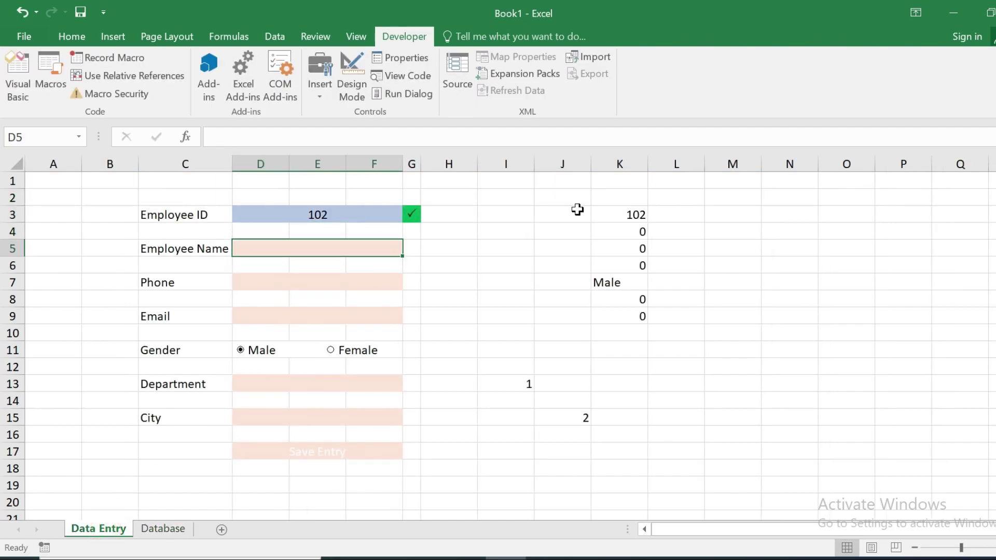
pyautogui.write('Shyam')
pyautogui.press('Return')
pyautogui.press('Return')
pyautogui.write('465')
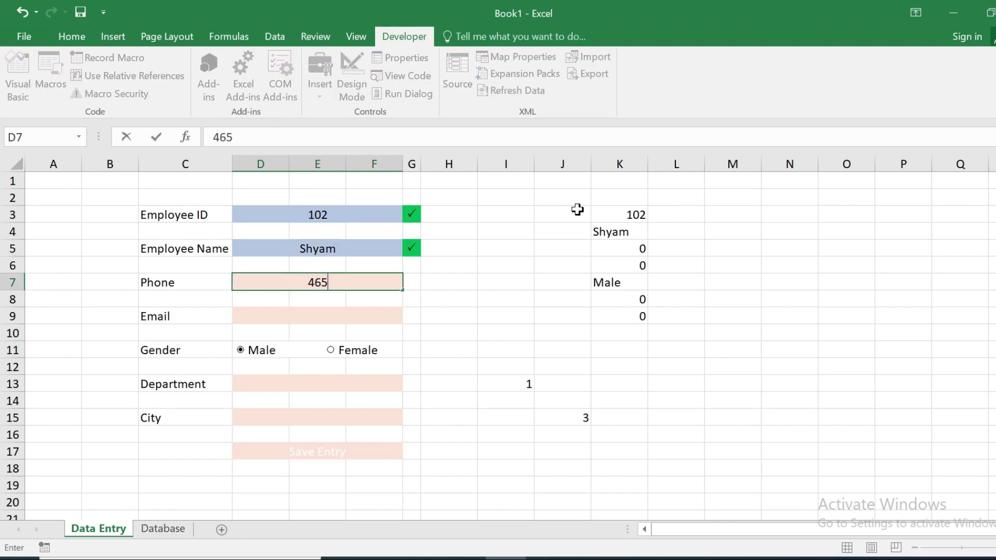
pyautogui.write('6546546')
pyautogui.press('Return')
pyautogui.press('Return')
pyautogui.write('shyaxxx@g')
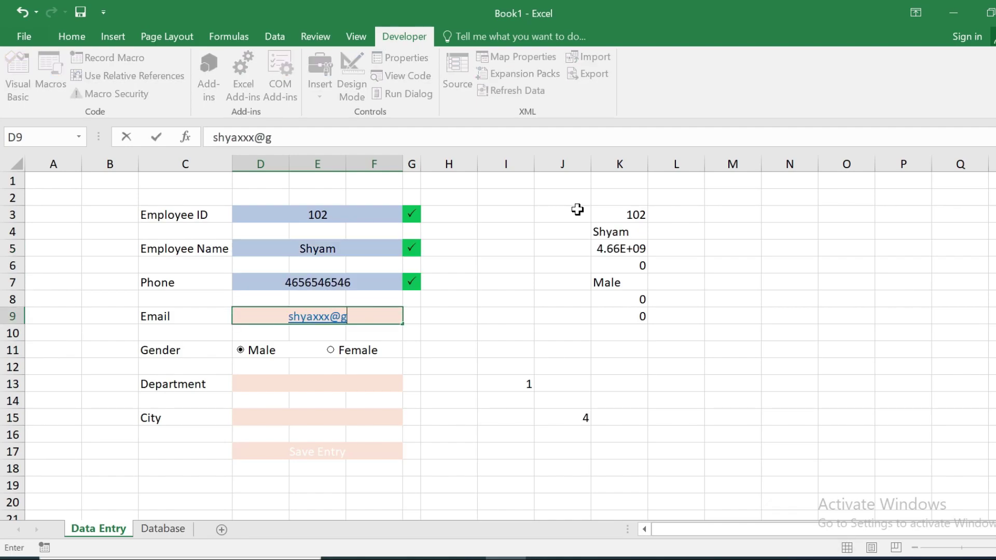
pyautogui.write('mail.com')
# - Set the department to MIS and the city to Sikar
pyautogui.click(254, 382)
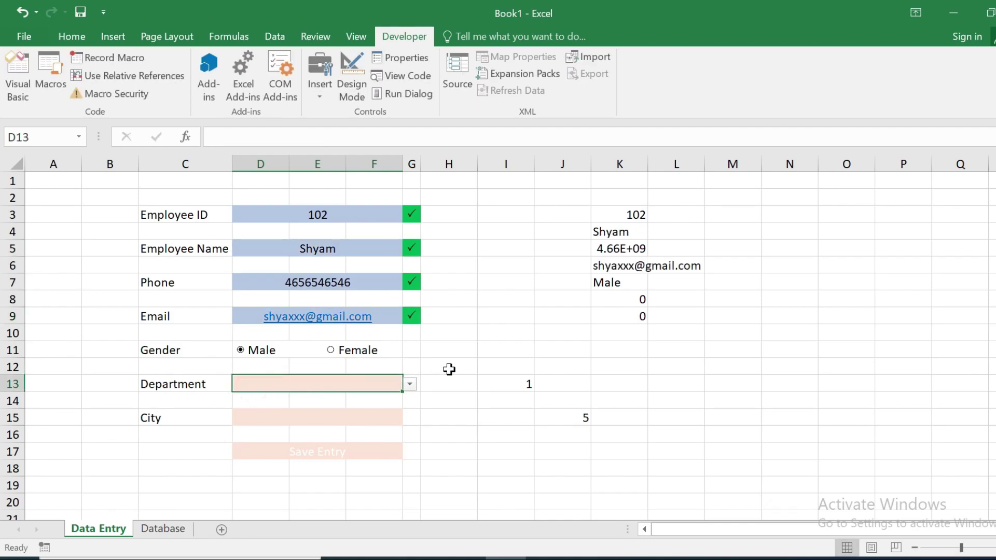
pyautogui.click(408, 382)
pyautogui.click(302, 434)
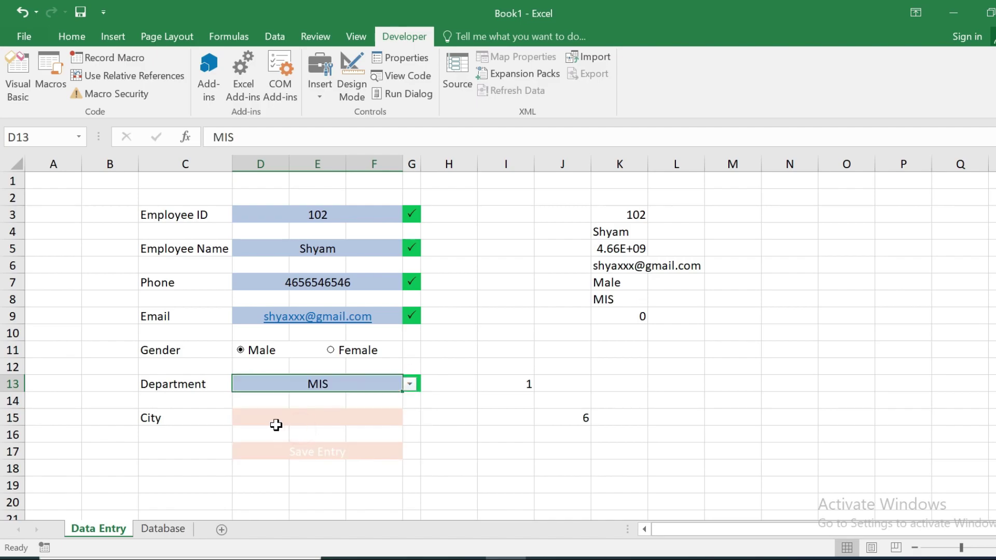
pyautogui.click(275, 422)
pyautogui.write('Sikar')
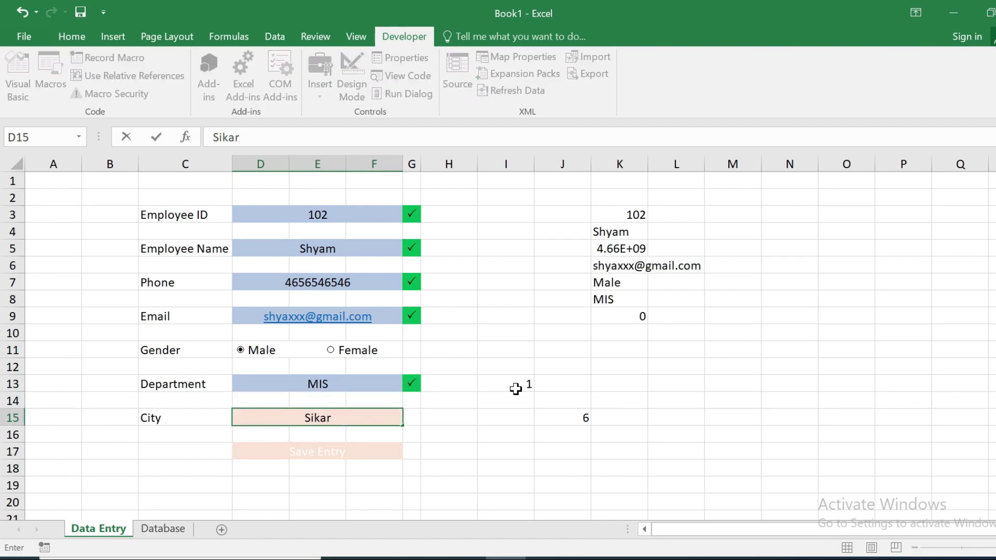
pyautogui.press('Return')
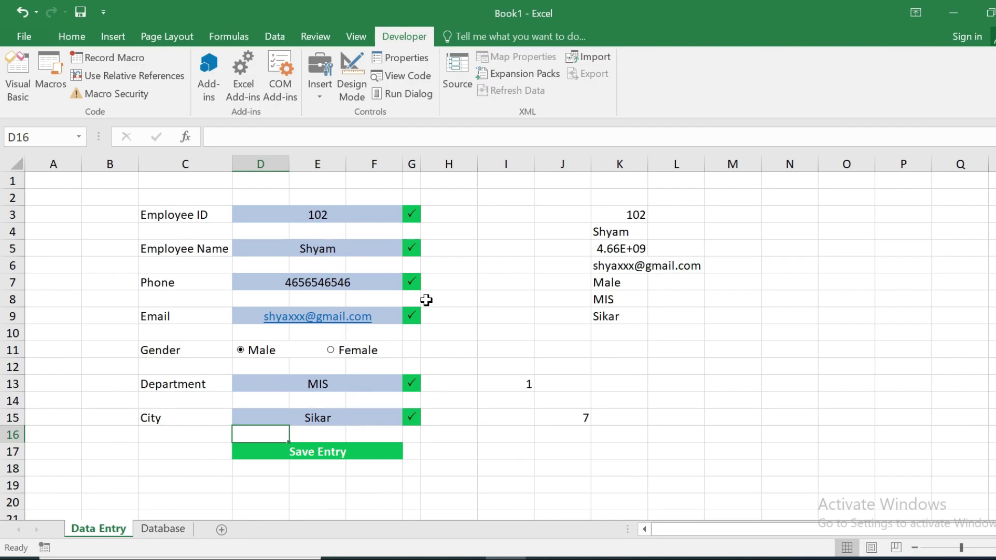
# - Run the Dataentry macro from View > Macros and check the new row on Database
pyautogui.click(358, 39)
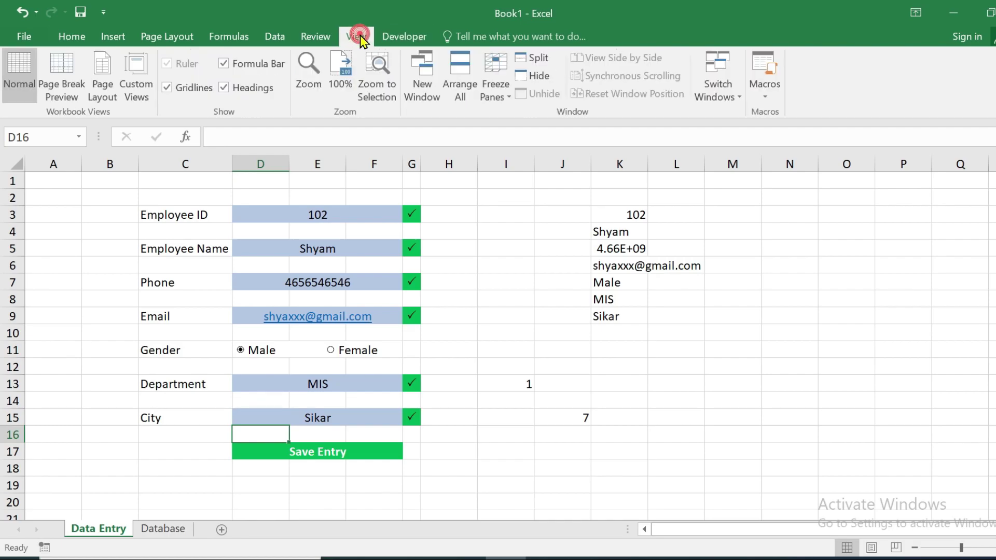
pyautogui.click(769, 99)
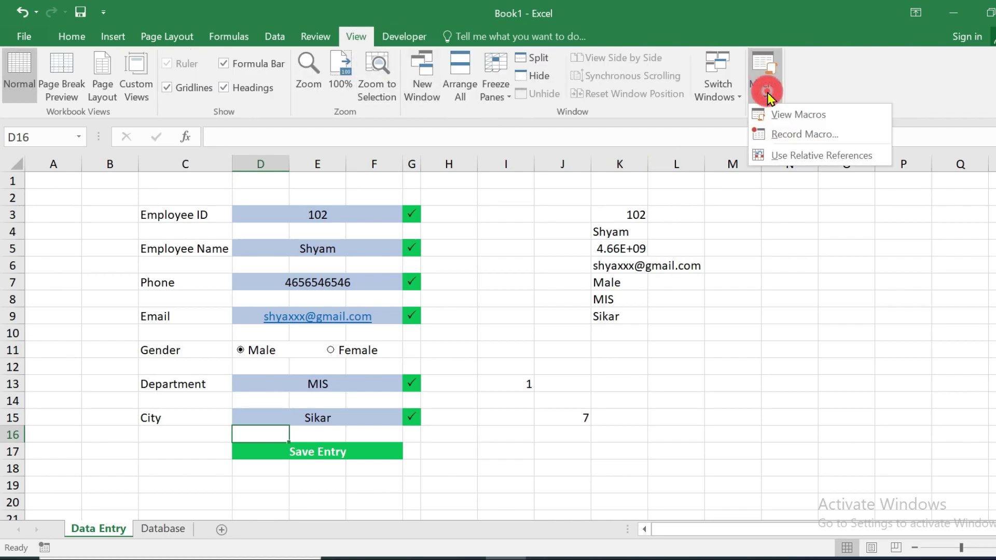
pyautogui.click(798, 114)
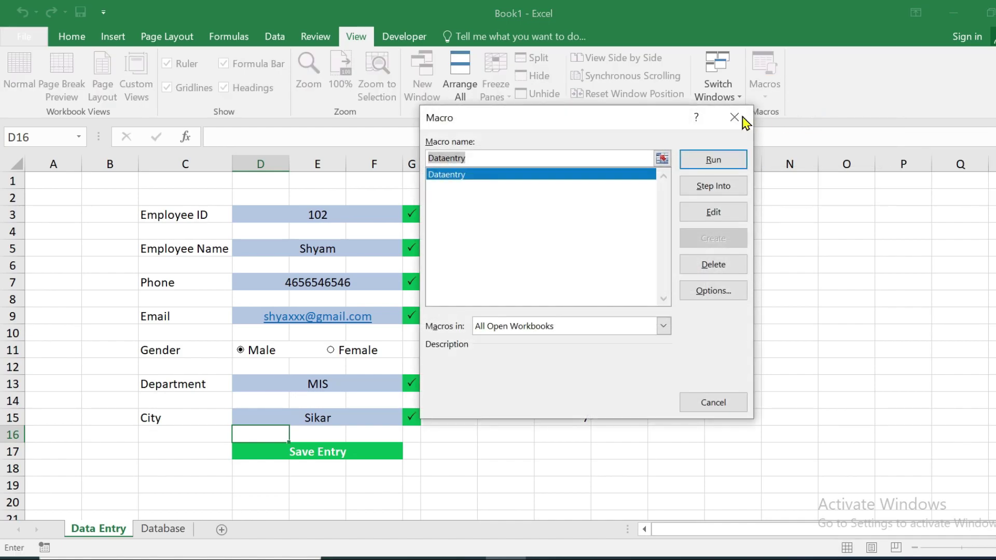
pyautogui.moveTo(596, 119); pyautogui.dragTo(677, 140)
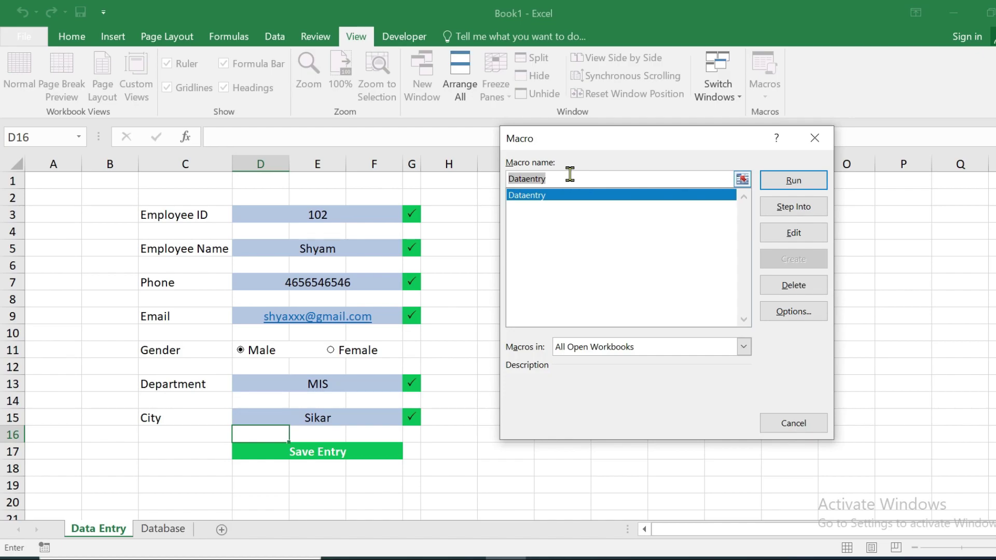
pyautogui.click(544, 200)
pyautogui.click(793, 181)
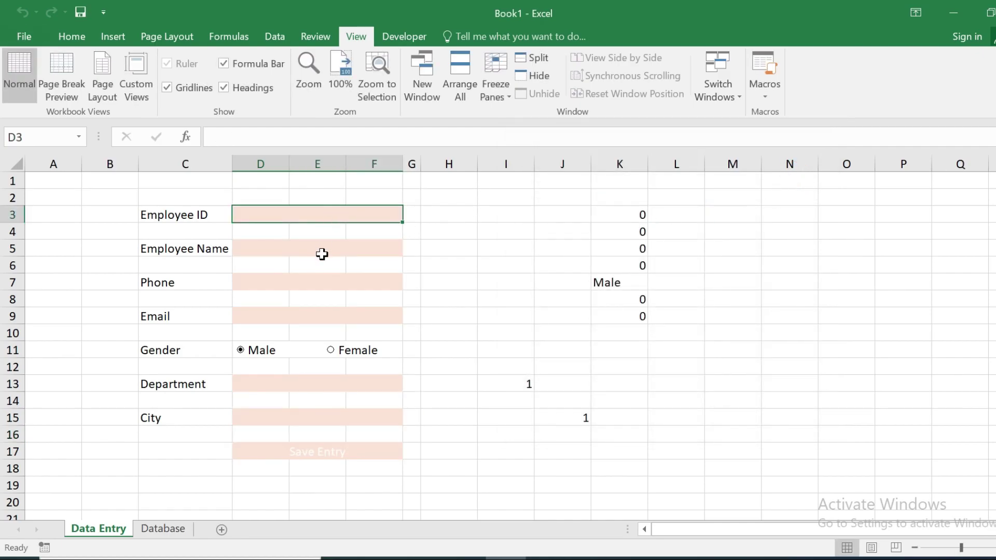
pyautogui.click(164, 530)
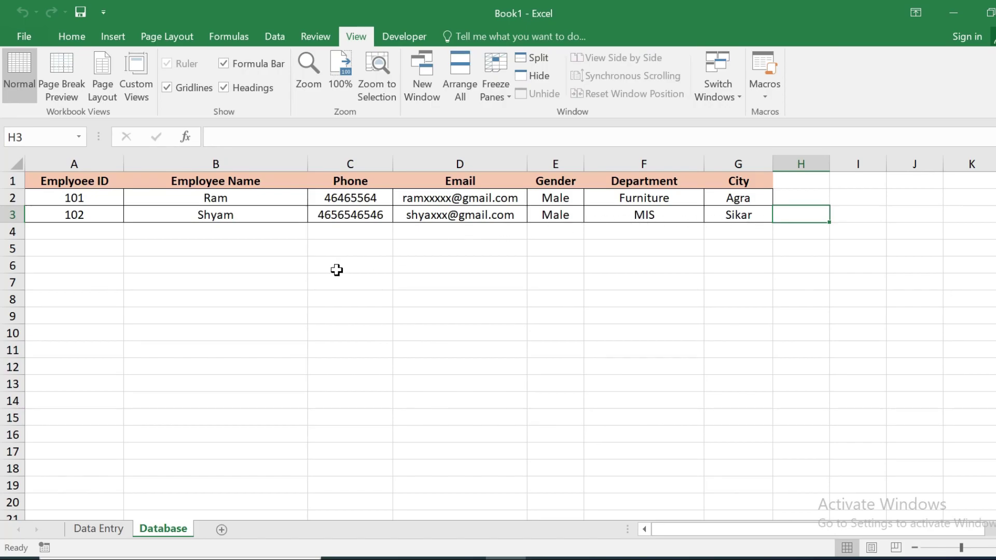
# - Enter employee ID 103 with the employee's name, phone number and email on Data Entry
pyautogui.click(99, 529)
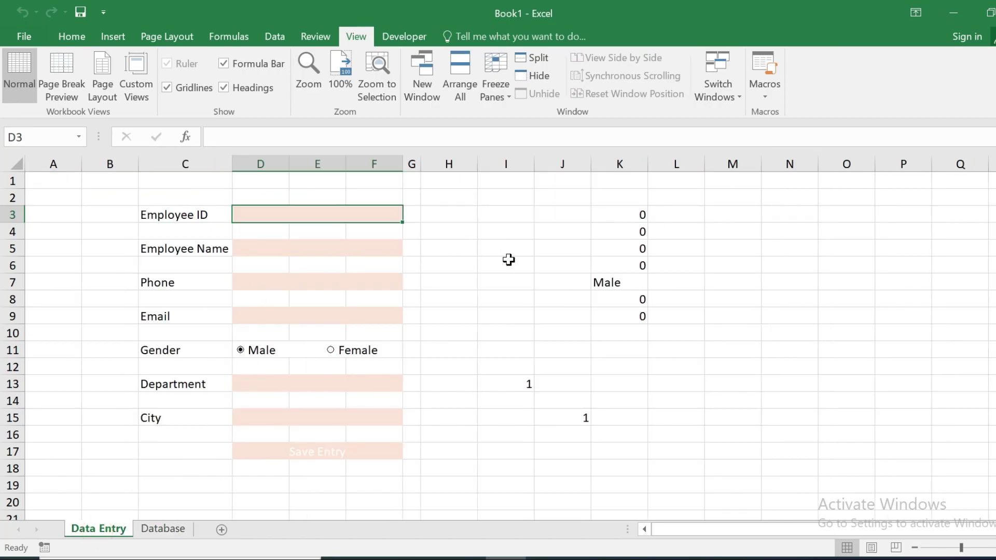
pyautogui.write('103')
pyautogui.press('Return')
pyautogui.write('Mohan')
pyautogui.press('Return')
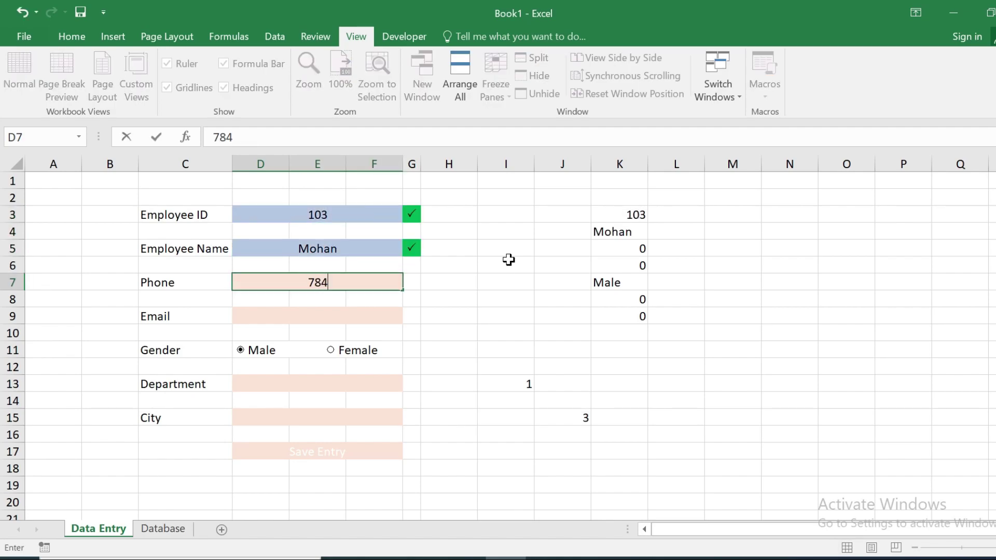
pyautogui.press('Return')
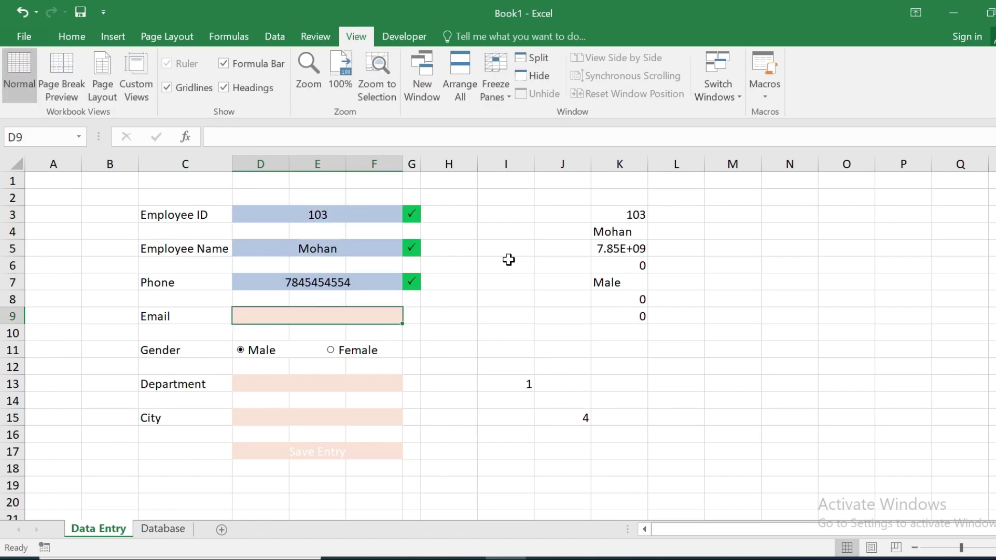
pyautogui.write('mohanxxxx@gmail.com')
pyautogui.press('Return')
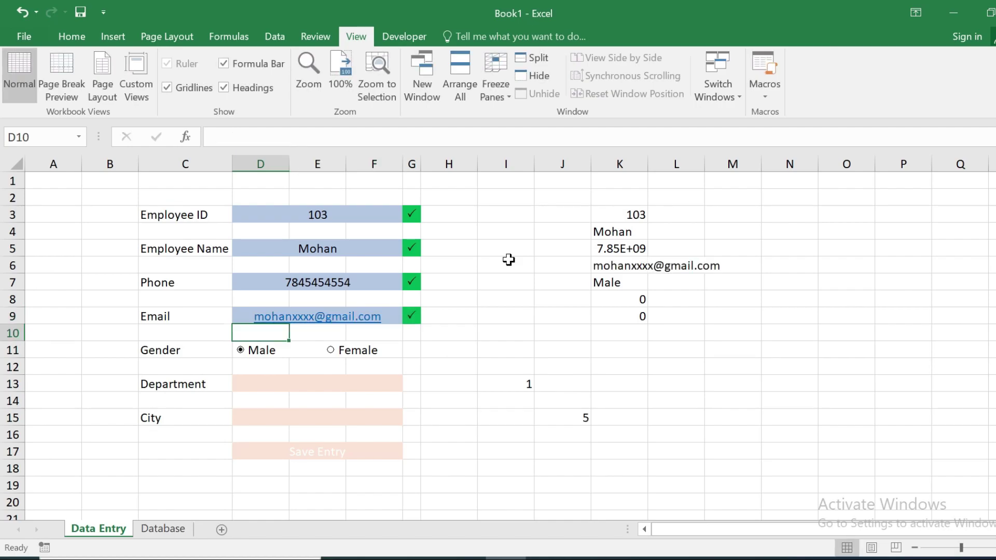
# - Set the department to Furniture and the city to Jaipur
pyautogui.click(262, 383)
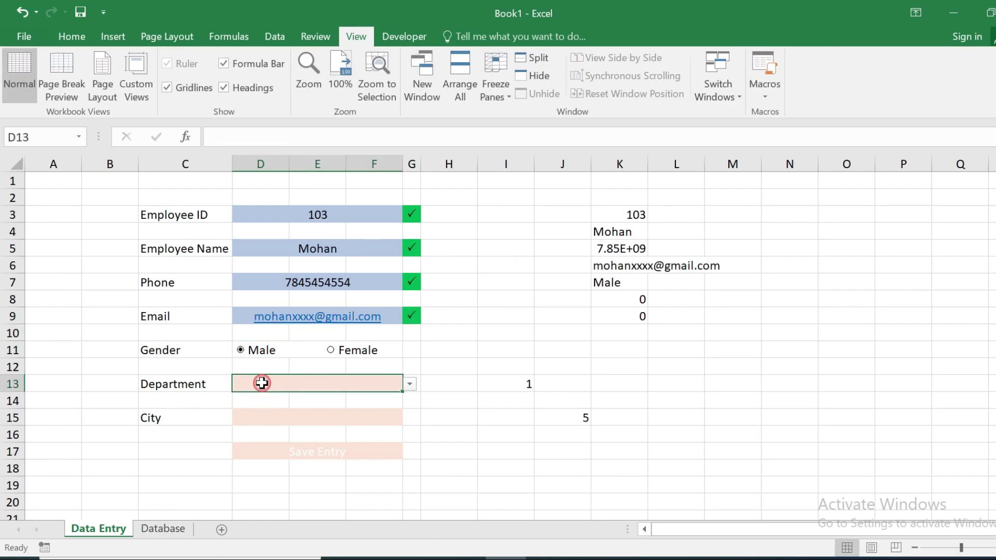
pyautogui.click(410, 383)
pyautogui.click(285, 422)
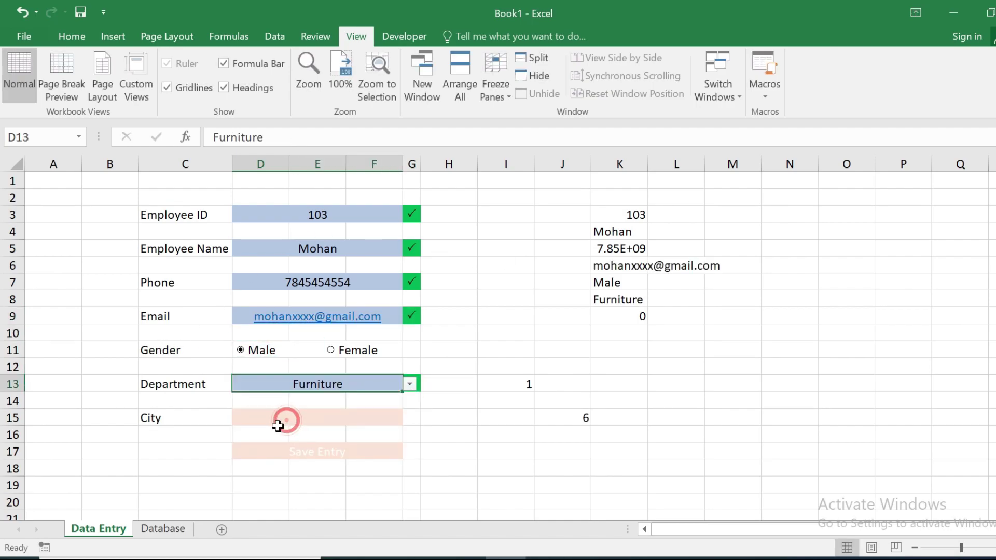
pyautogui.click(278, 425)
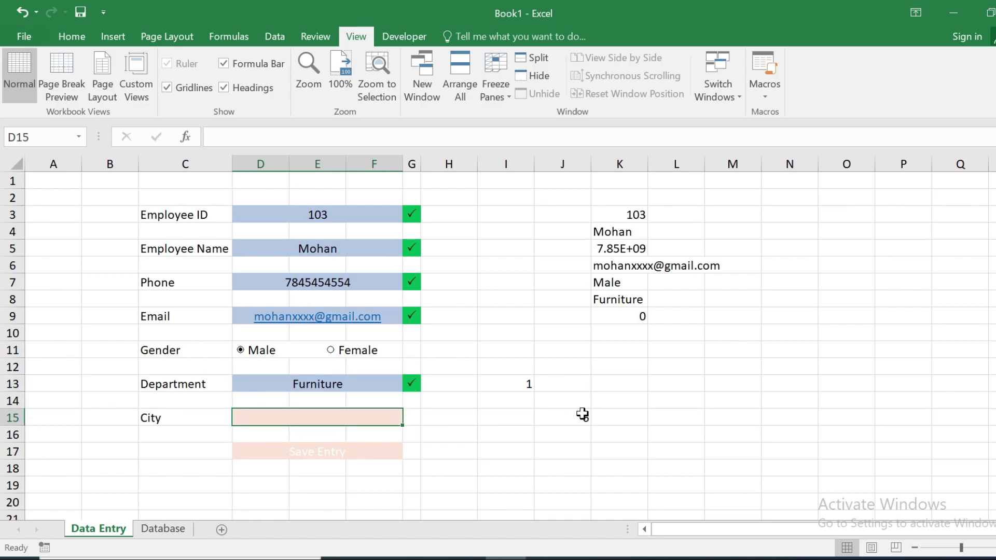
pyautogui.write('Jaipur')
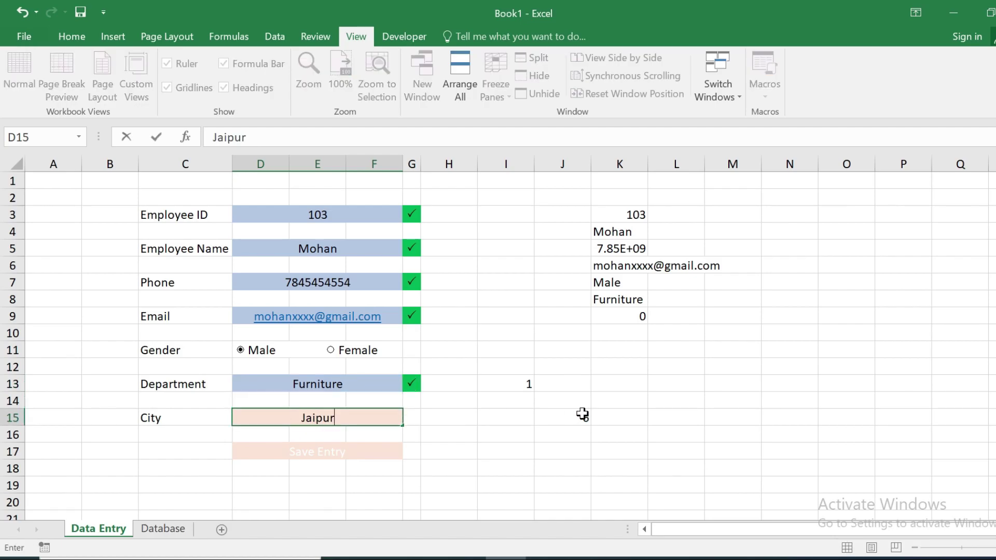
pyautogui.press('Return')
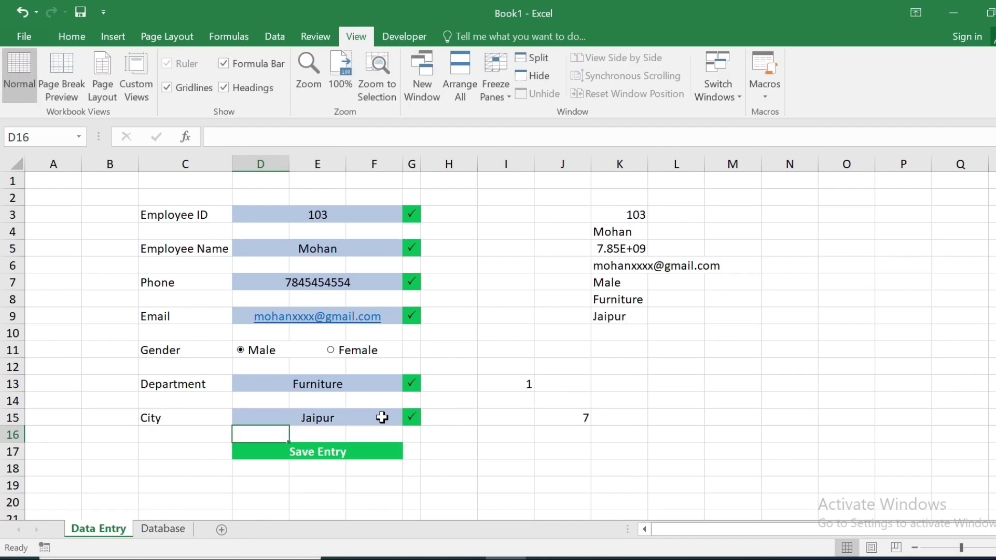
# - Move the Save Entry row from row 17 to row 27 and copy cell D27
pyautogui.click(12, 452)
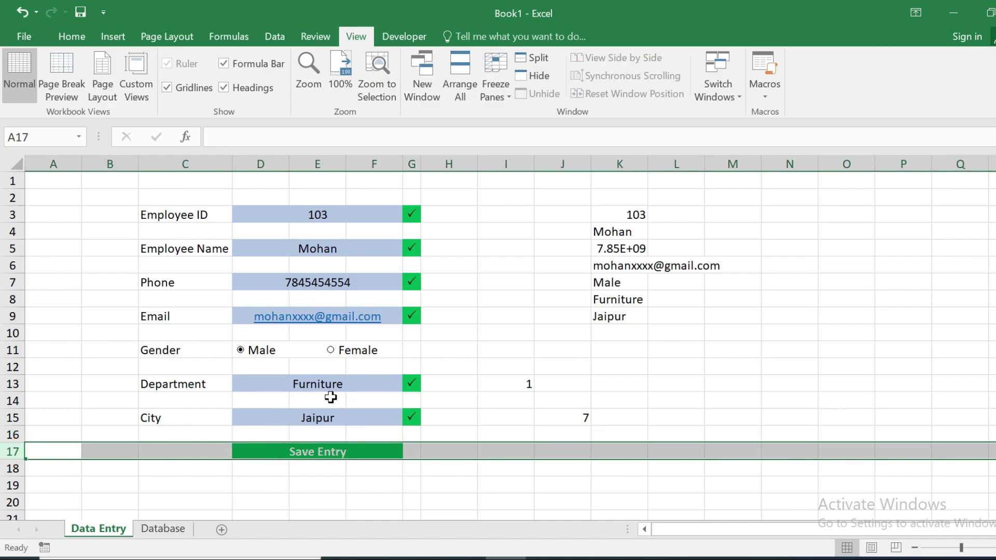
pyautogui.hotkey('ctrl', 'c')
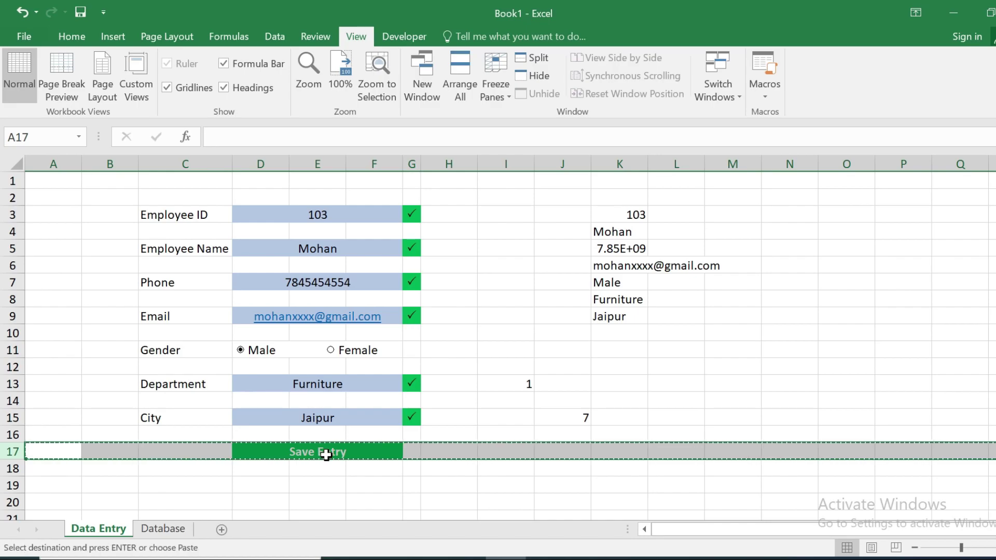
pyautogui.scroll(-1, 331, 452)
pyautogui.scroll(-1, 330, 452)
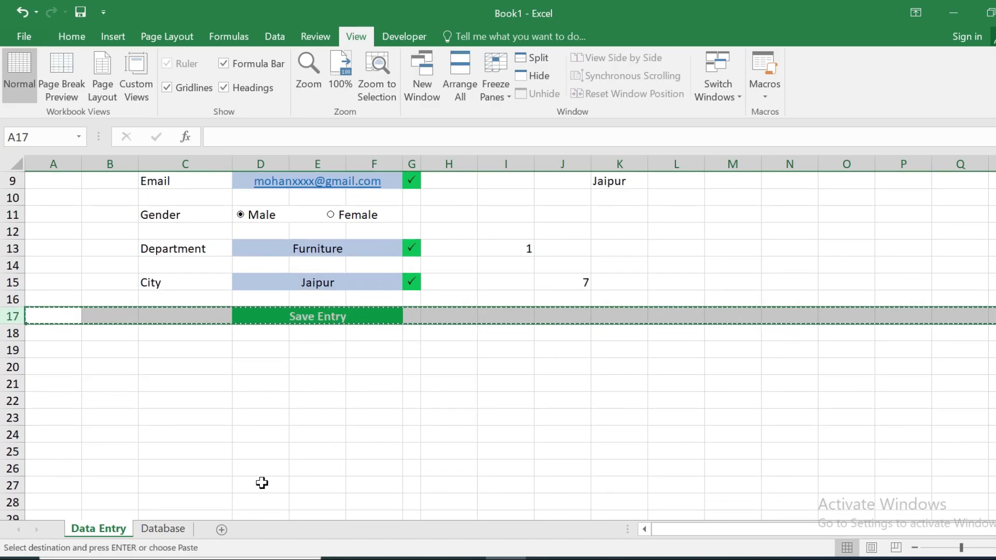
pyautogui.click(42, 486)
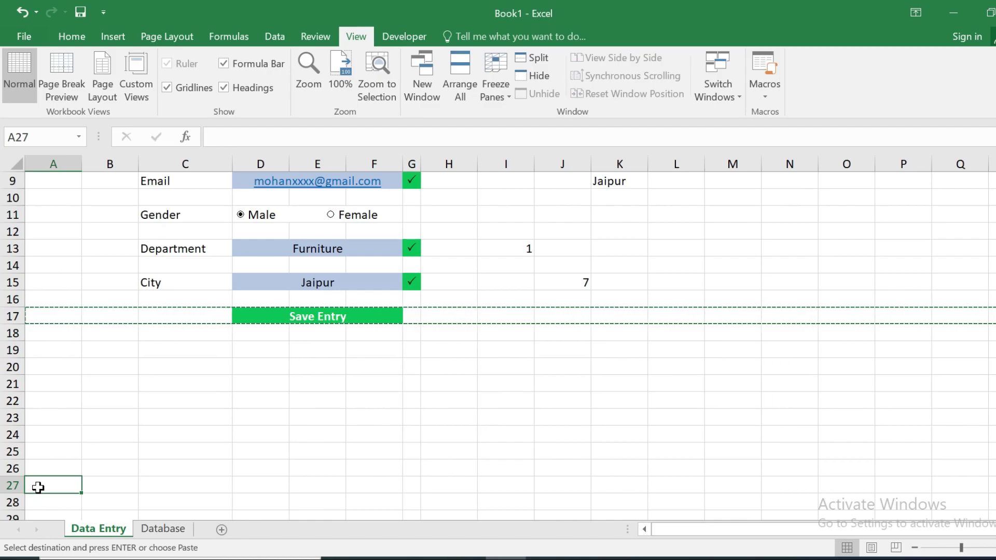
pyautogui.hotkey('ctrl', 'v')
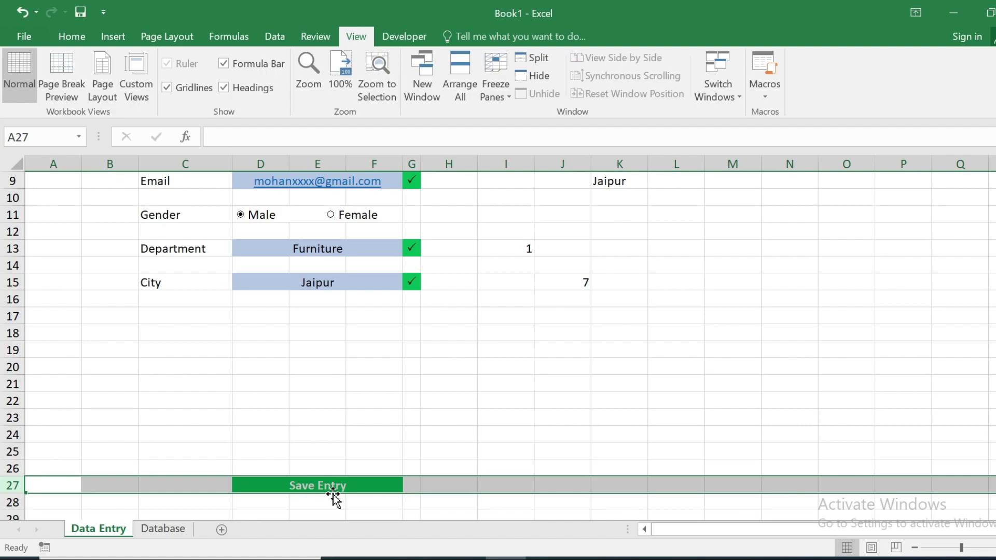
pyautogui.click(352, 485)
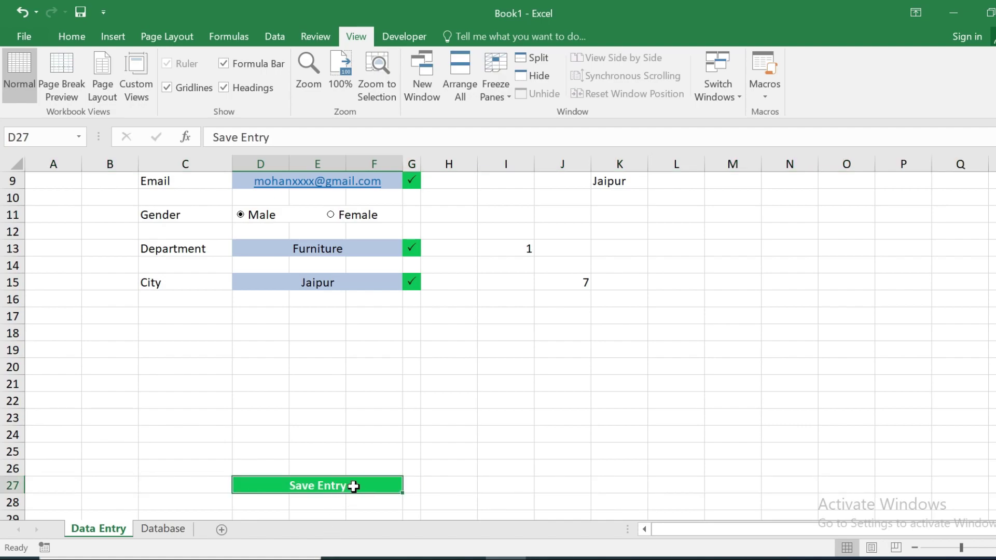
pyautogui.hotkey('ctrl', 'c')
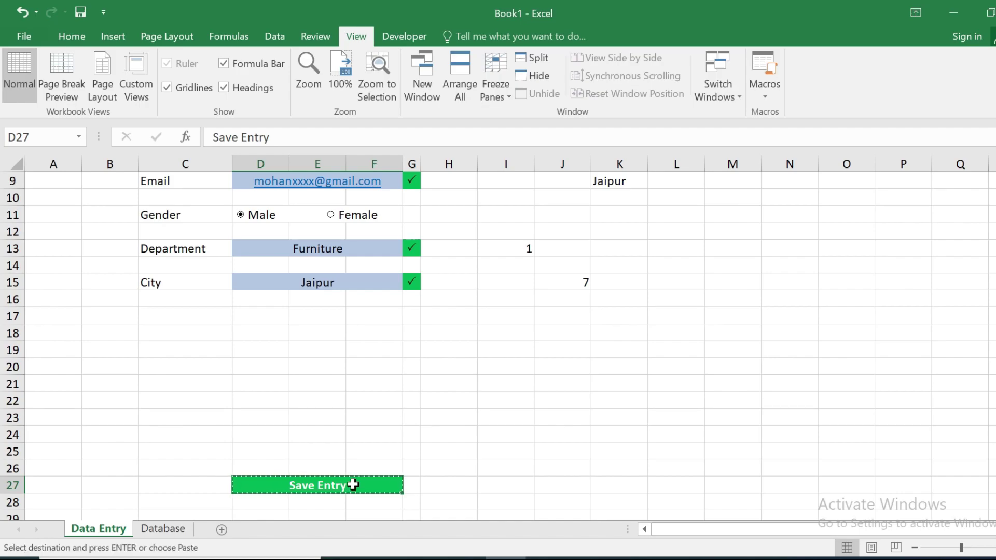
# - Paste the copied cell as a linked picture and drag it up to row 17 below City
pyautogui.click(72, 38)
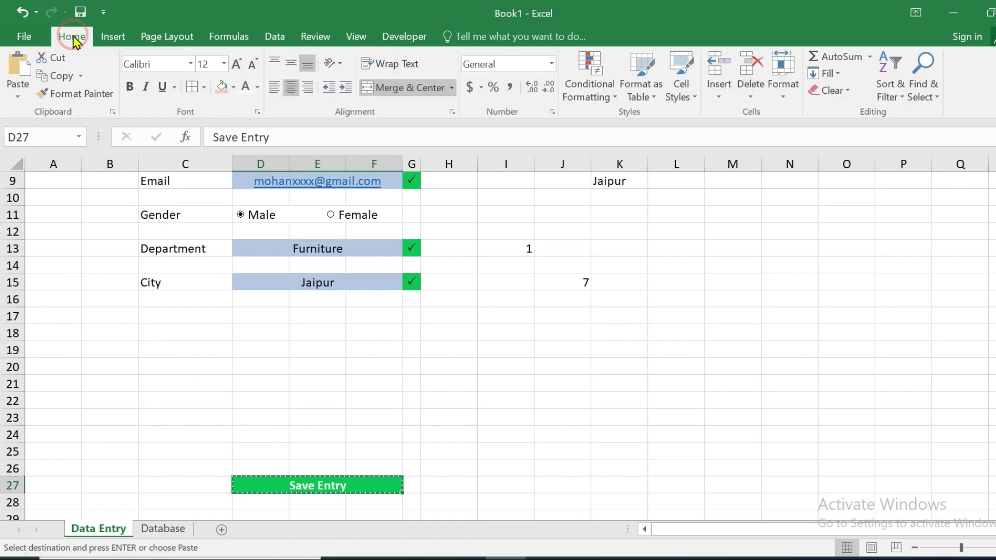
pyautogui.click(18, 96)
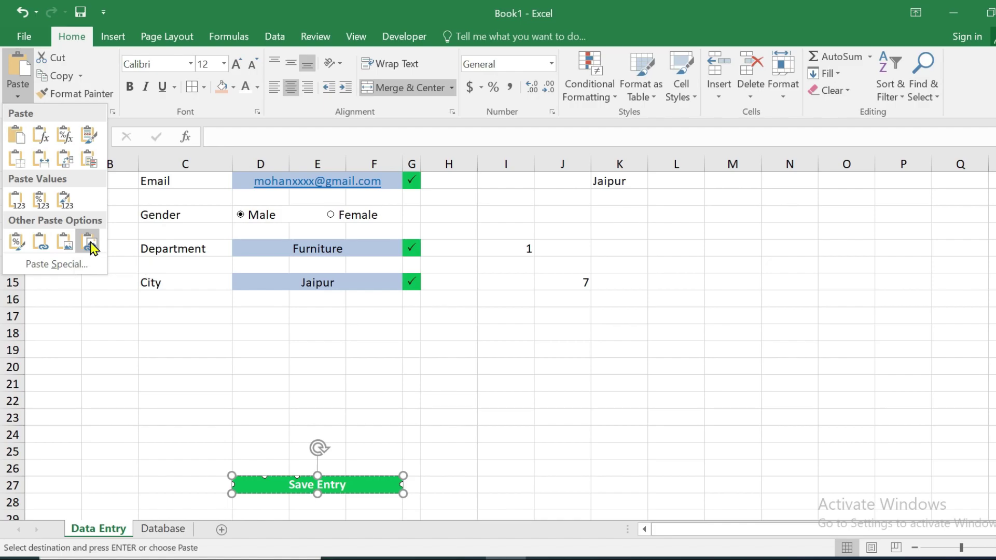
pyautogui.click(91, 248)
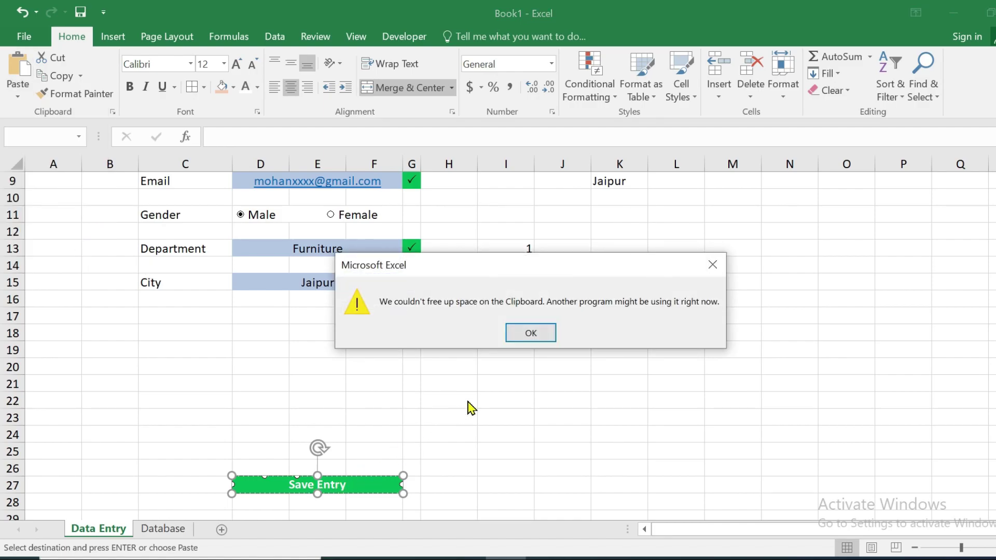
pyautogui.click(534, 336)
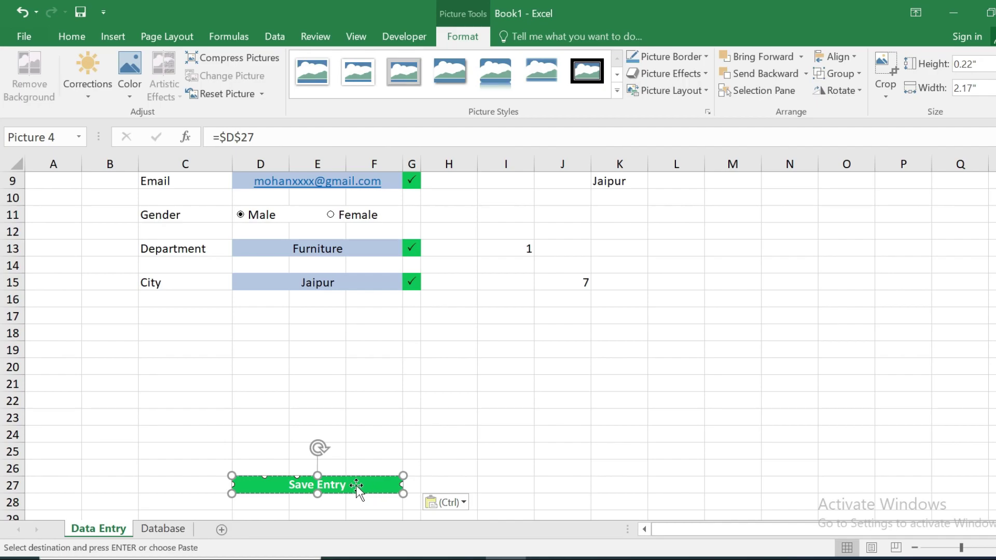
pyautogui.moveTo(356, 485); pyautogui.dragTo(346, 313)
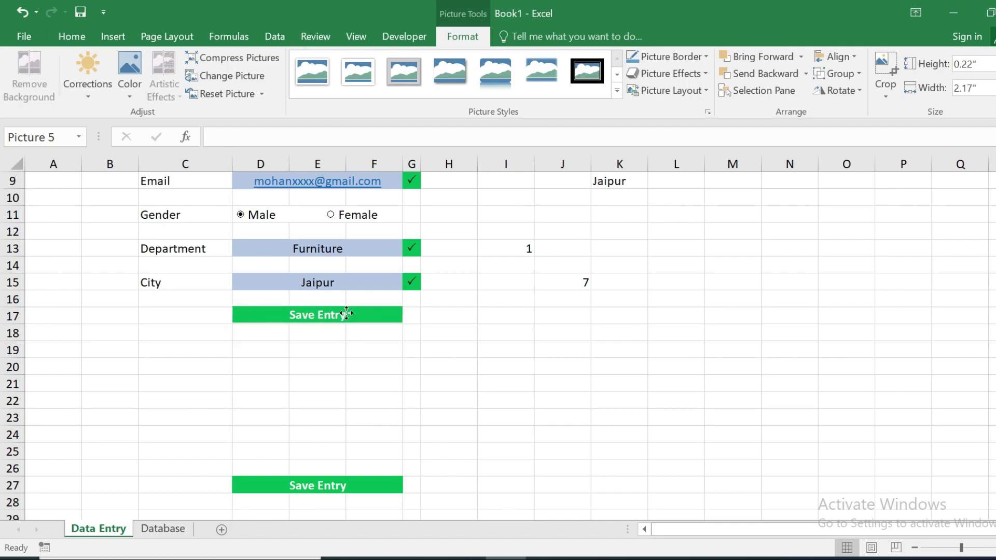
# - Nudge the Save Entry picture down and apply the Drop Shadow Rectangle picture style
pyautogui.press('Down')
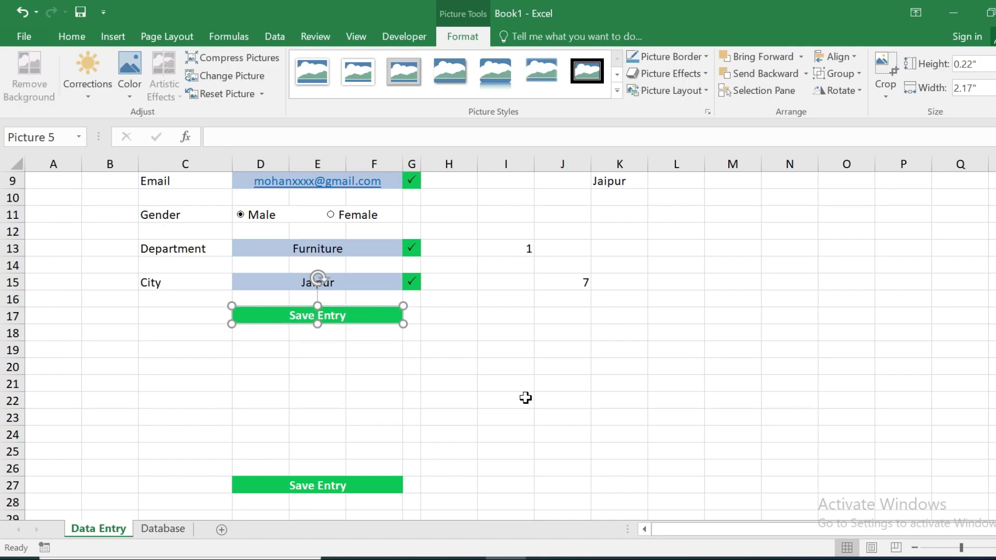
pyautogui.press('Down')
pyautogui.scroll(1, 377, 385)
pyautogui.scroll(2, 377, 385)
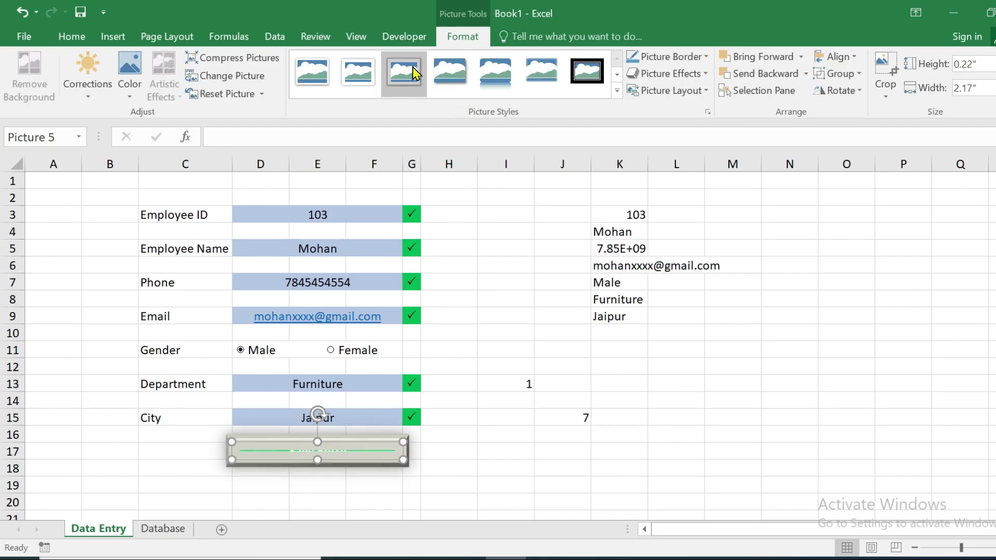
pyautogui.click(617, 90)
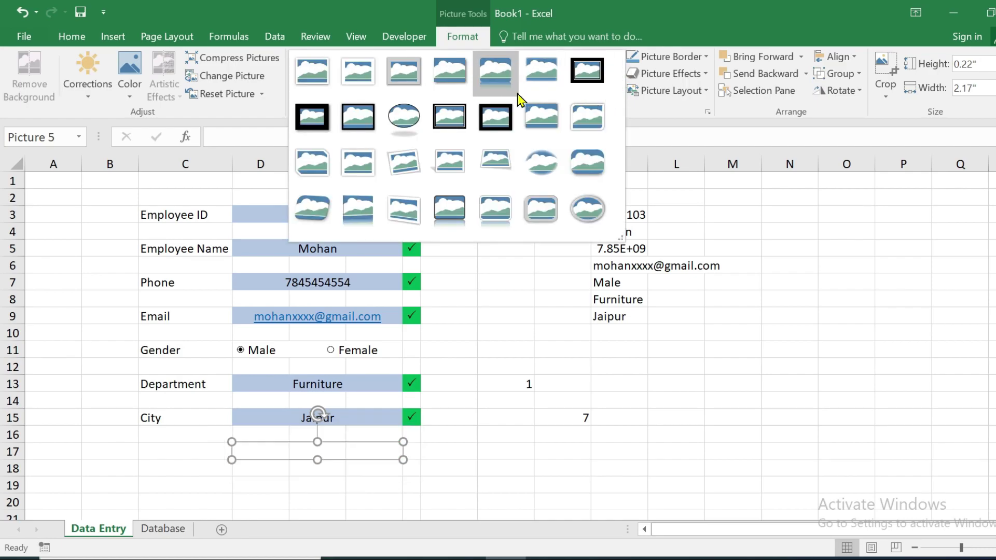
pyautogui.click(444, 69)
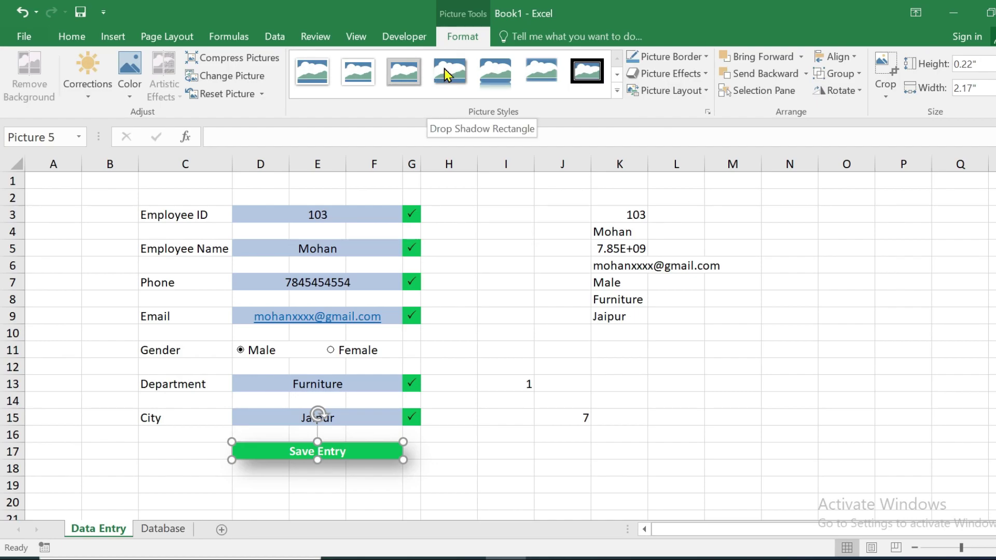
# - Assign the Dataentry macro to the Save Entry picture
pyautogui.rightClick(363, 452)
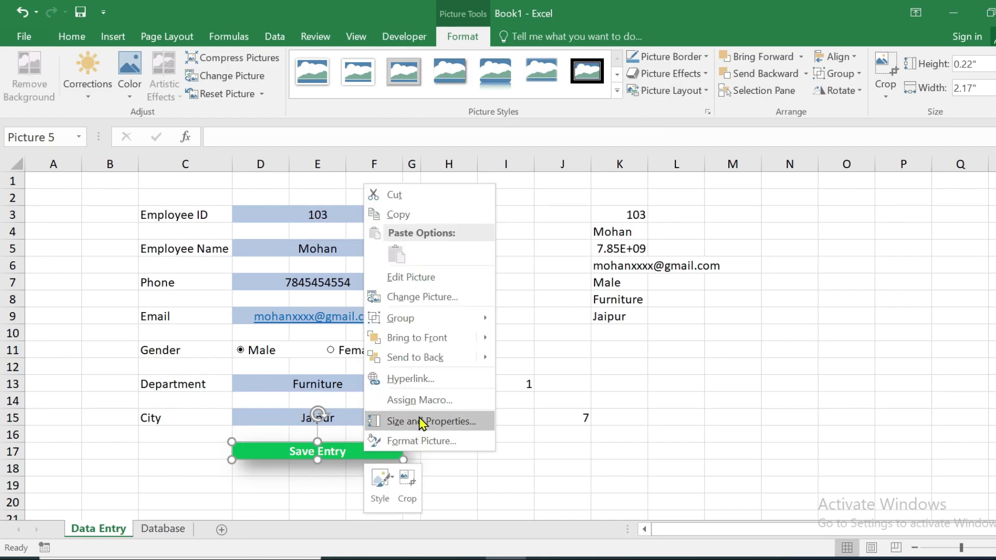
pyautogui.click(453, 406)
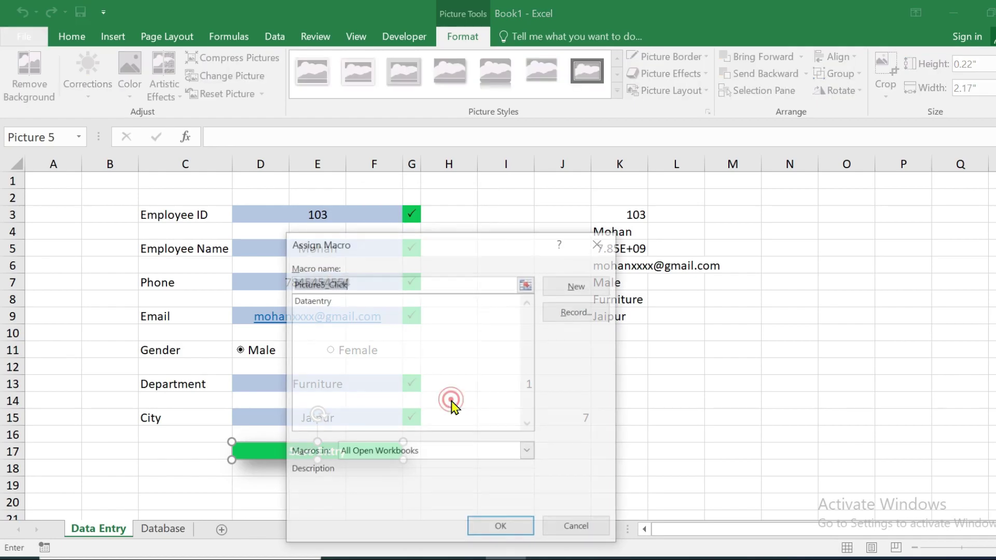
pyautogui.moveTo(464, 253); pyautogui.dragTo(819, 170)
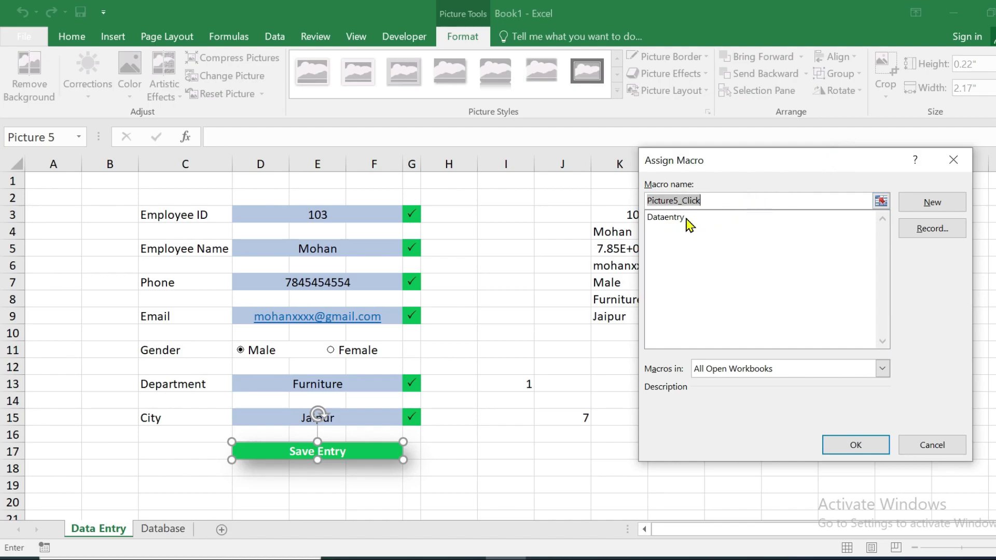
pyautogui.click(666, 217)
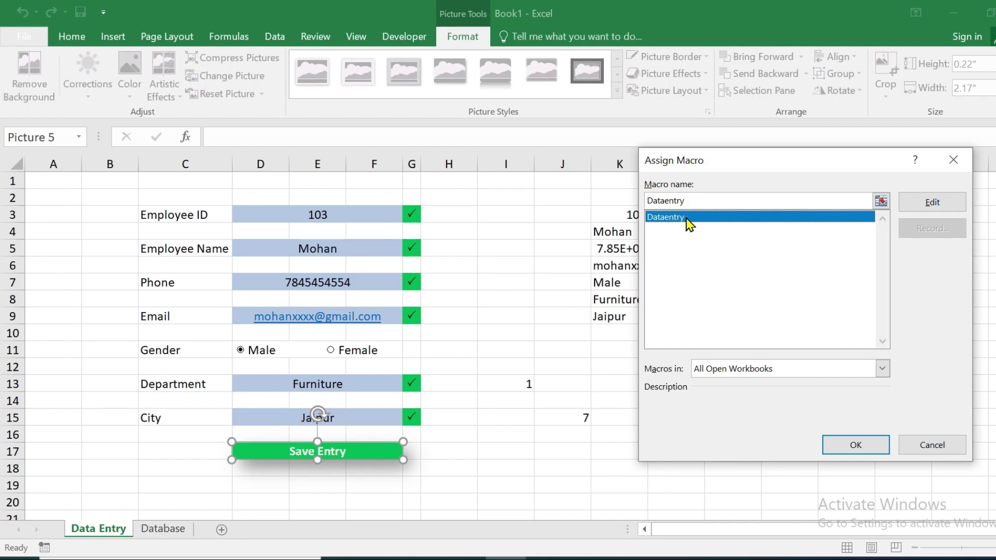
pyautogui.click(856, 444)
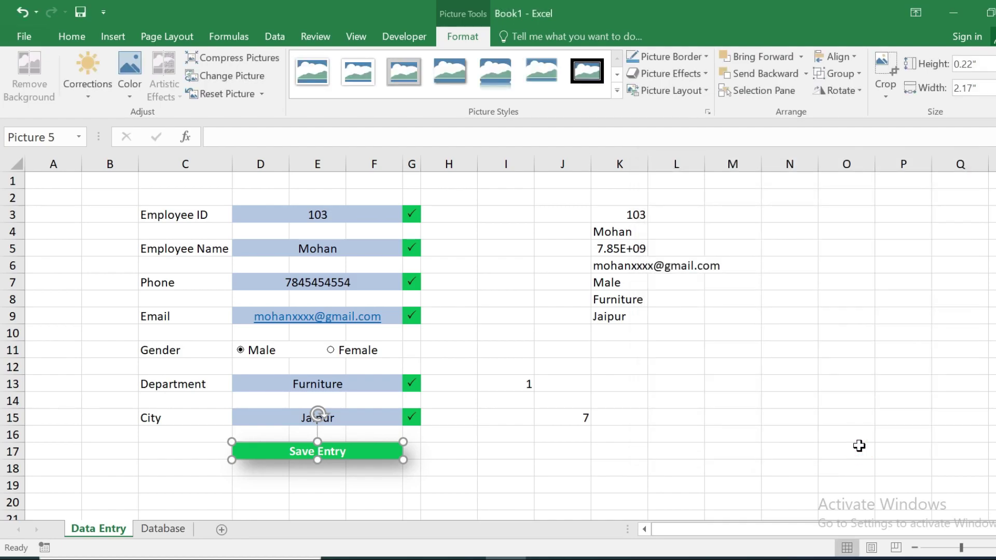
# - Save employee 103's record with Save Entry and confirm it appears as row 4 of Database
pyautogui.click(453, 454)
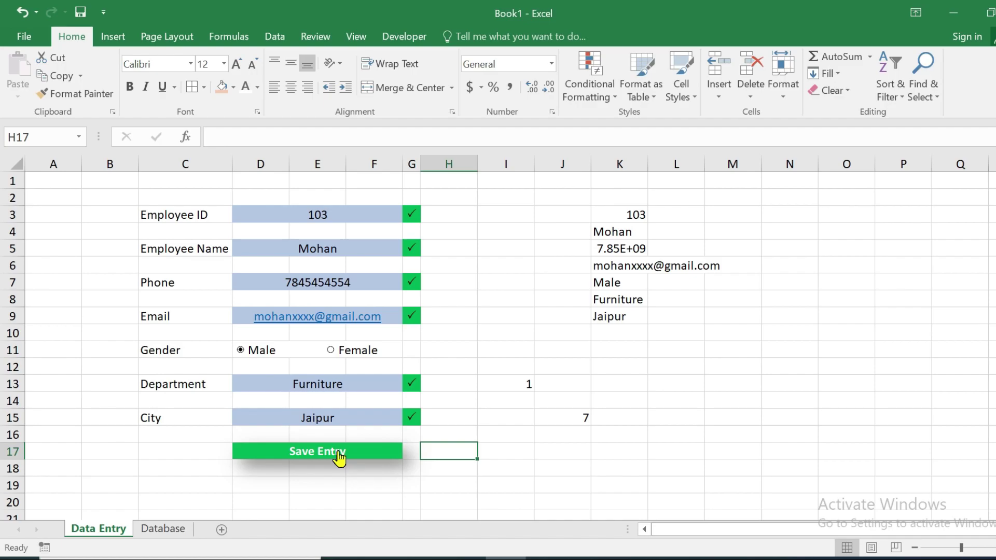
pyautogui.click(339, 455)
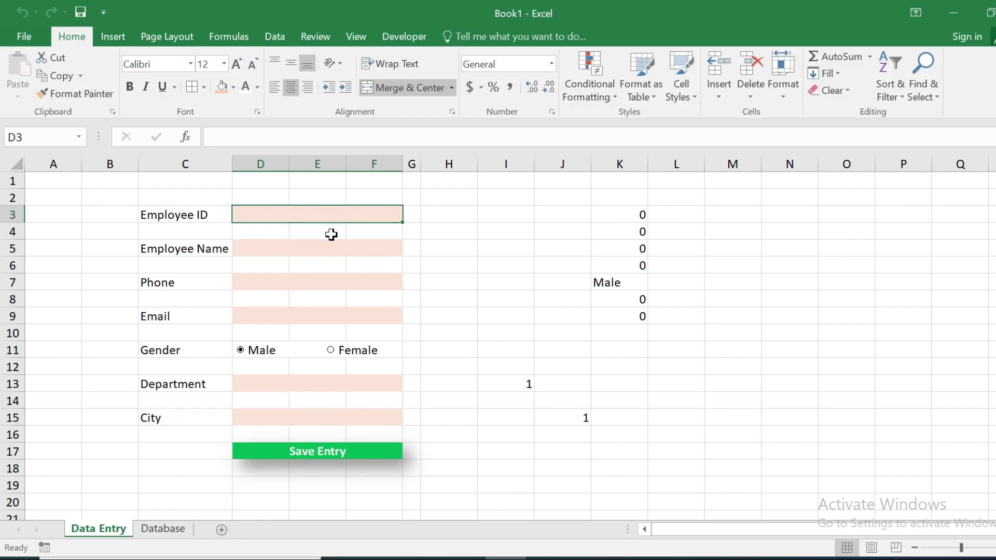
pyautogui.click(167, 530)
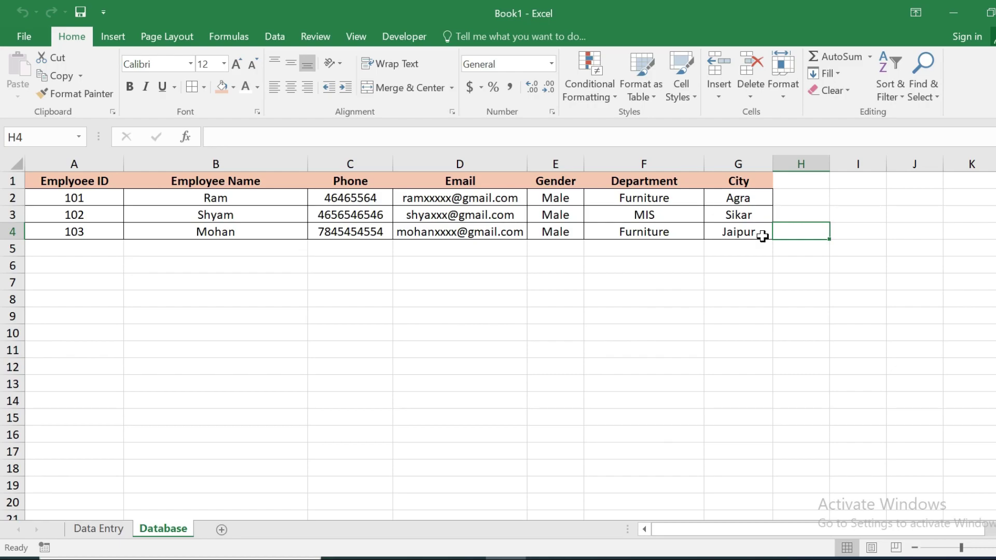
# - On the Data Entry form, enter employee ID 104 with the employee's name, phone number and e-mail
pyautogui.click(104, 530)
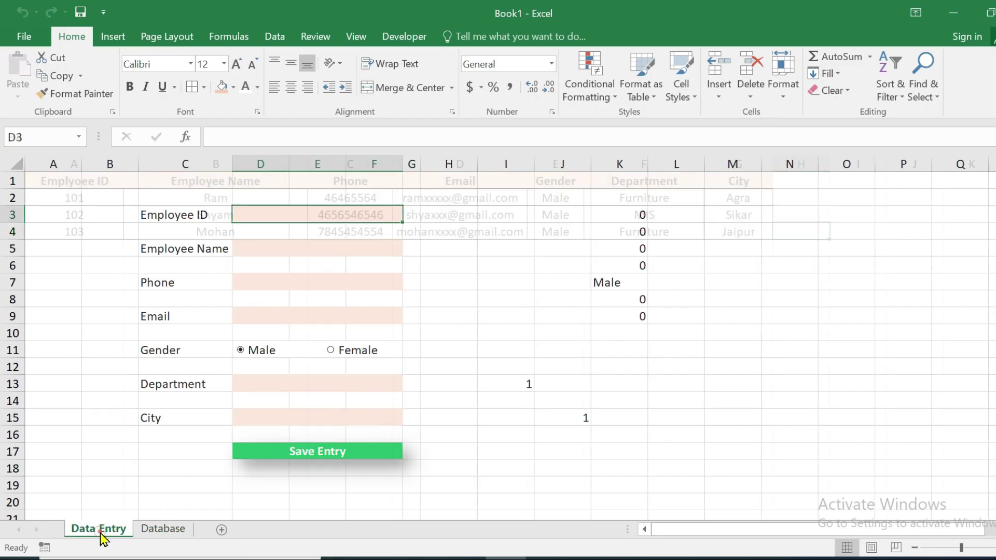
pyautogui.write('104')
pyautogui.press('Return')
pyautogui.write('Jag')
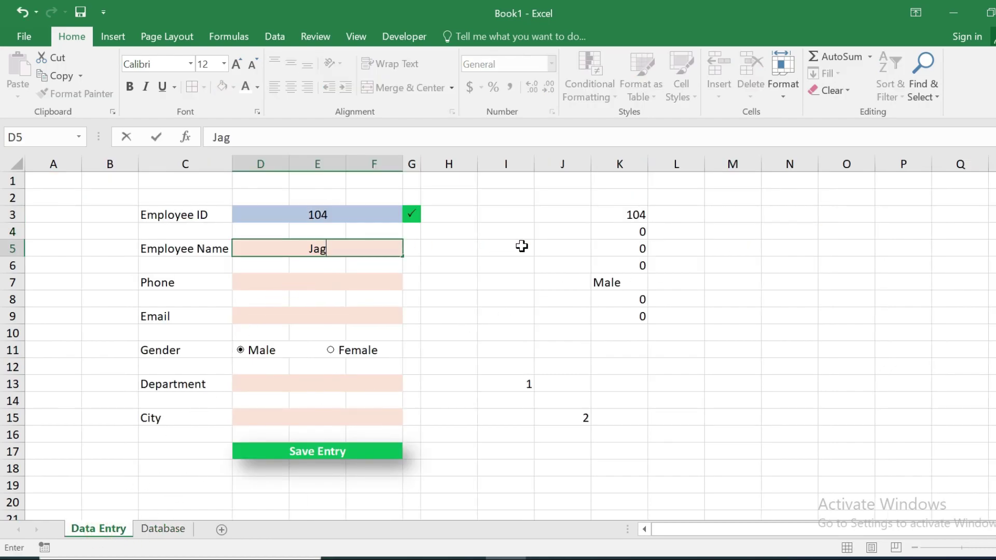
pyautogui.write('dish')
pyautogui.press('Return')
pyautogui.write('4664646665')
pyautogui.press('Return')
pyautogui.write('jagdish')
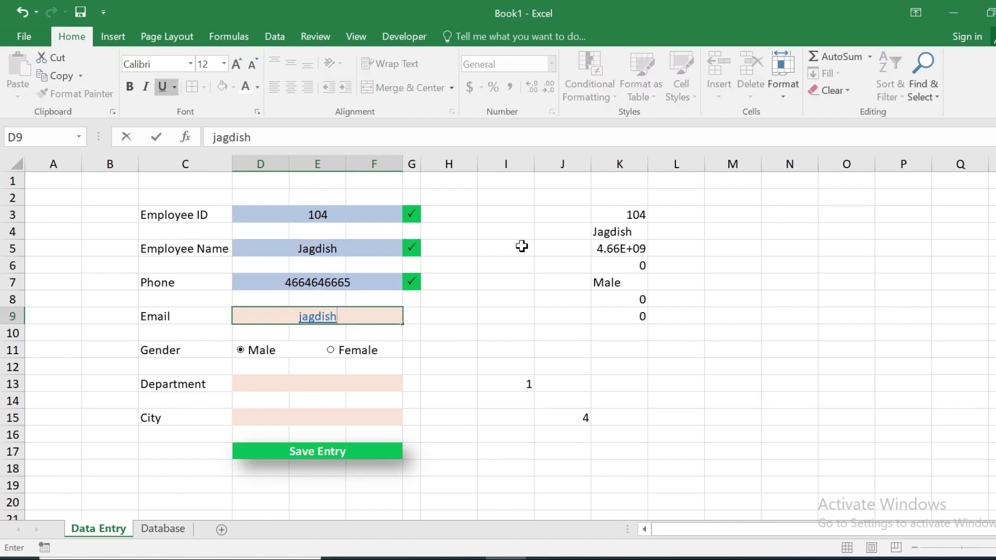
pyautogui.write('xxxxd@gmail.com')
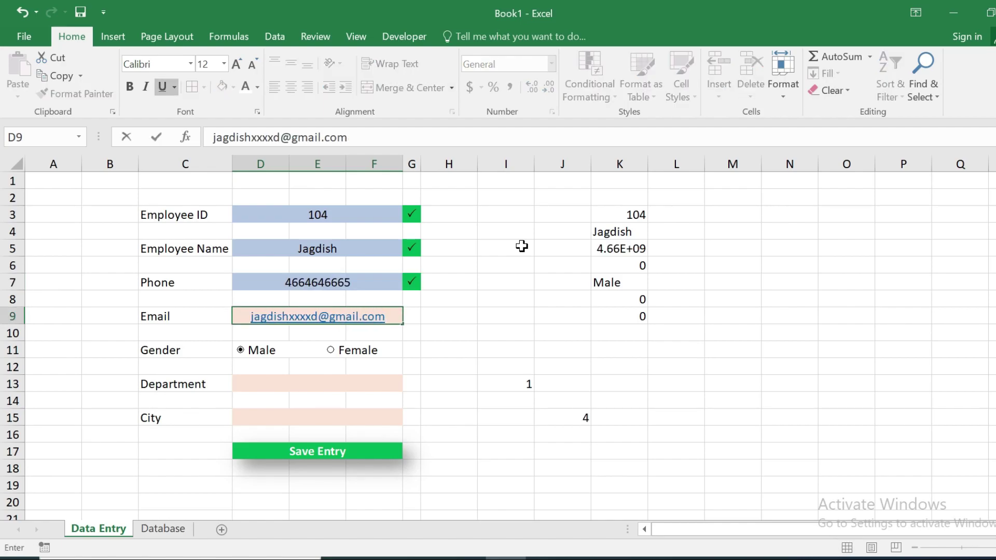
pyautogui.press('Return')
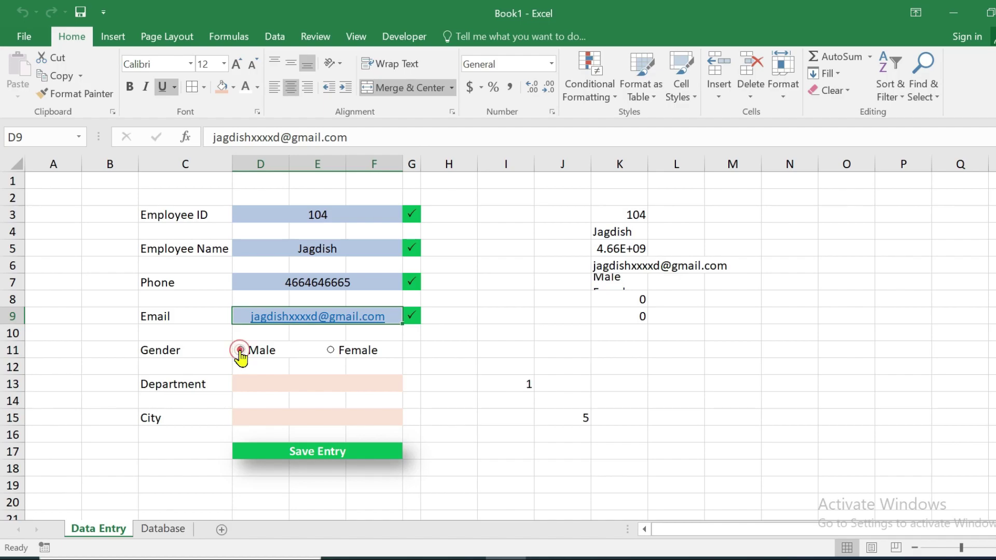
# - Set the department to Electrical and the city to Bharatpur
pyautogui.click(265, 381)
pyautogui.click(410, 384)
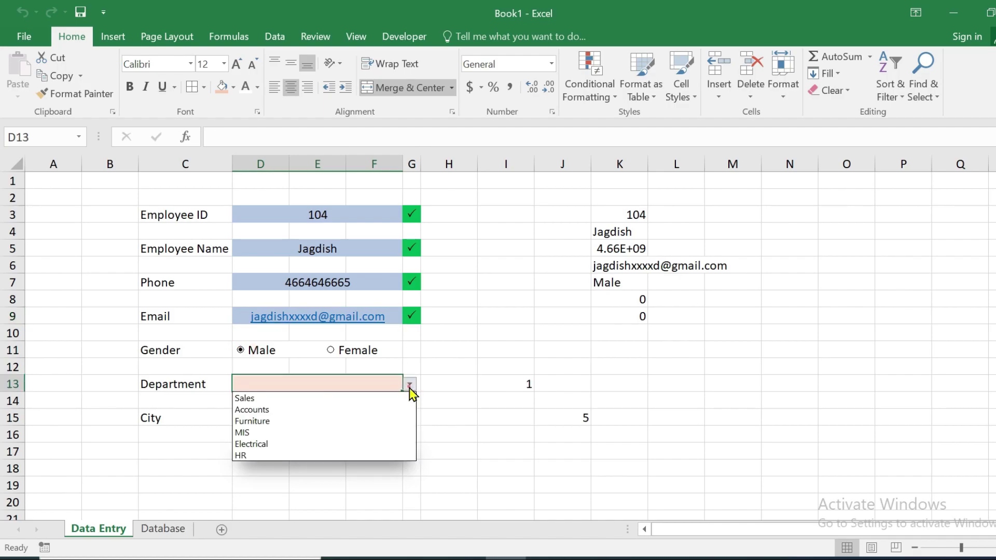
pyautogui.click(267, 444)
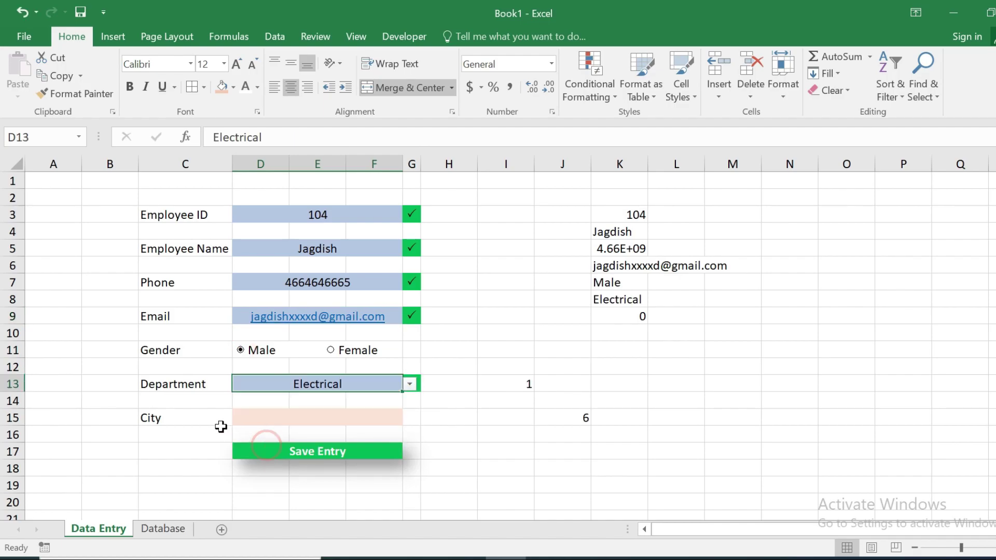
pyautogui.click(280, 418)
pyautogui.write('Bharatpur')
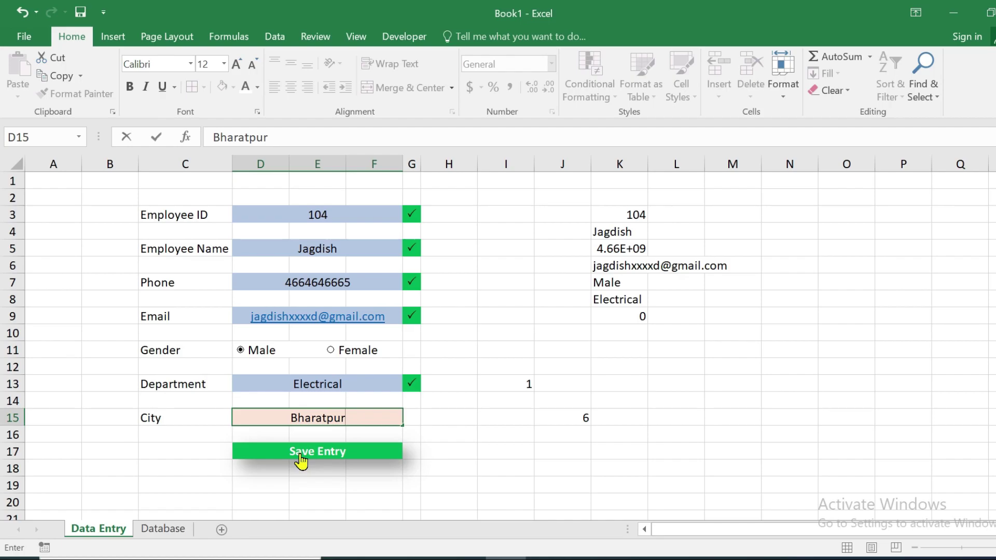
# - Save the record, confirm it as row 5 of the Database sheet, and return to the form
pyautogui.click(338, 459)
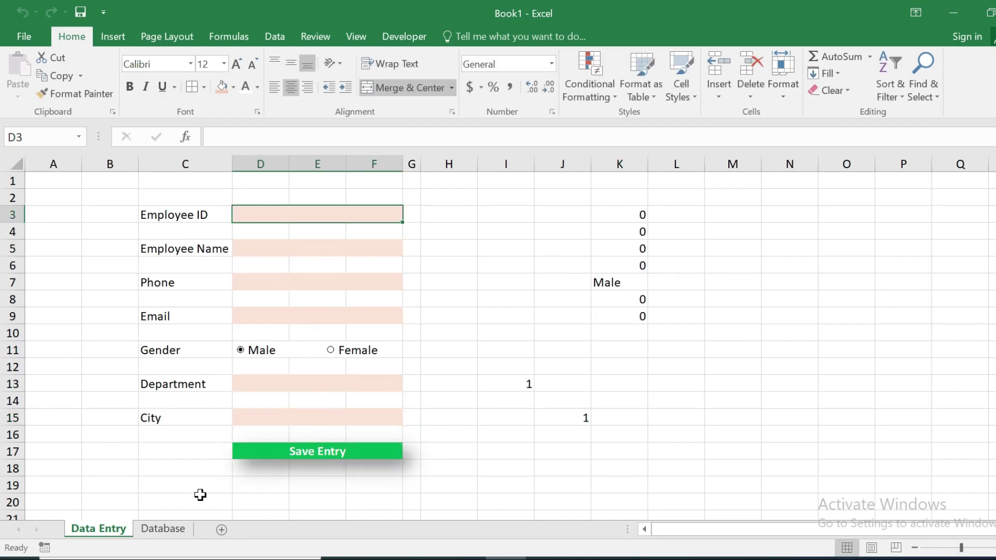
pyautogui.click(165, 530)
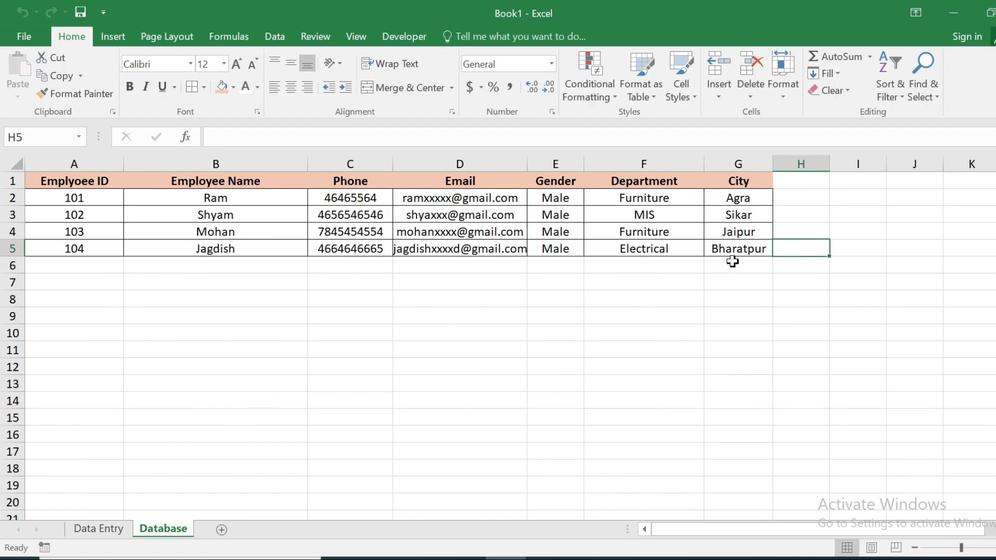
pyautogui.click(104, 531)
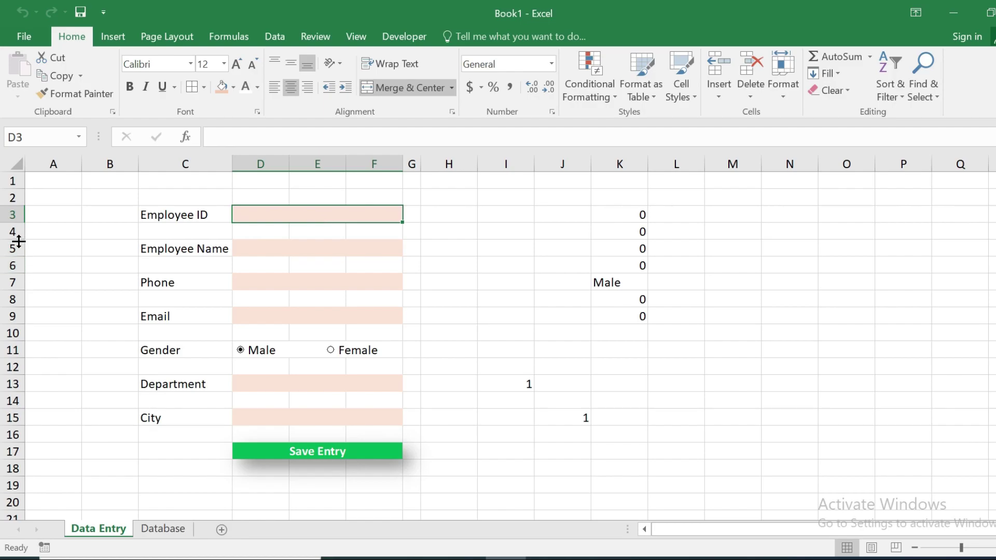
# - Shrink the spacer rows between the Employee ID, Name, Phone, Email, Gender, Department and City fields
pyautogui.moveTo(17, 241); pyautogui.dragTo(21, 245)
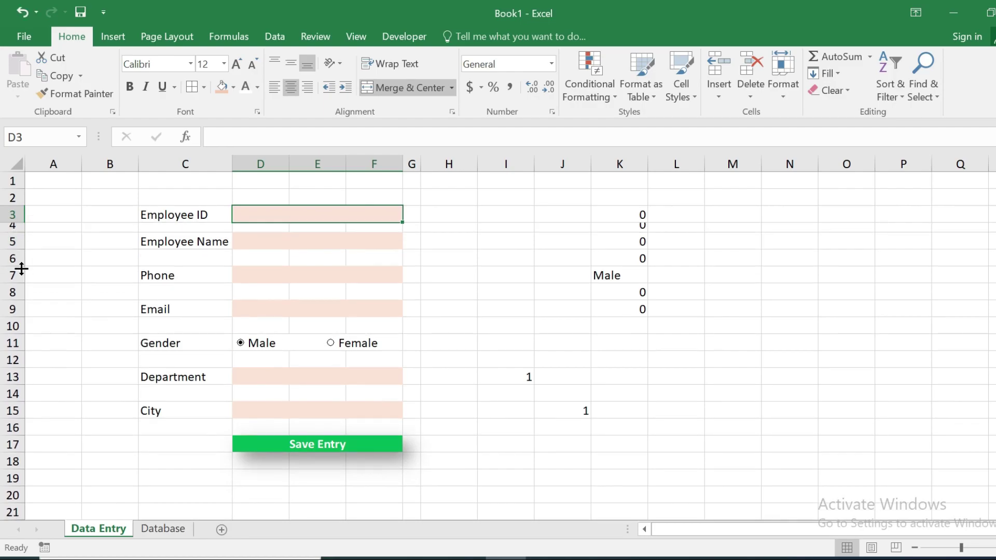
pyautogui.moveTo(14, 263); pyautogui.dragTo(15, 259)
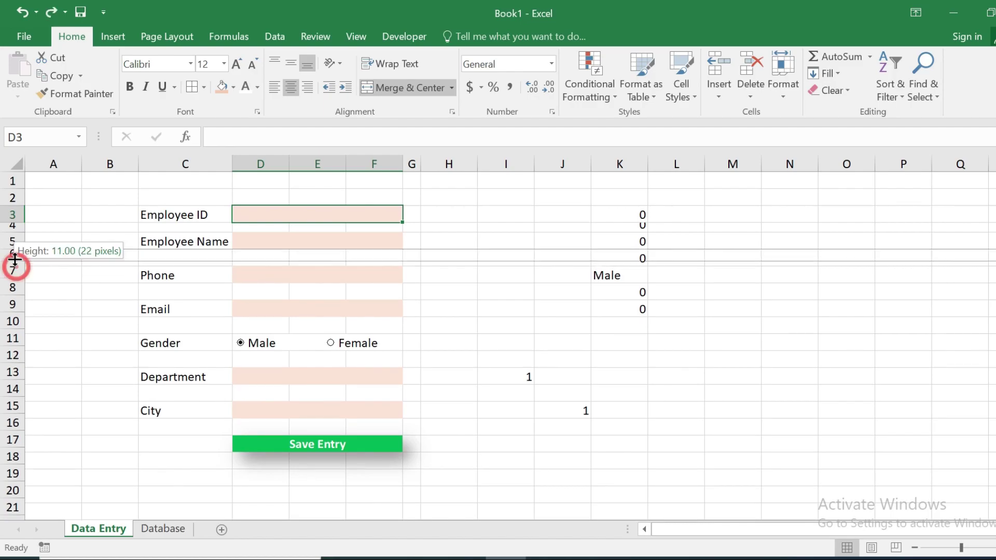
pyautogui.moveTo(20, 294); pyautogui.dragTo(14, 280)
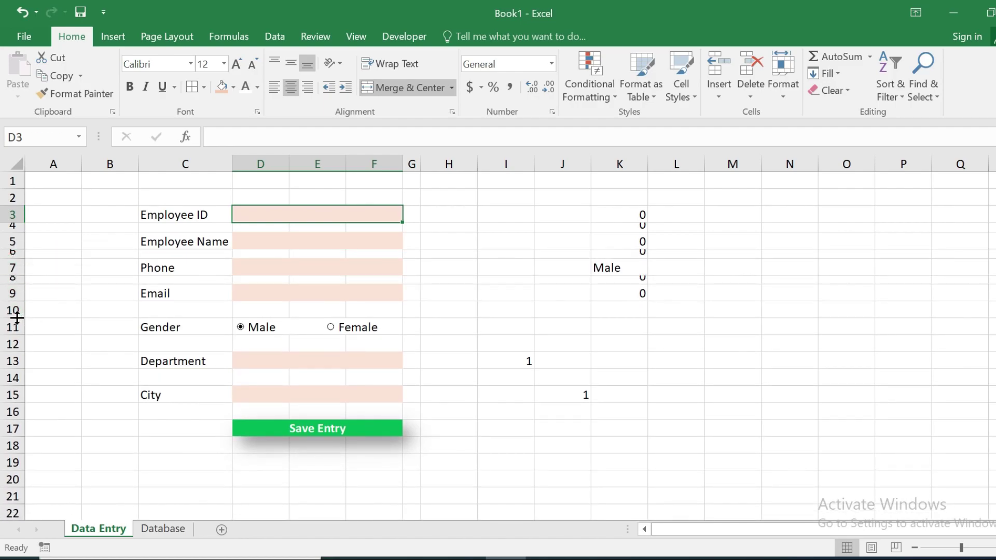
pyautogui.moveTo(17, 317); pyautogui.dragTo(17, 310)
pyautogui.moveTo(15, 345); pyautogui.dragTo(15, 363)
pyautogui.moveTo(13, 400); pyautogui.dragTo(13, 390)
pyautogui.moveTo(506, 197); pyautogui.dragTo(510, 185)
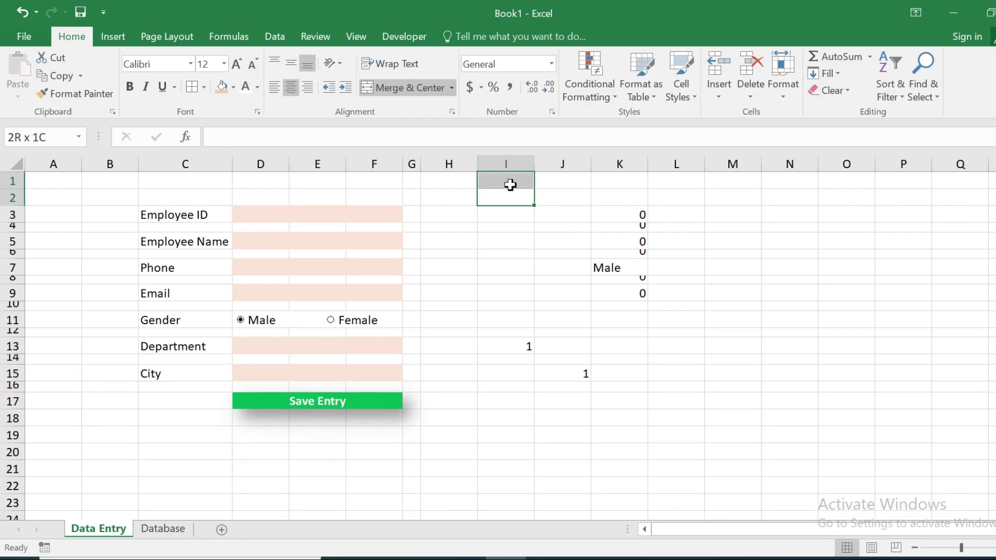
pyautogui.click(567, 199)
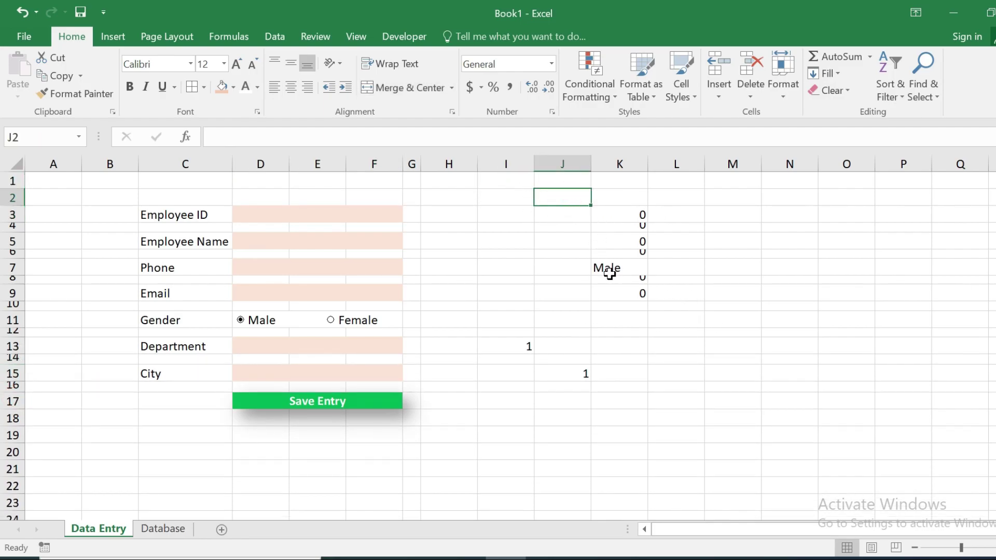
# - Hide the helper values in I2:L16 by making their font white
pyautogui.moveTo(516, 196)
pyautogui.mouseDown()
pyautogui.moveTo(645, 367)
pyautogui.moveTo(680, 386)
pyautogui.mouseUp()
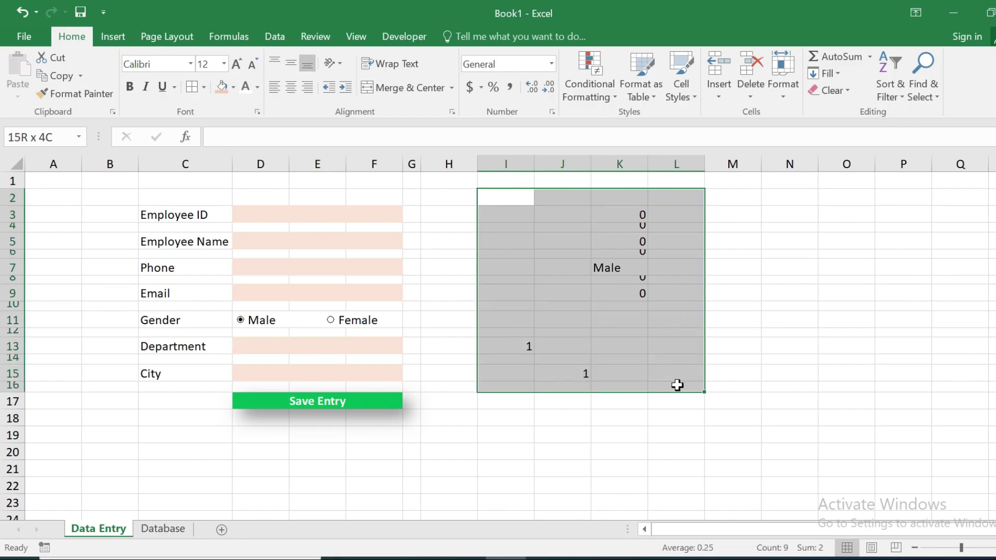
pyautogui.click(246, 88)
pyautogui.click(452, 213)
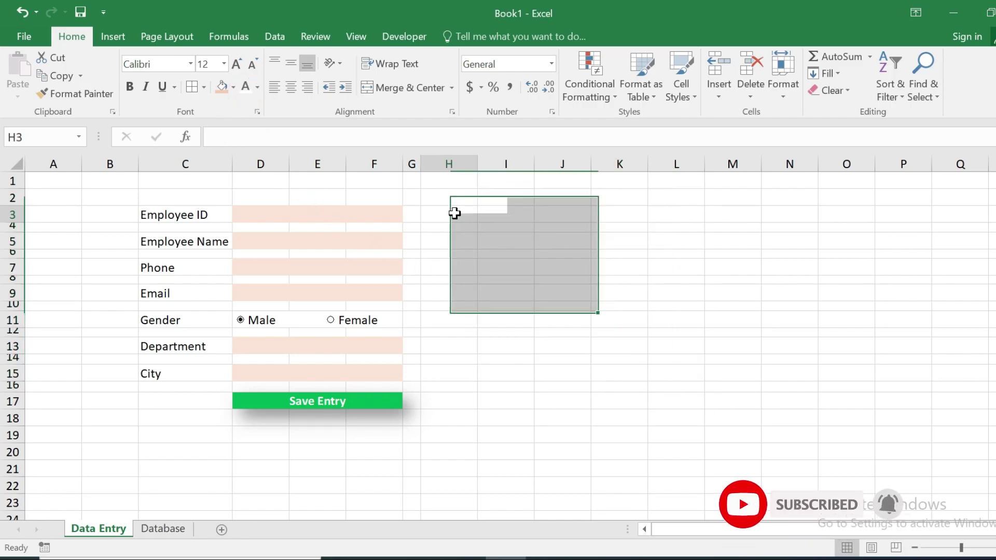
# - Fill A1:I20 with Orange, Accent 2, Darker 25% as the form background
pyautogui.moveTo(60, 178); pyautogui.dragTo(487, 451)
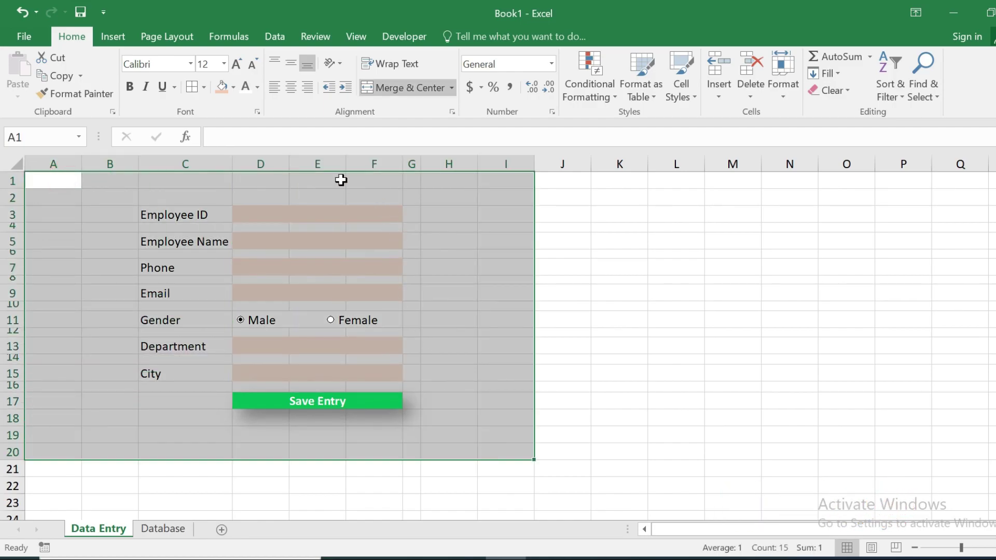
pyautogui.click(233, 87)
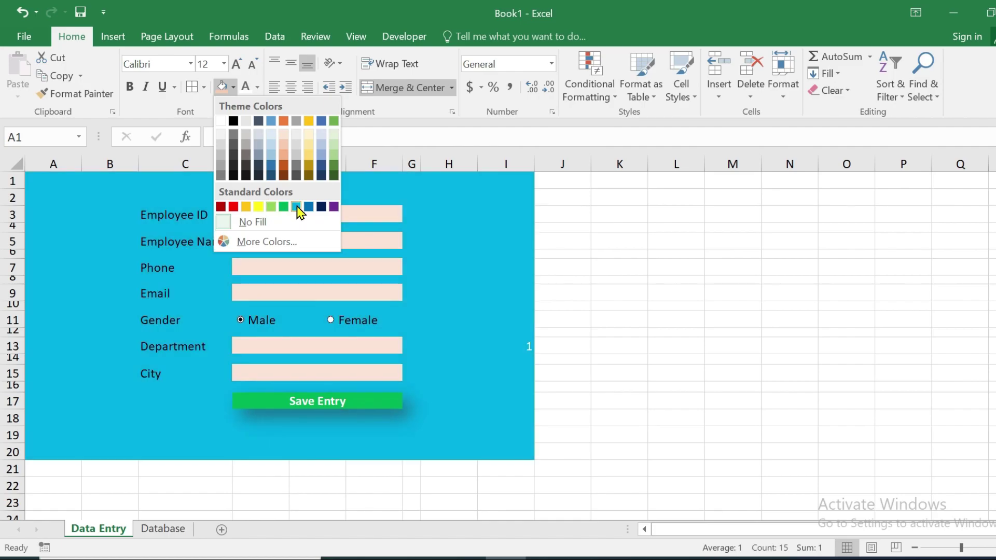
pyautogui.click(283, 164)
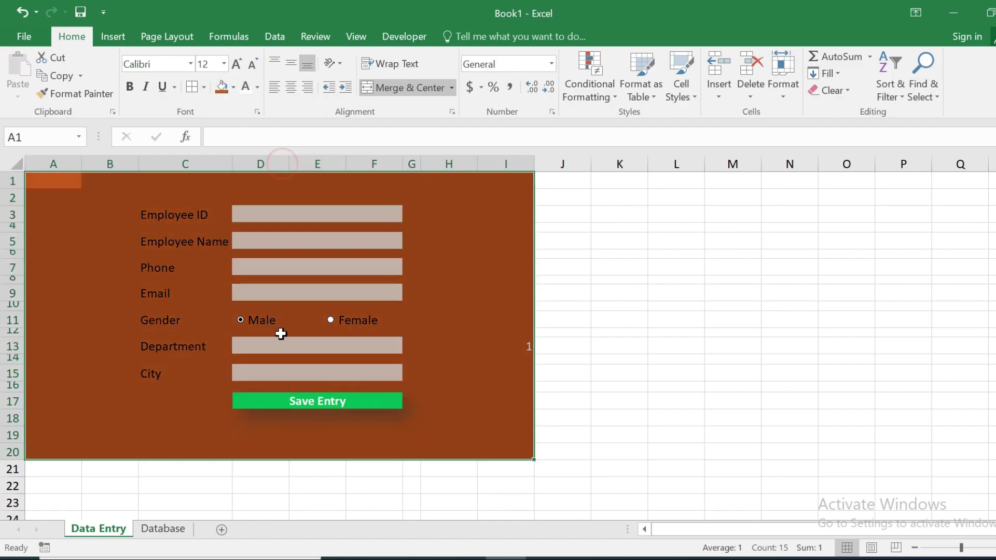
pyautogui.click(306, 215)
# - Enter employee ID 105 with the employee's name, phone number and e-mail on the form
pyautogui.write('105')
pyautogui.press('Return')
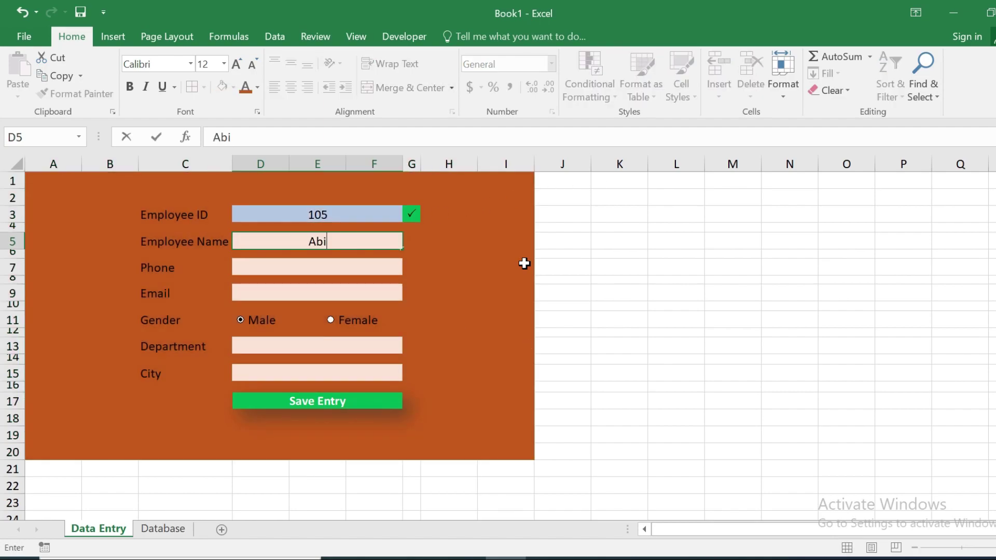
pyautogui.press('Return')
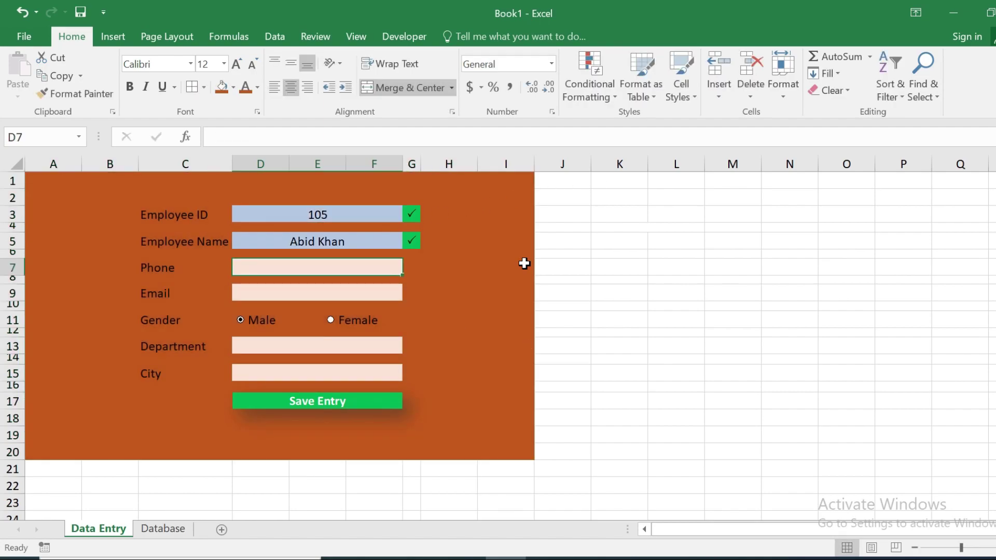
pyautogui.press('Return')
pyautogui.write('xyzxxx@')
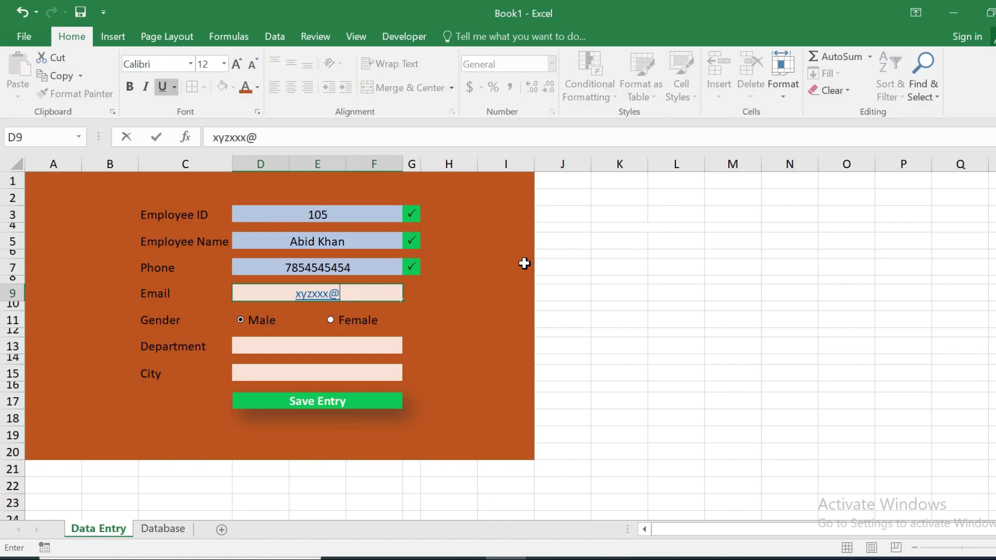
pyautogui.write('gmail.com')
# - Set department Furniture and city Dausa, save the entry, and view it as row 6 of Database
pyautogui.click(397, 347)
pyautogui.click(409, 347)
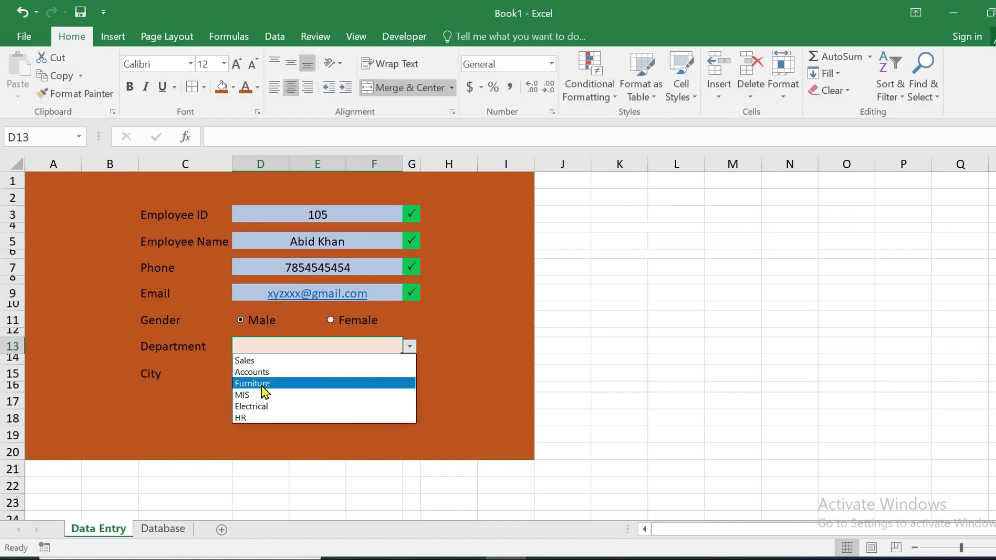
pyautogui.click(260, 383)
pyautogui.click(302, 375)
pyautogui.write('Dausa')
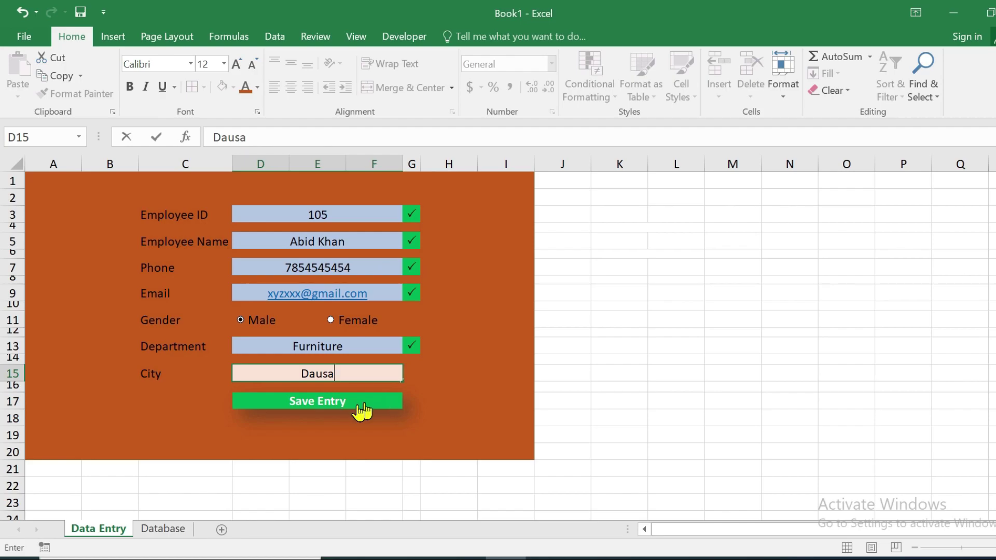
pyautogui.click(343, 408)
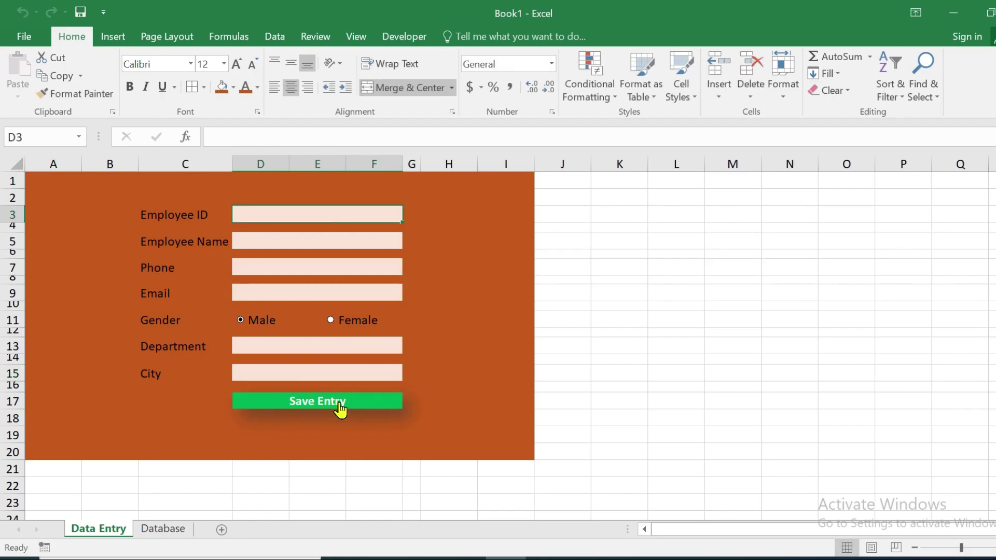
pyautogui.click(163, 528)
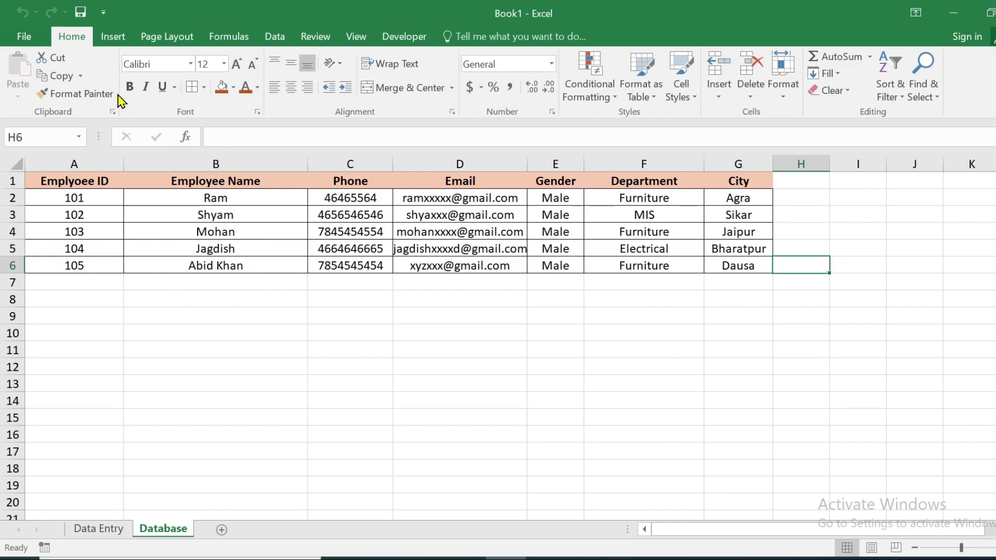
# - Save the workbook as Excel Macro-Enabled Workbook 'data base' in the excel file folder, then close Excel
pyautogui.click(21, 37)
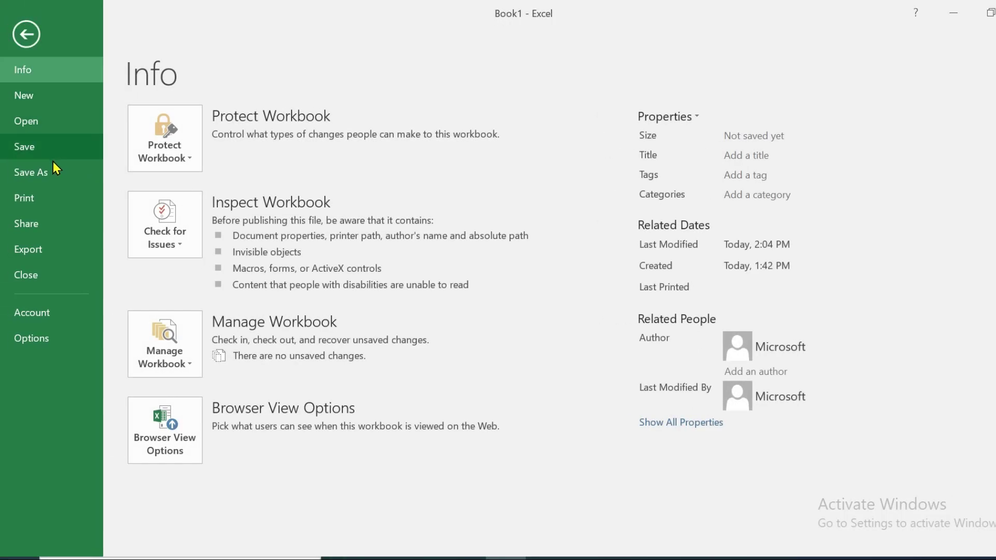
pyautogui.click(49, 172)
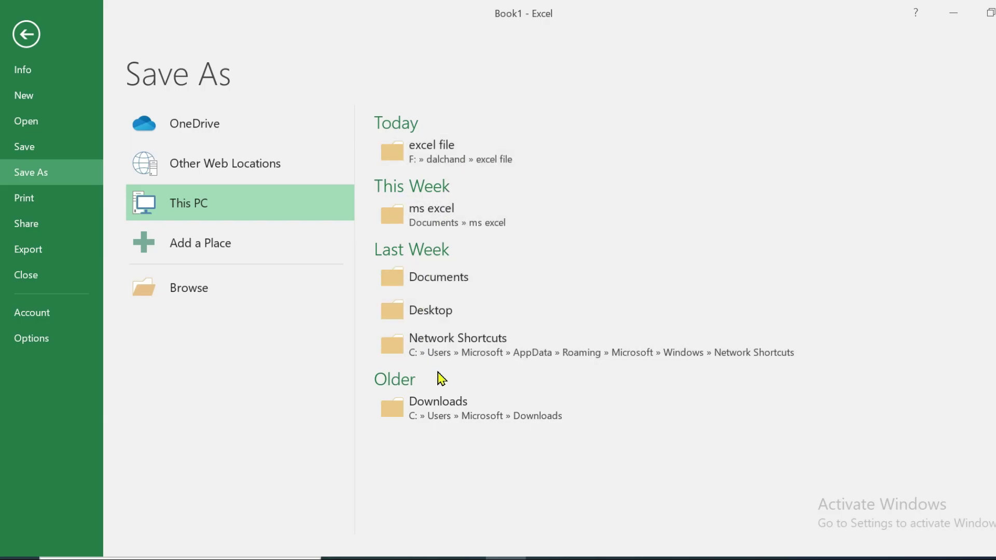
pyautogui.click(456, 156)
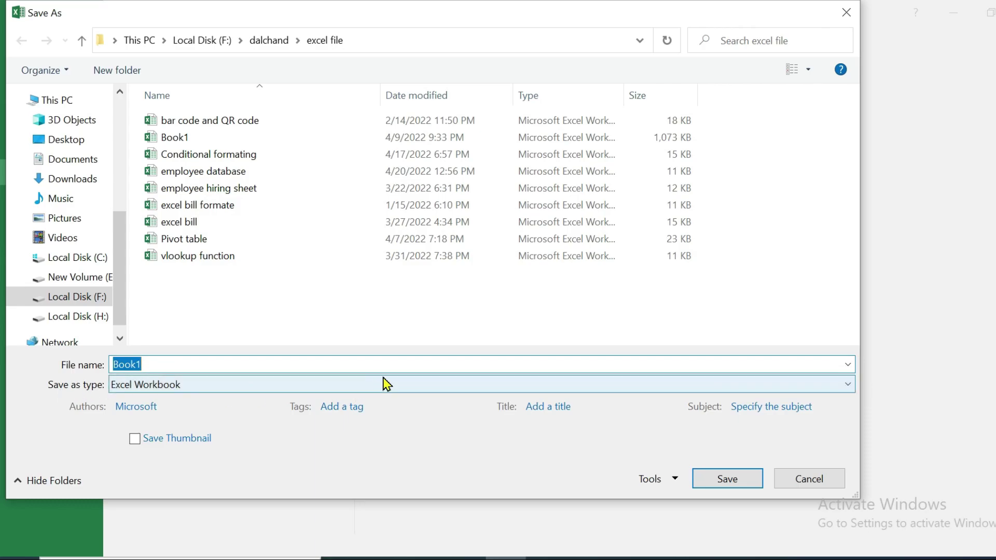
pyautogui.write('data')
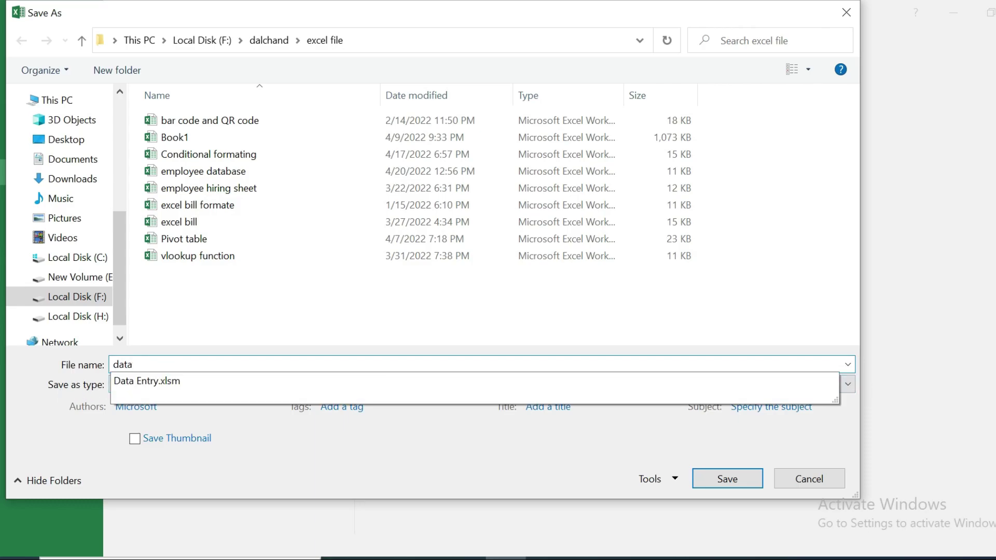
pyautogui.write(' base')
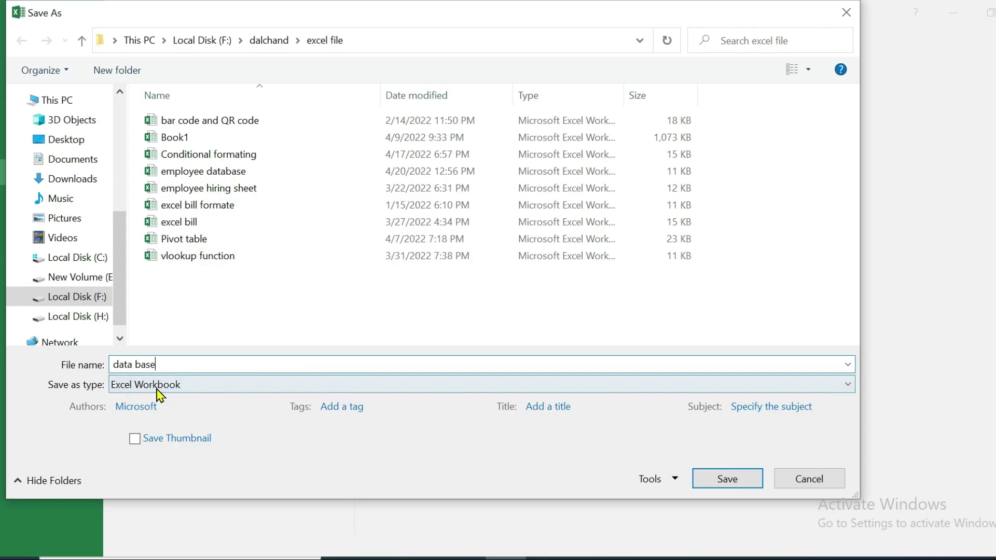
pyautogui.click(191, 386)
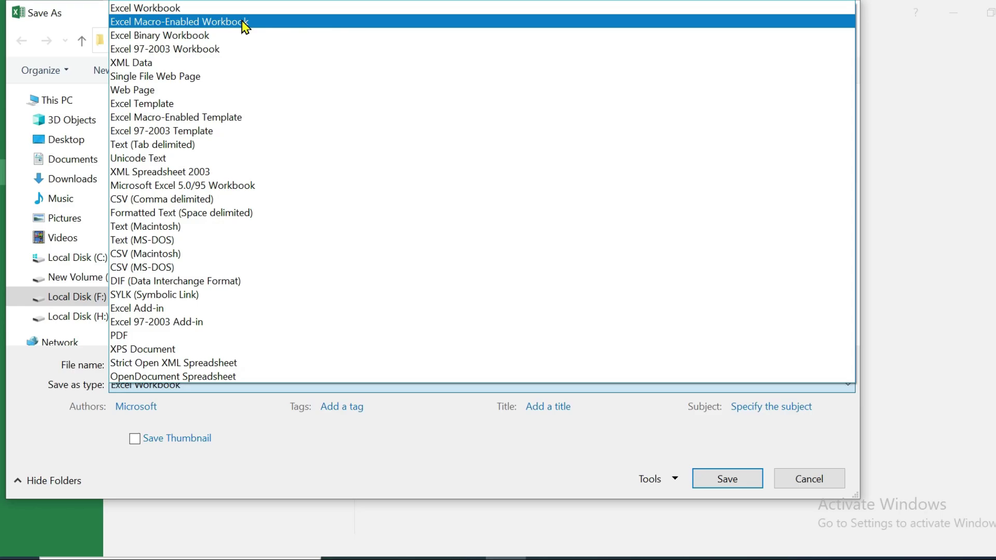
pyautogui.click(245, 22)
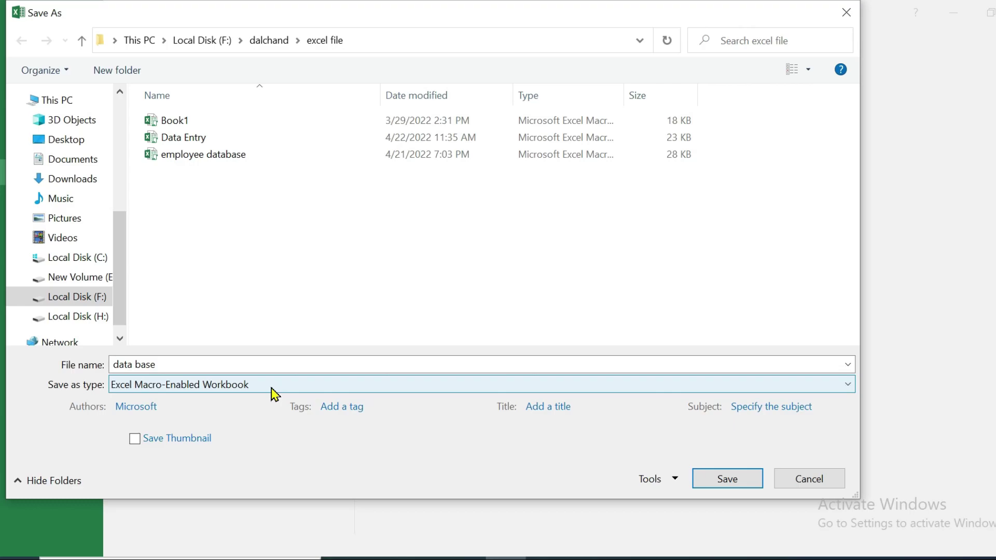
pyautogui.click(726, 479)
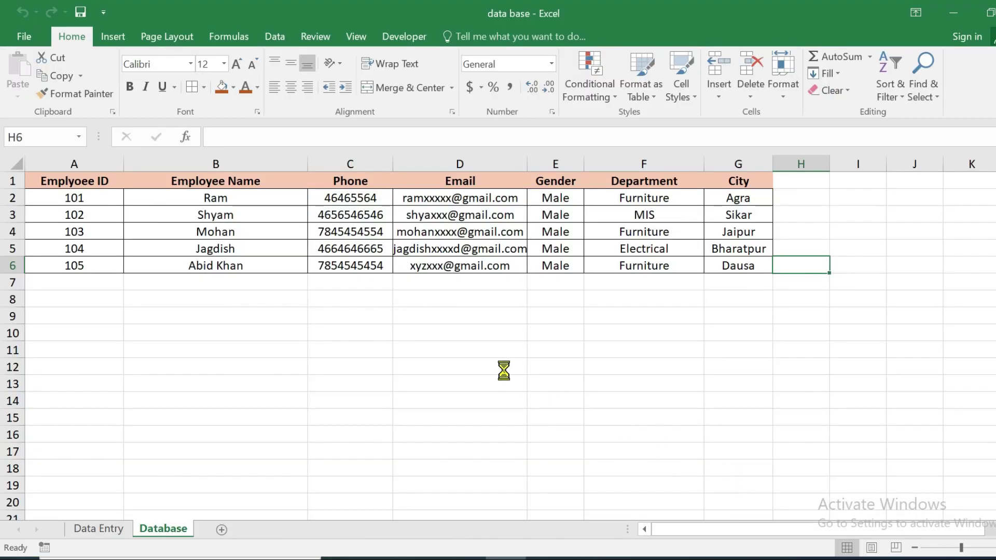
pyautogui.hotkey('alt', 'F4')
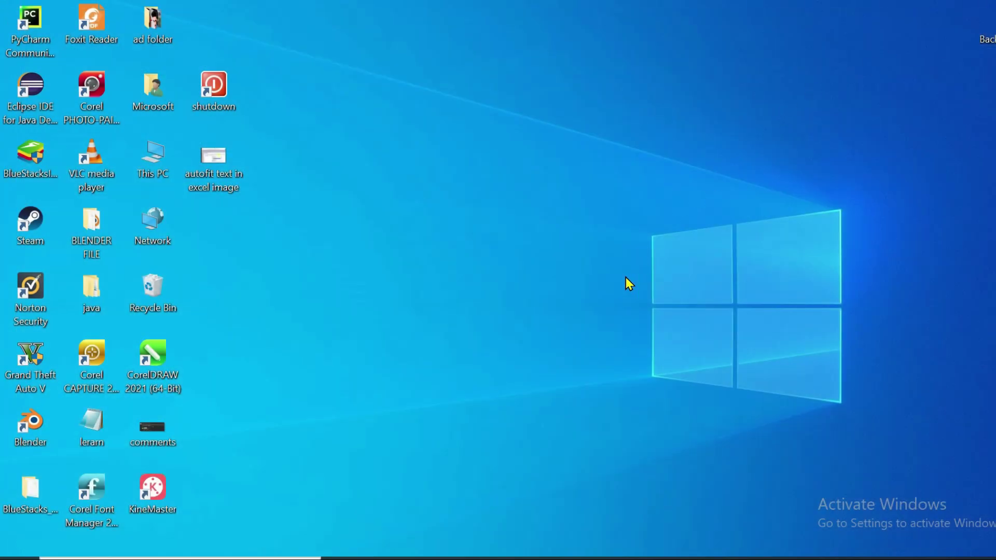